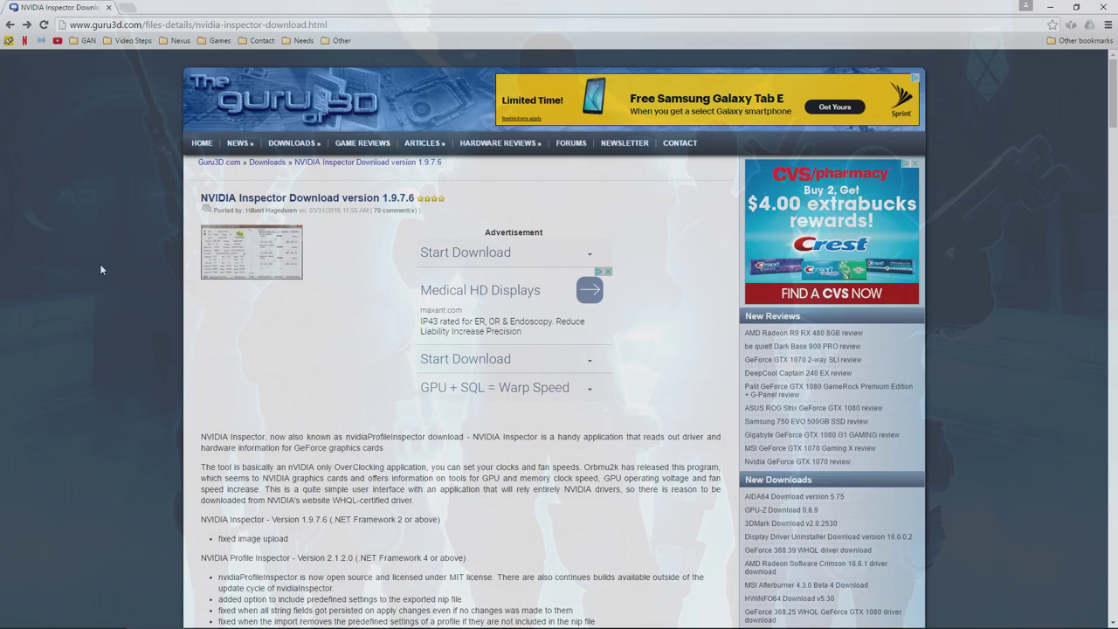
# - Download Nvidia Inspector 1.9.7.6 from the EU mirror and check the contents of nvidiaInspector.zip
pyautogui.scroll(-8, 147, 380)
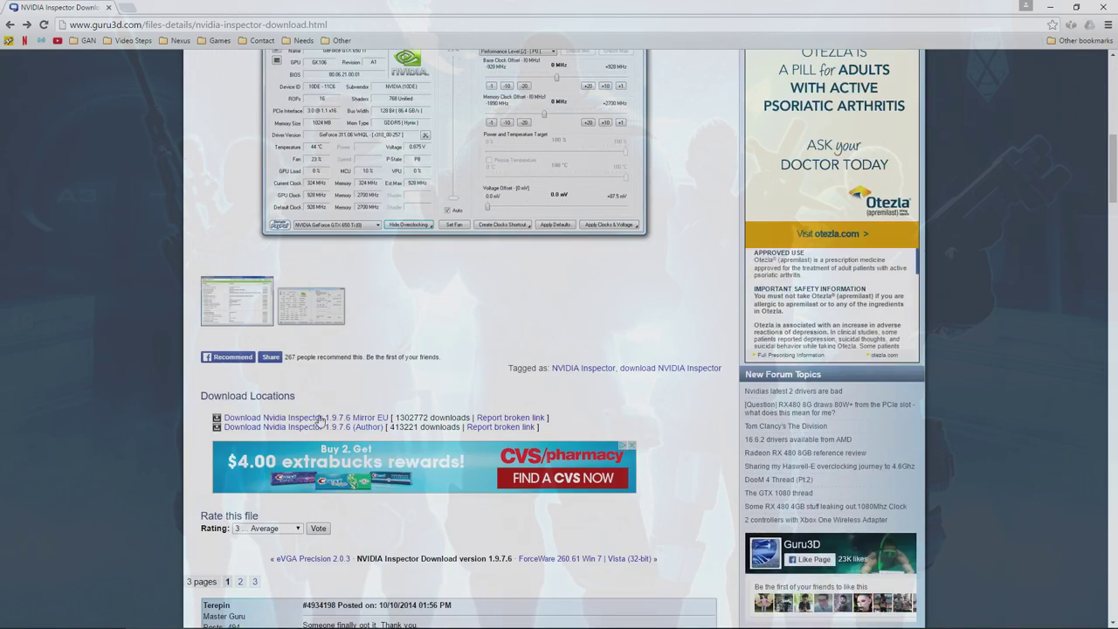
pyautogui.click(319, 418)
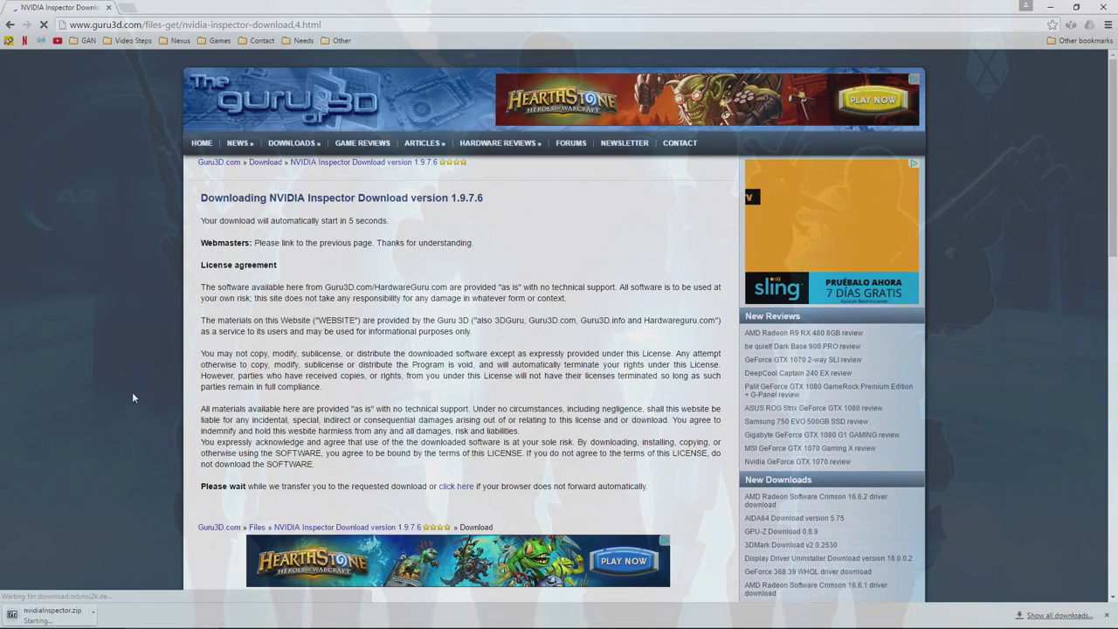
pyautogui.click(55, 618)
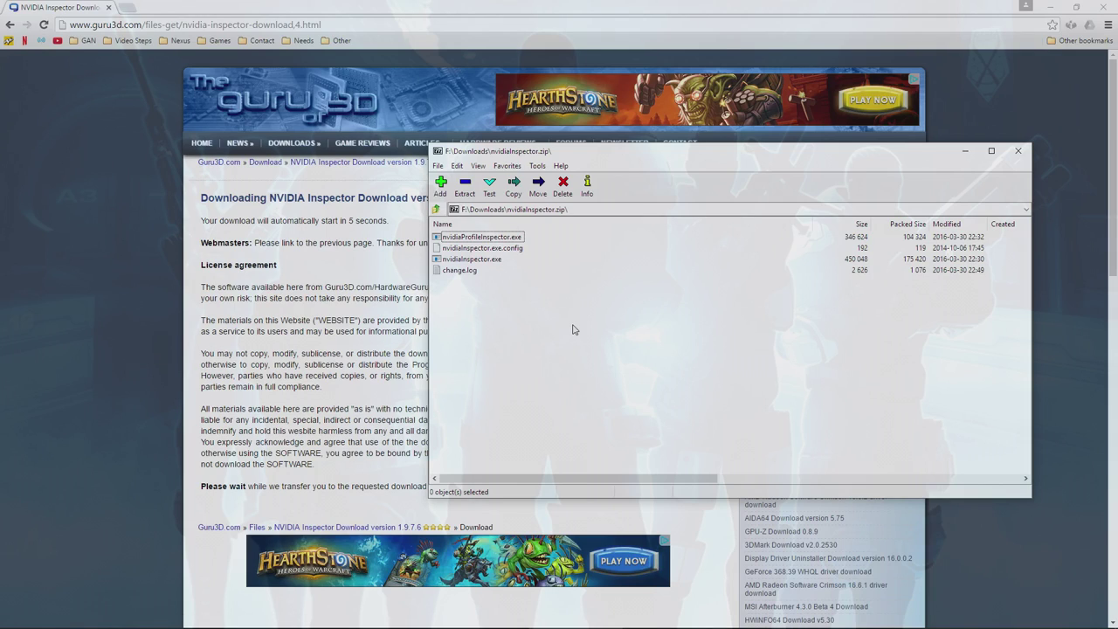
pyautogui.click(1016, 152)
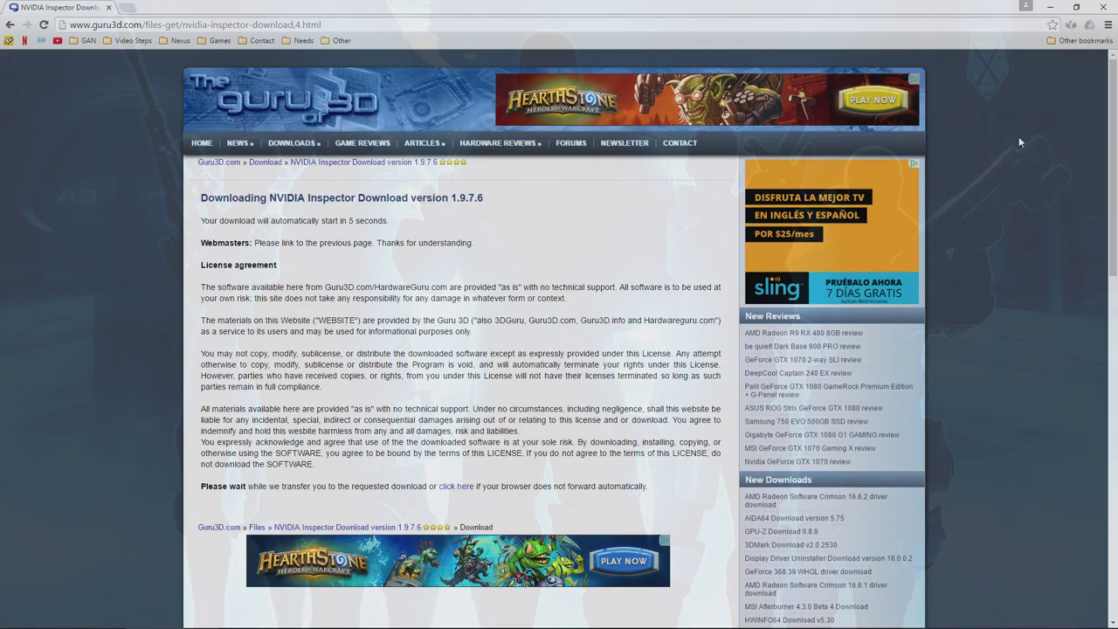
pyautogui.click(1103, 7)
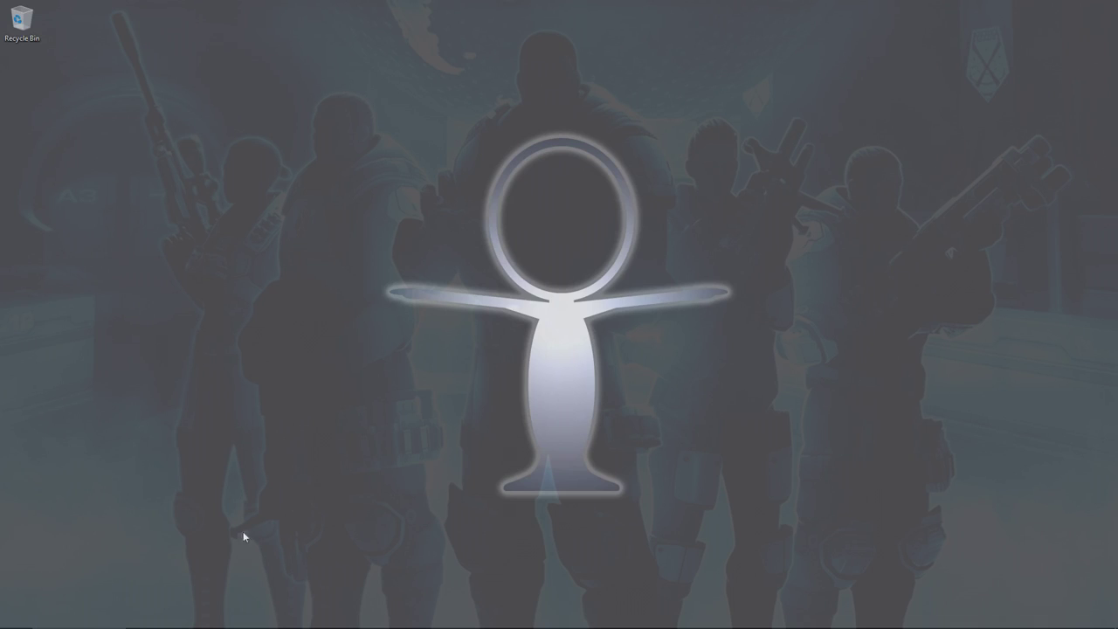
# - Open the Game Utilities folder inside the Games folder on the Curly (F:) drive
pyautogui.moveTo(199, 622)
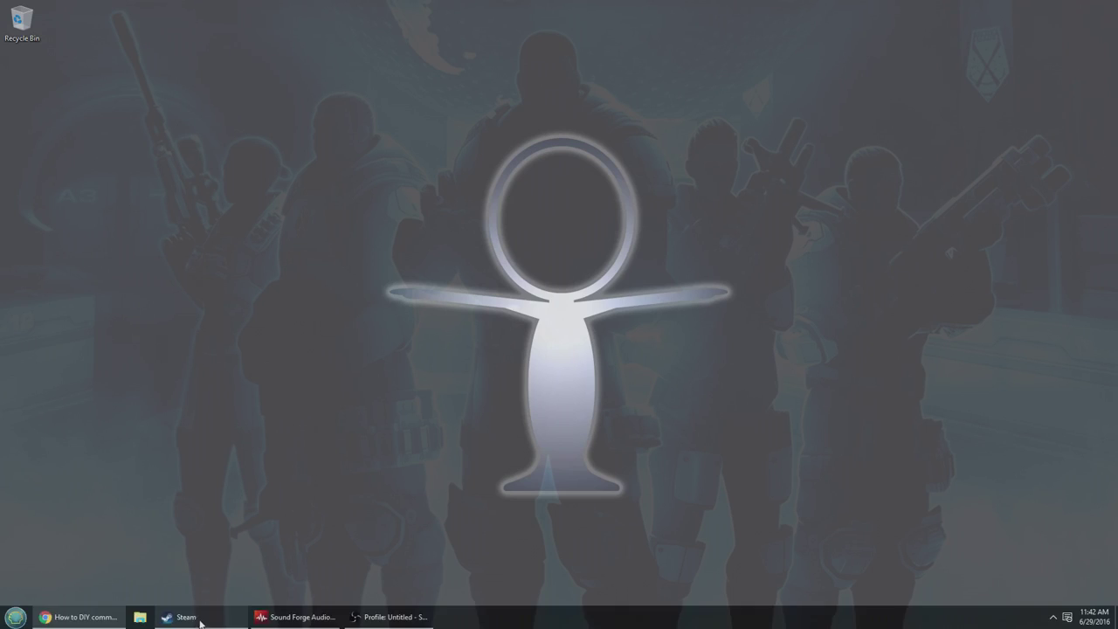
pyautogui.click(262, 489)
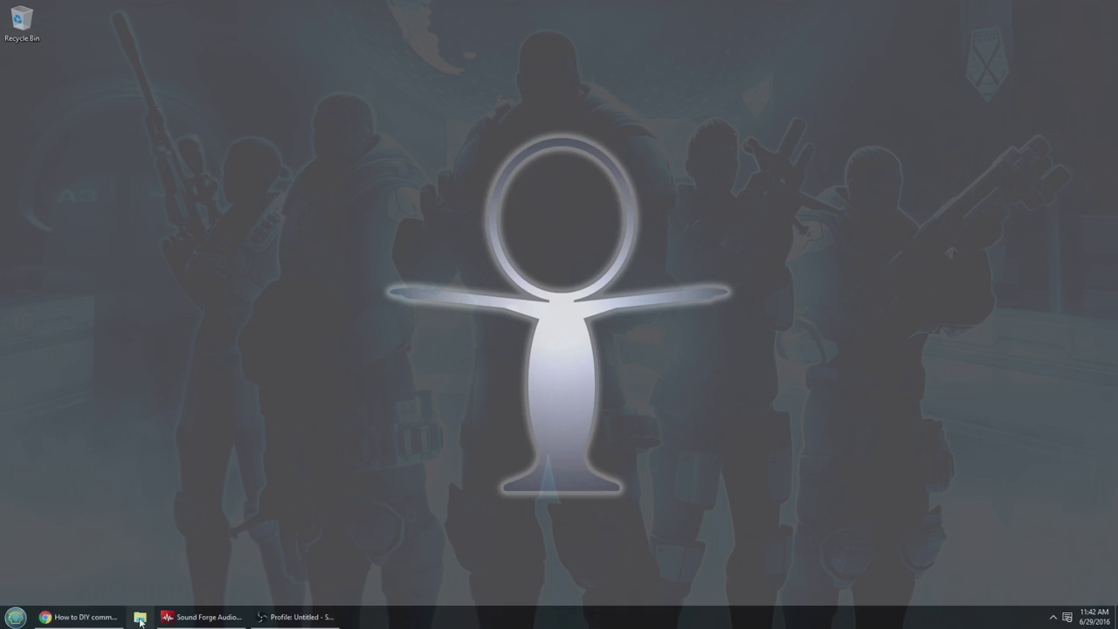
pyautogui.click(140, 617)
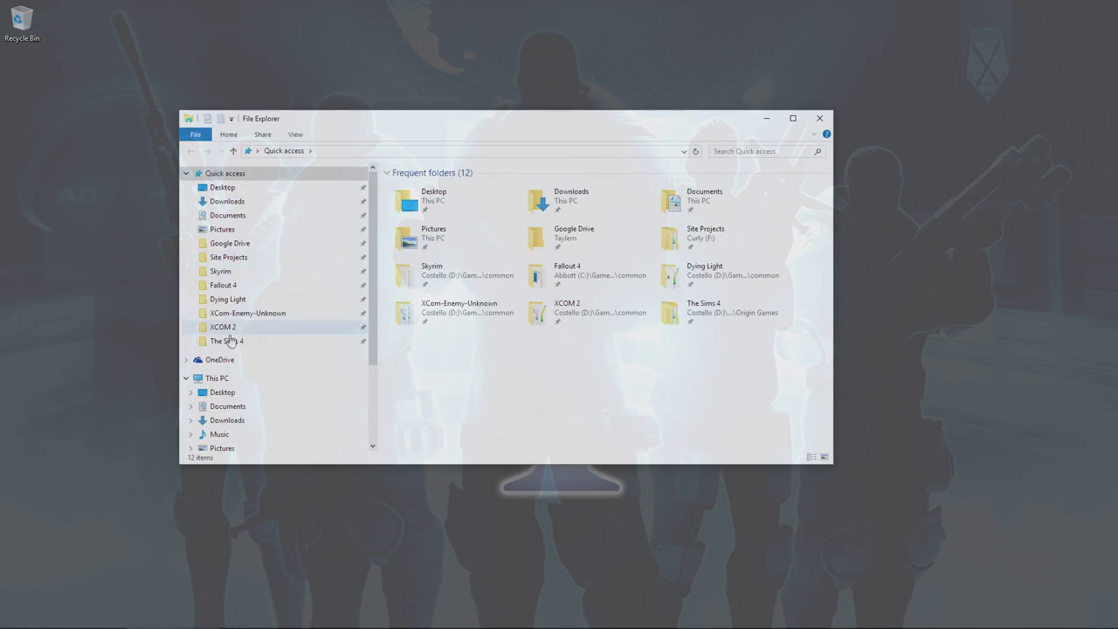
pyautogui.scroll(-2, 232, 431)
pyautogui.click(229, 430)
pyautogui.doubleClick(472, 195)
pyautogui.click(436, 201)
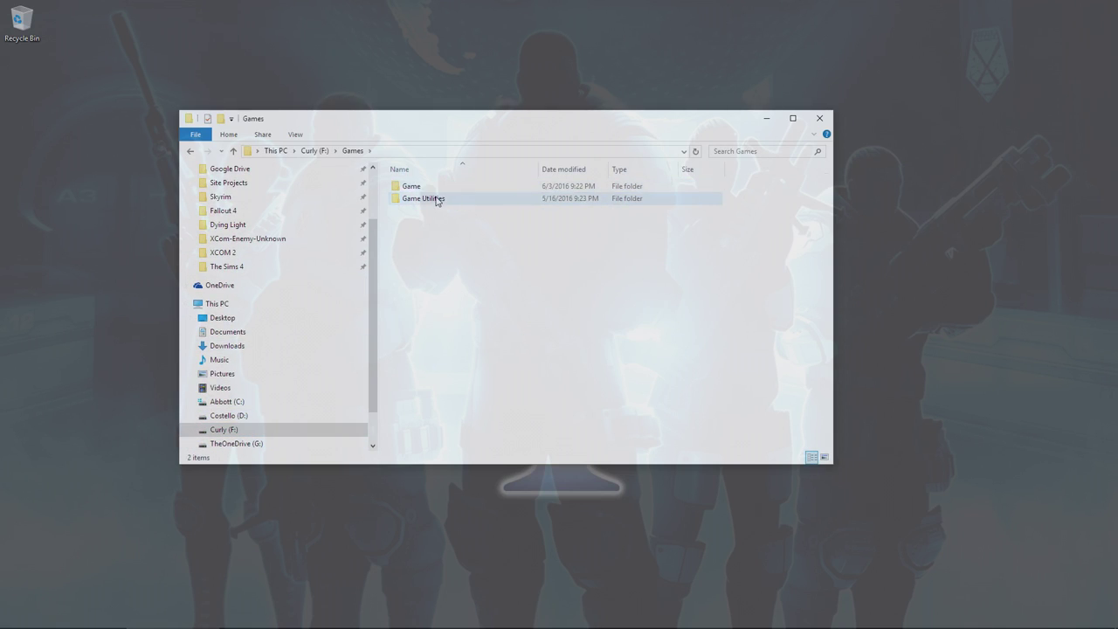
pyautogui.doubleClick(436, 199)
# - Pin the NV-Inspector folder to Quick access in File Explorer
pyautogui.click(436, 224)
pyautogui.scroll(2, 373, 254)
pyautogui.moveTo(423, 223); pyautogui.dragTo(253, 175)
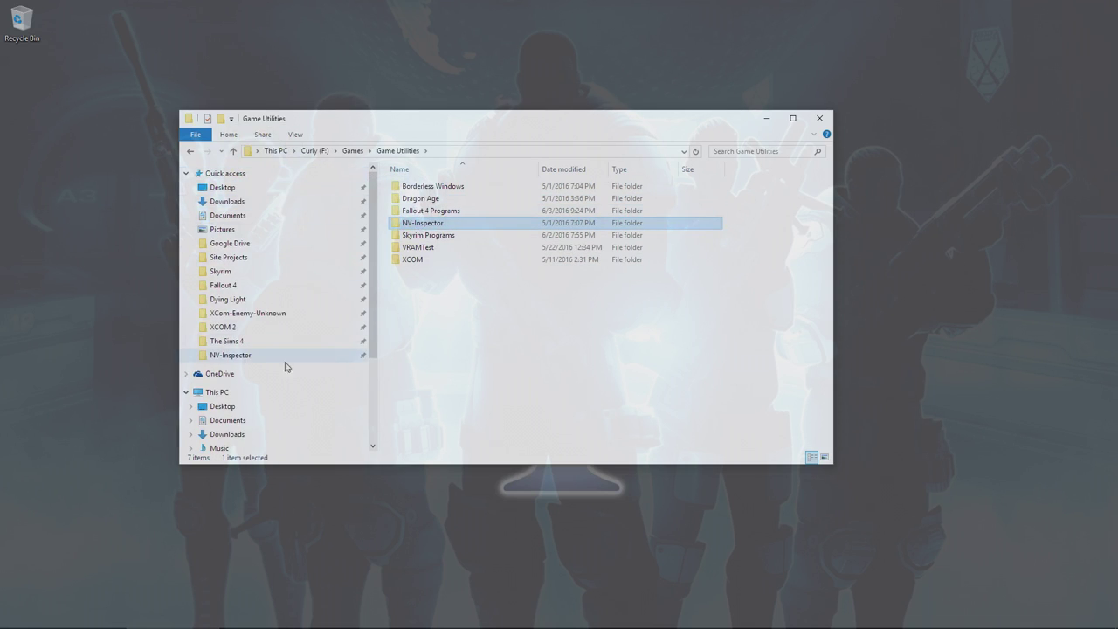
# - Launch nvidiaProfileInspector.exe from the NV-Inspector folder and load the XCOM: Enemy Unknown profile
pyautogui.click(271, 362)
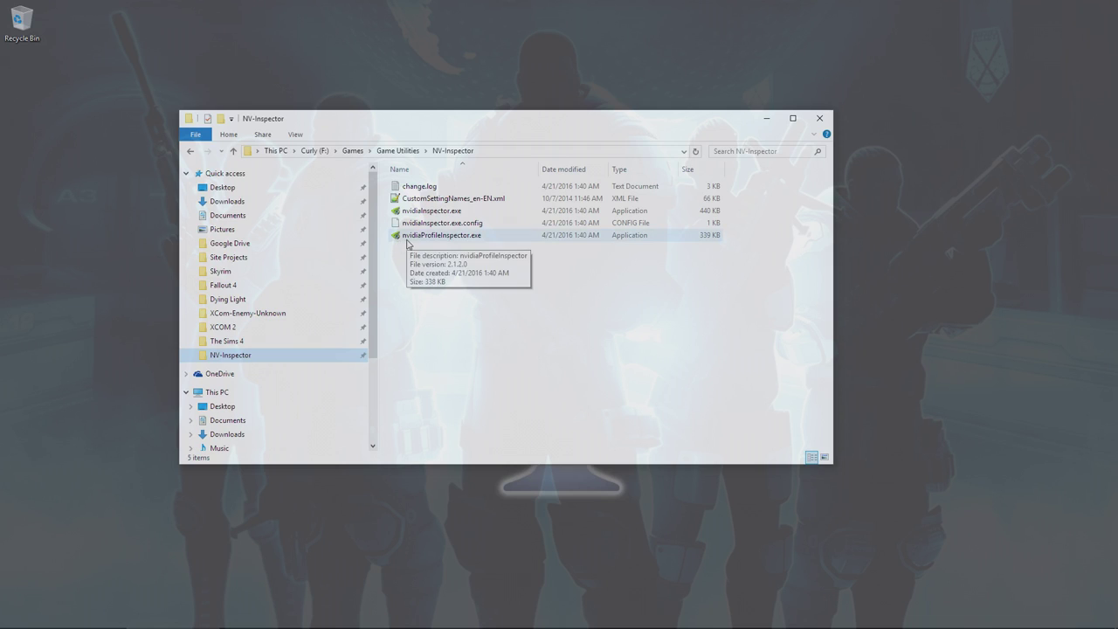
pyautogui.doubleClick(469, 237)
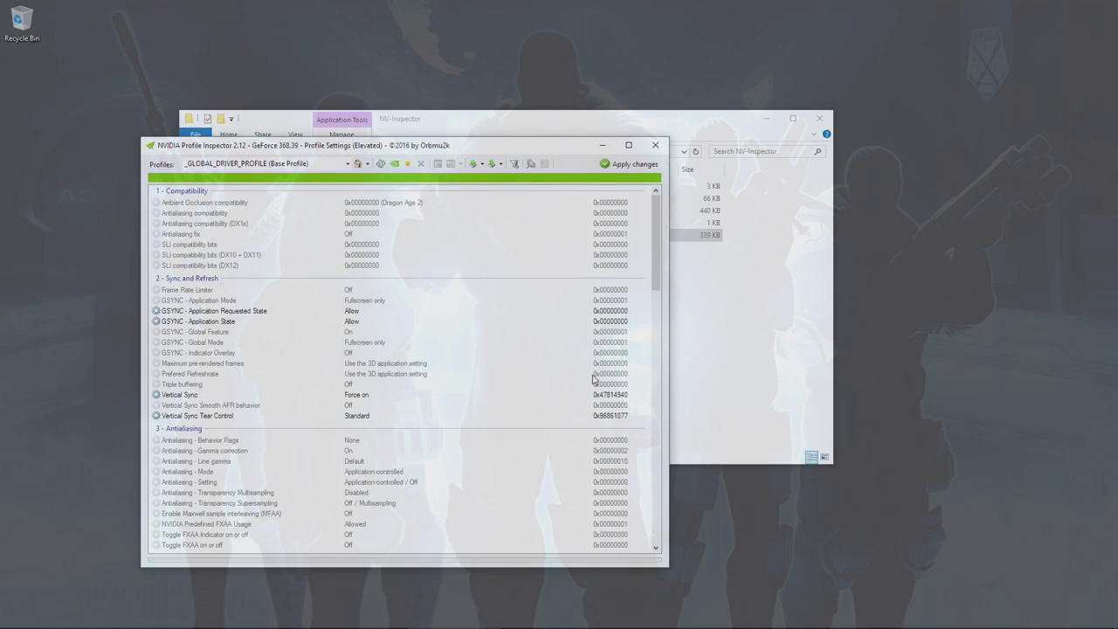
pyautogui.click(309, 163)
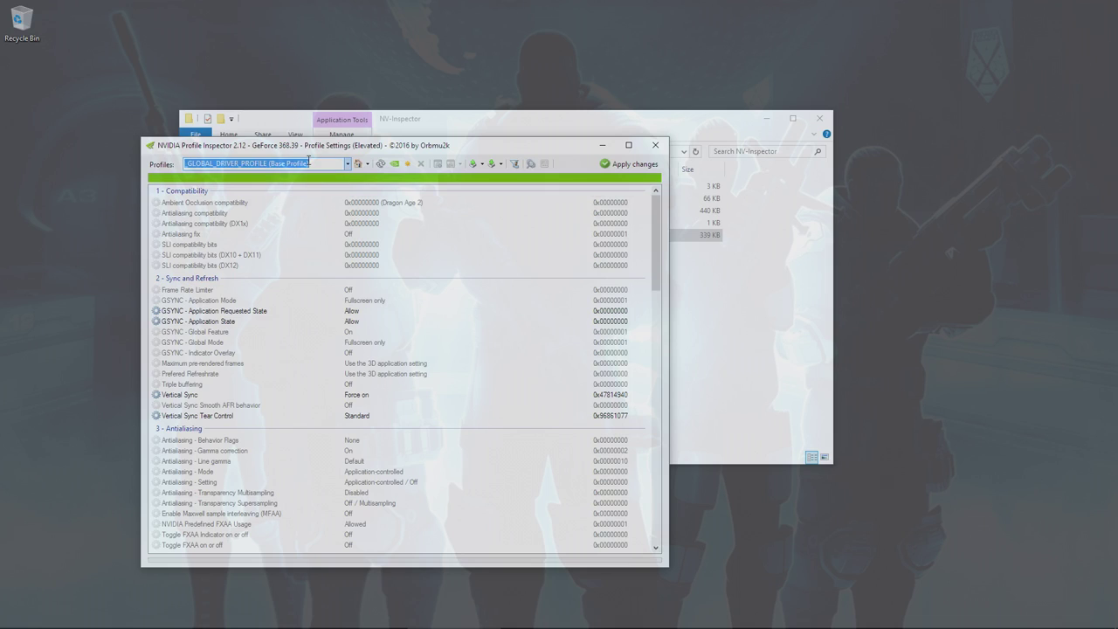
pyautogui.write('XCOM')
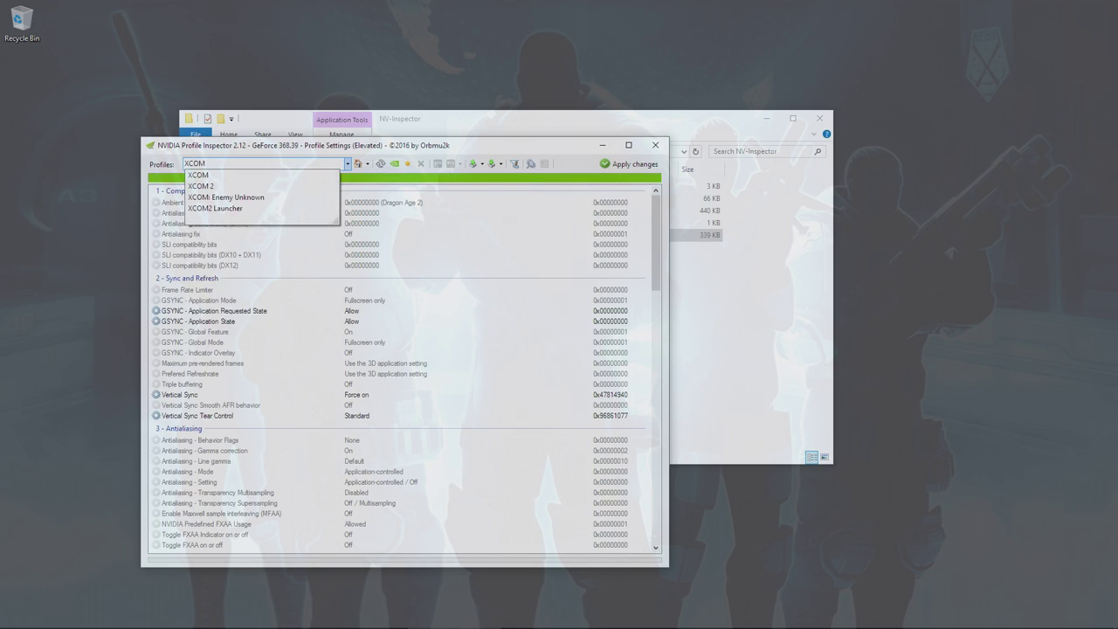
pyautogui.click(267, 199)
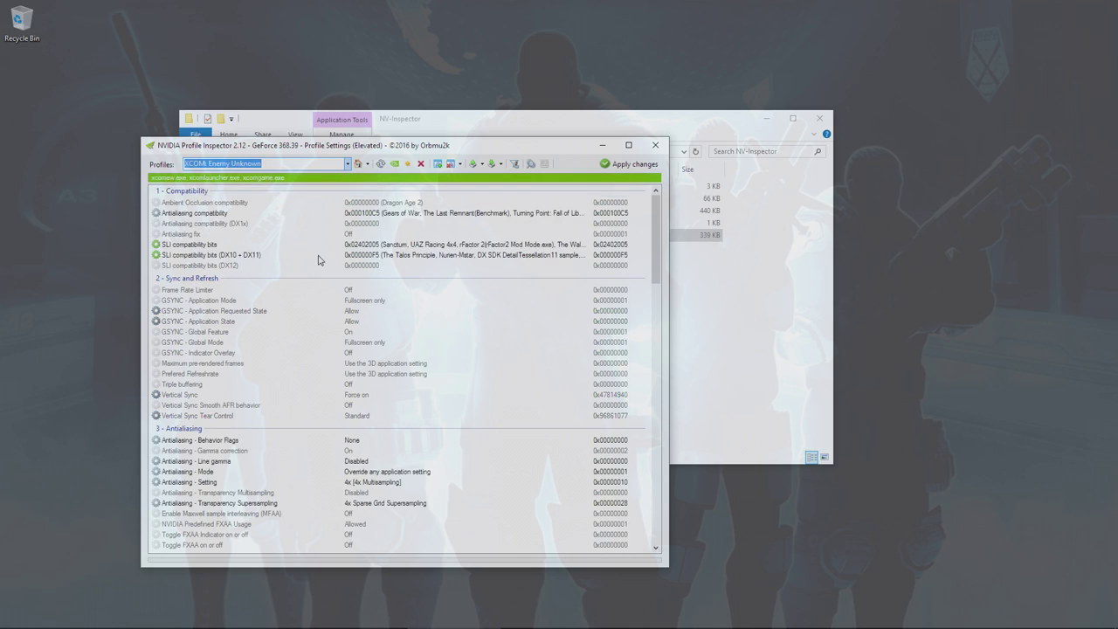
# - Review the XCOM: Enemy Unknown profile's compatibility, antialiasing, texture filtering and common settings, and apply the changes
pyautogui.moveTo(656, 240); pyautogui.dragTo(679, 347)
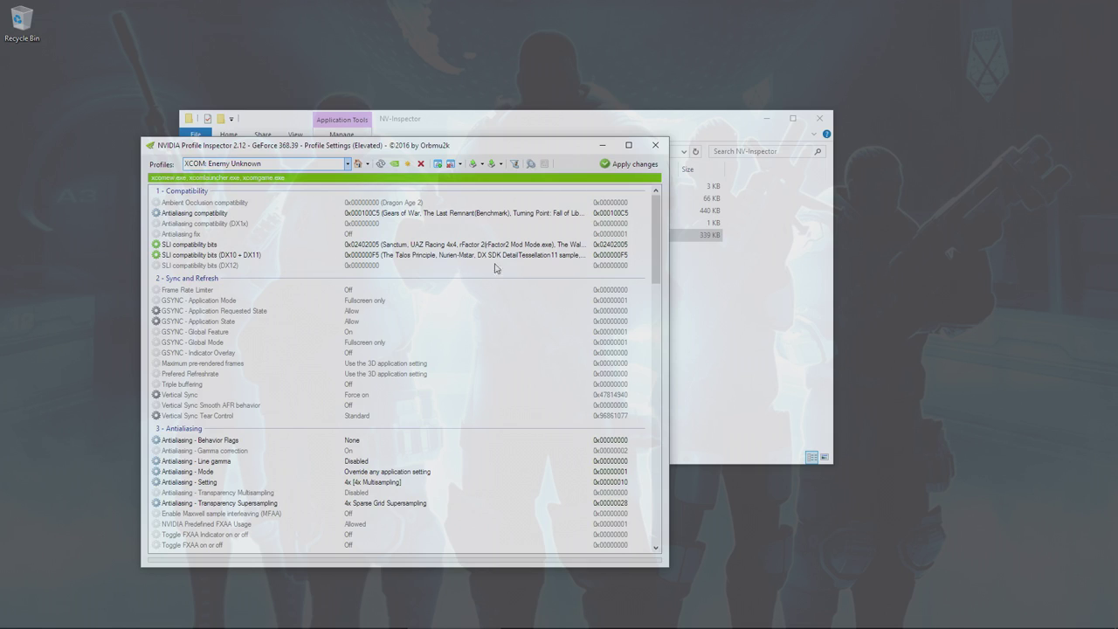
pyautogui.moveTo(658, 257); pyautogui.dragTo(660, 299)
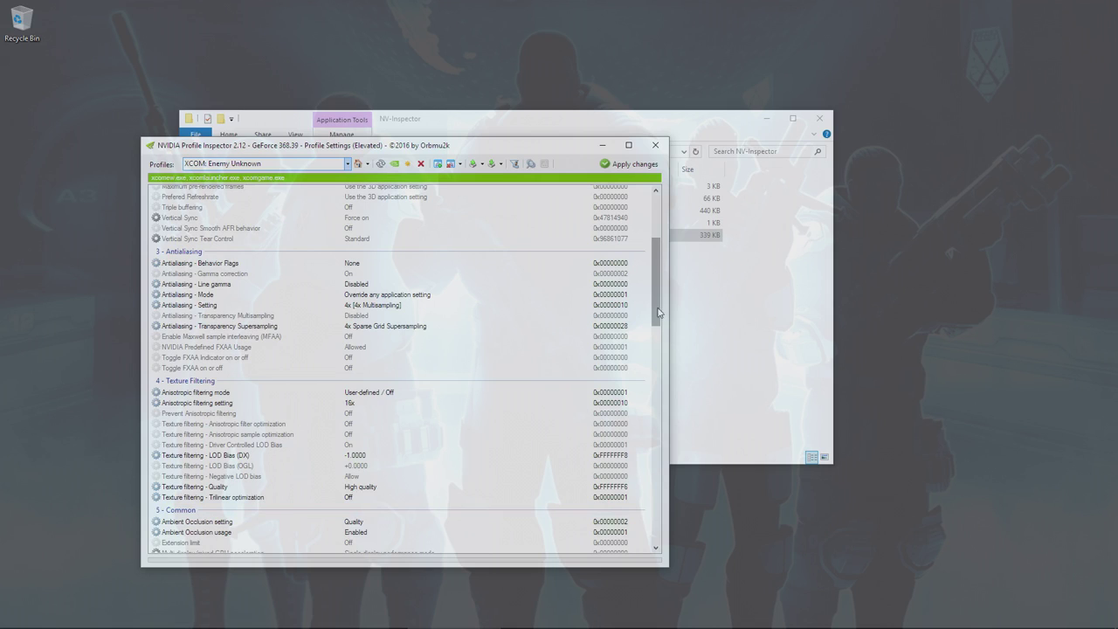
pyautogui.moveTo(658, 314); pyautogui.dragTo(657, 336)
pyautogui.scroll(-1, 657, 330)
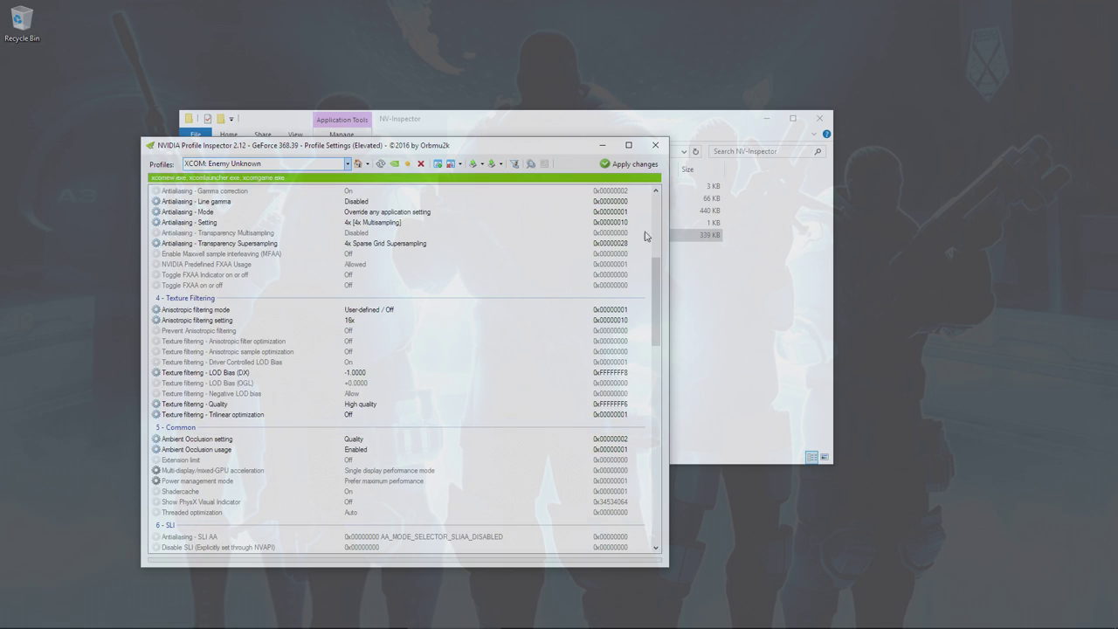
pyautogui.click(633, 167)
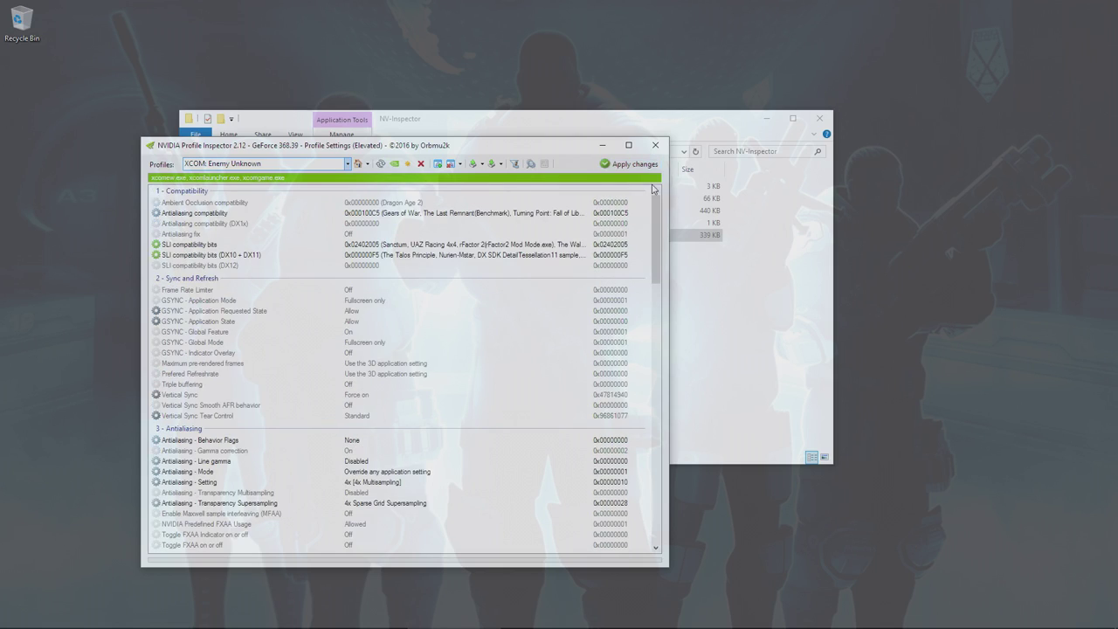
pyautogui.click(655, 145)
pyautogui.click(821, 121)
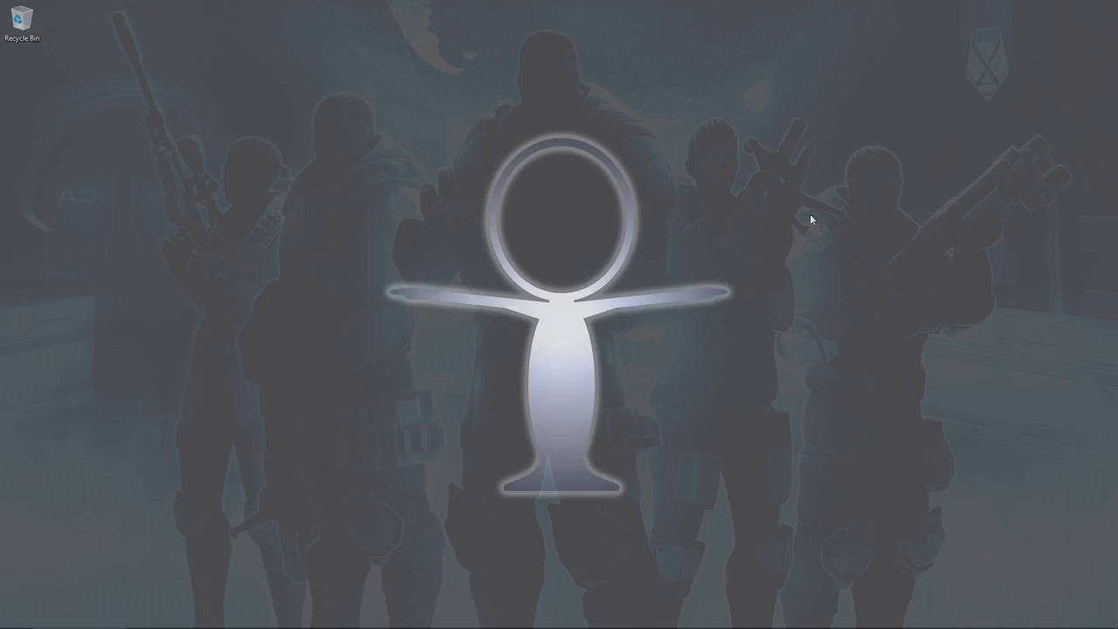
# - Launch XCOM Enemy Unknown from the installed gaming programs and start the Enemy Within version
pyautogui.click(15, 617)
pyautogui.moveTo(42, 548)
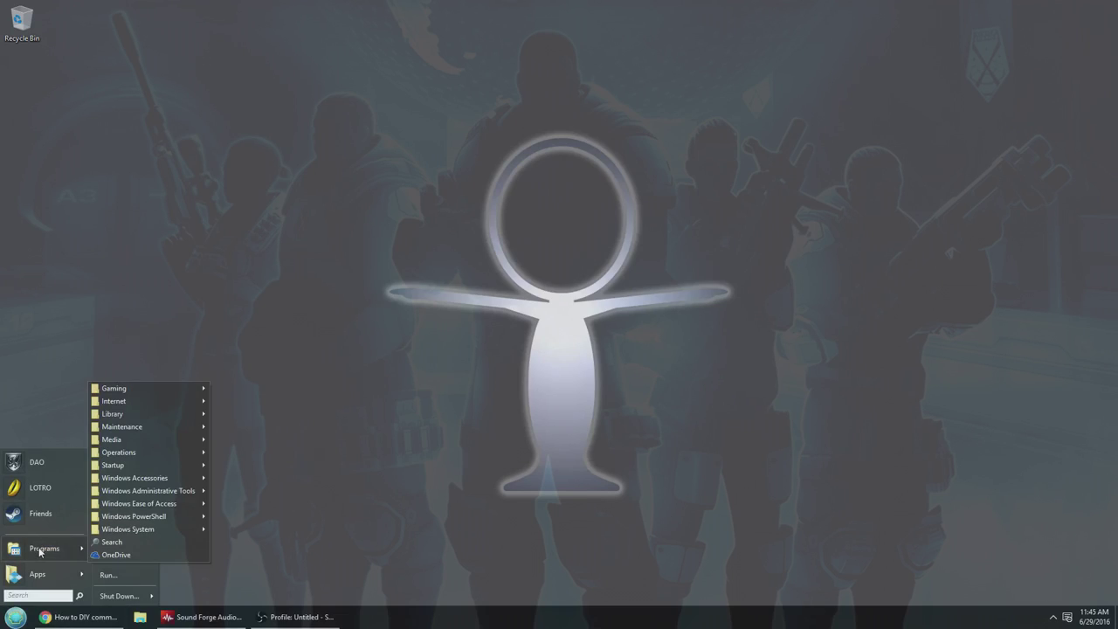
pyautogui.moveTo(119, 483)
pyautogui.moveTo(129, 390)
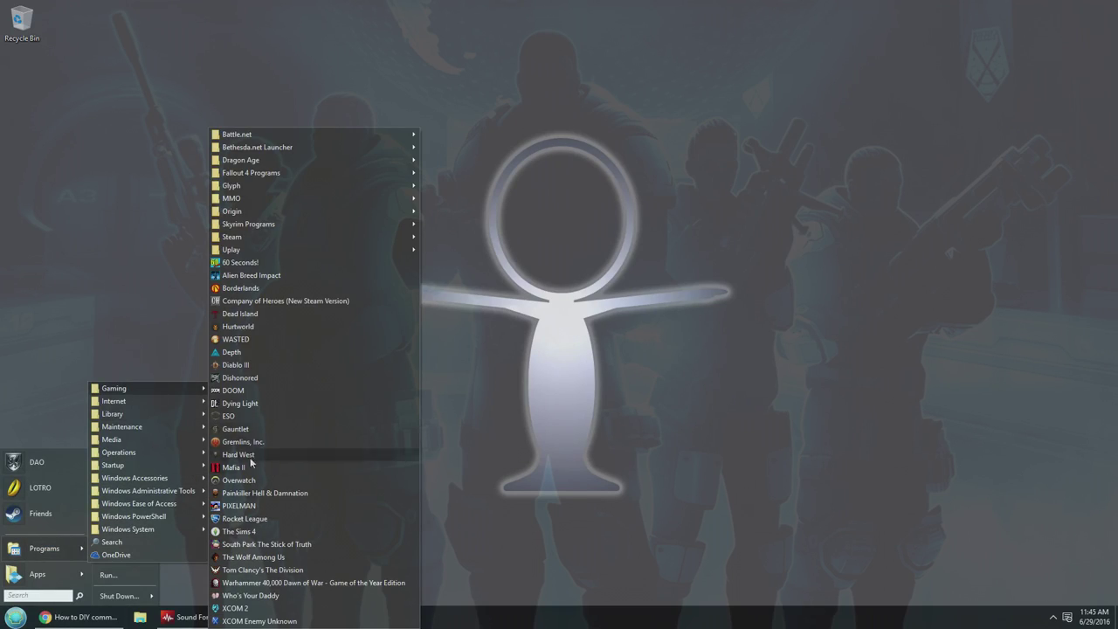
pyautogui.click(257, 621)
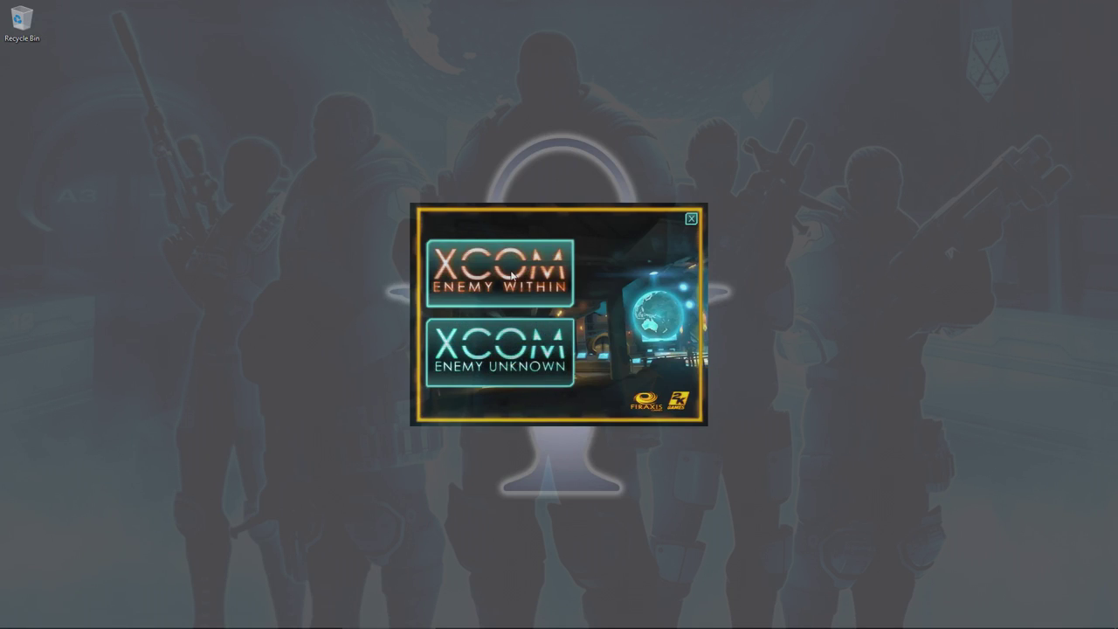
pyautogui.click(512, 274)
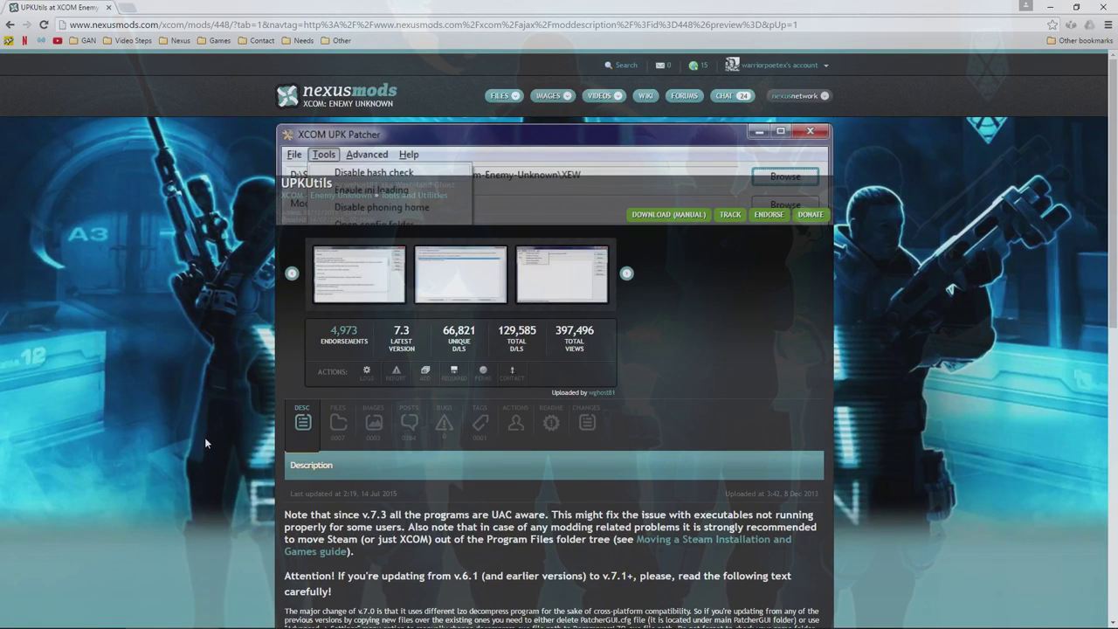
# - Download the main file PatcherGUI v 7_3 from the UPKUtils mod page and open the downloaded archive
pyautogui.scroll(-3, 204, 443)
pyautogui.click(339, 253)
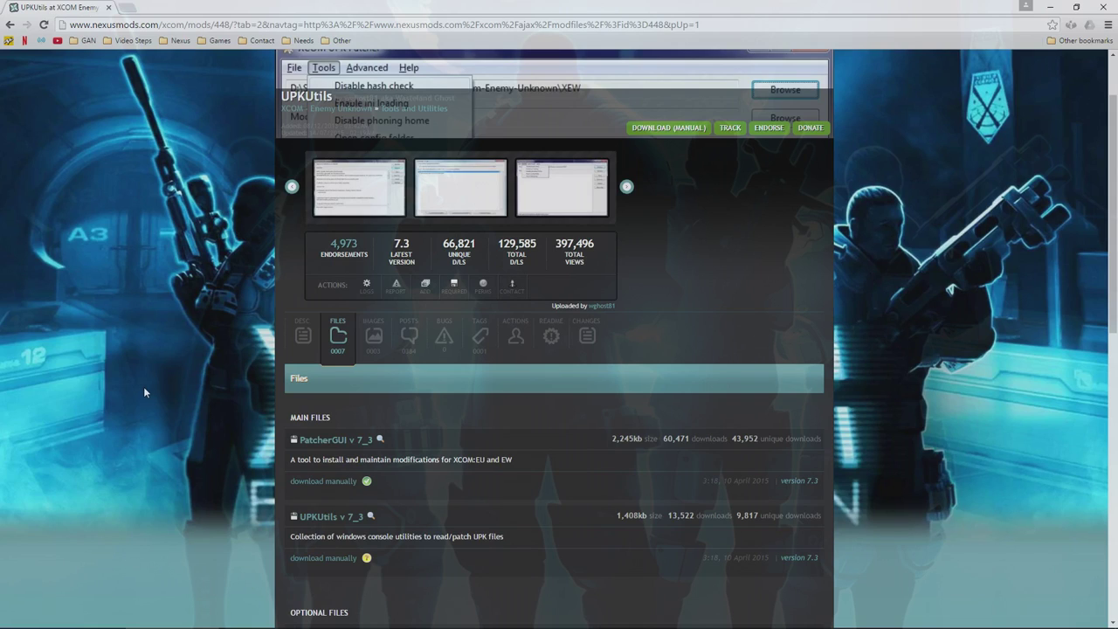
pyautogui.scroll(-1, 147, 391)
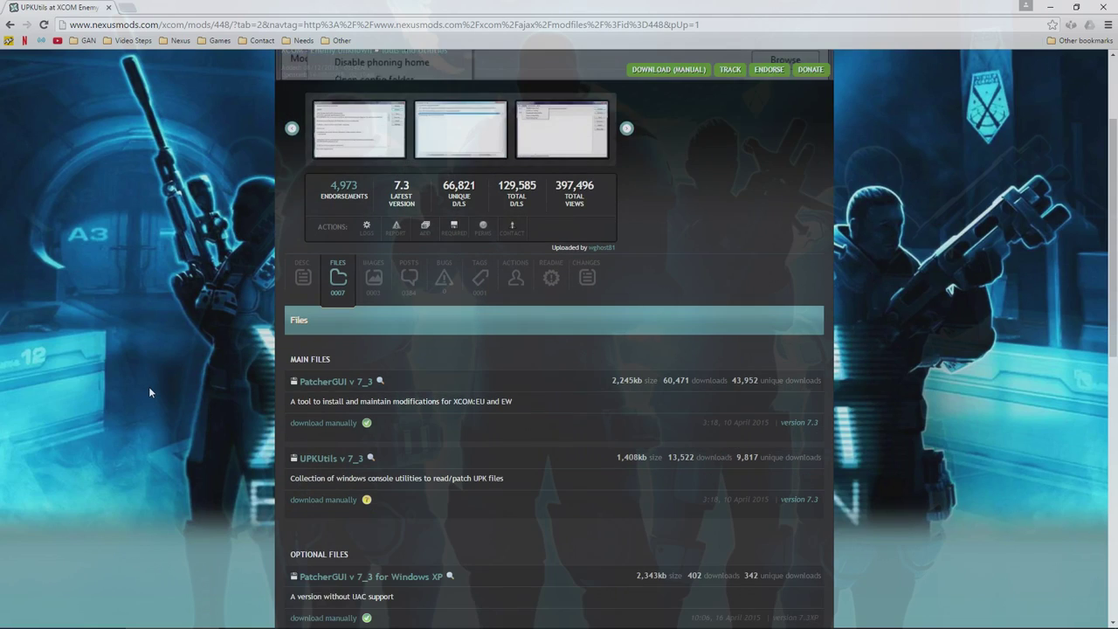
pyautogui.click(321, 424)
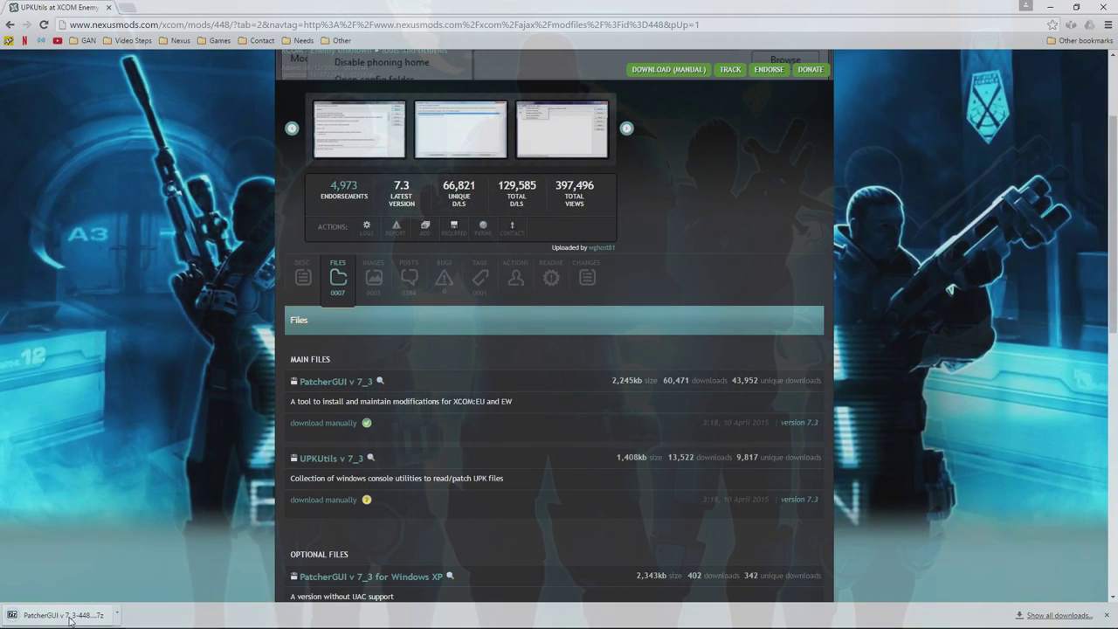
pyautogui.click(70, 617)
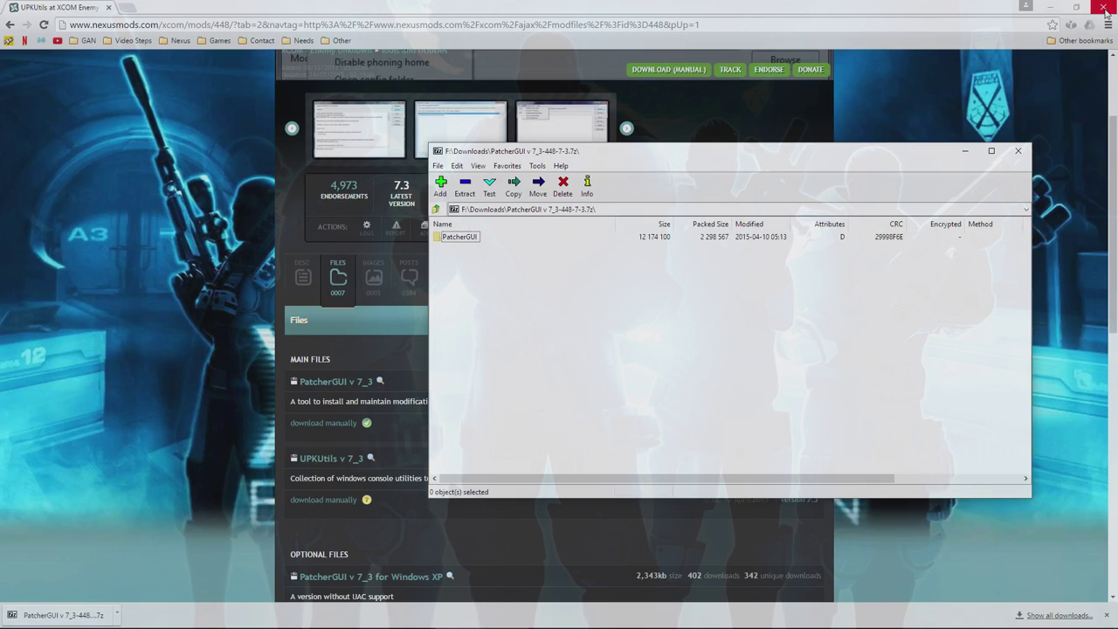
# - Read the UPKUtils mod description for the PatcherGUI installation notes
pyautogui.click(189, 403)
pyautogui.click(301, 276)
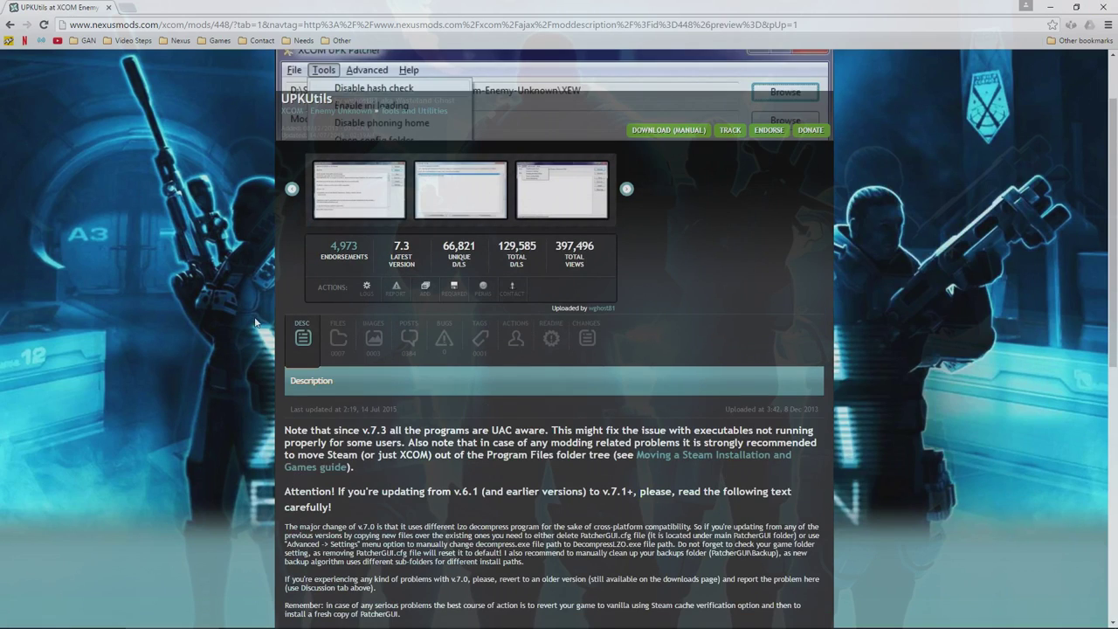
pyautogui.scroll(-5, 256, 324)
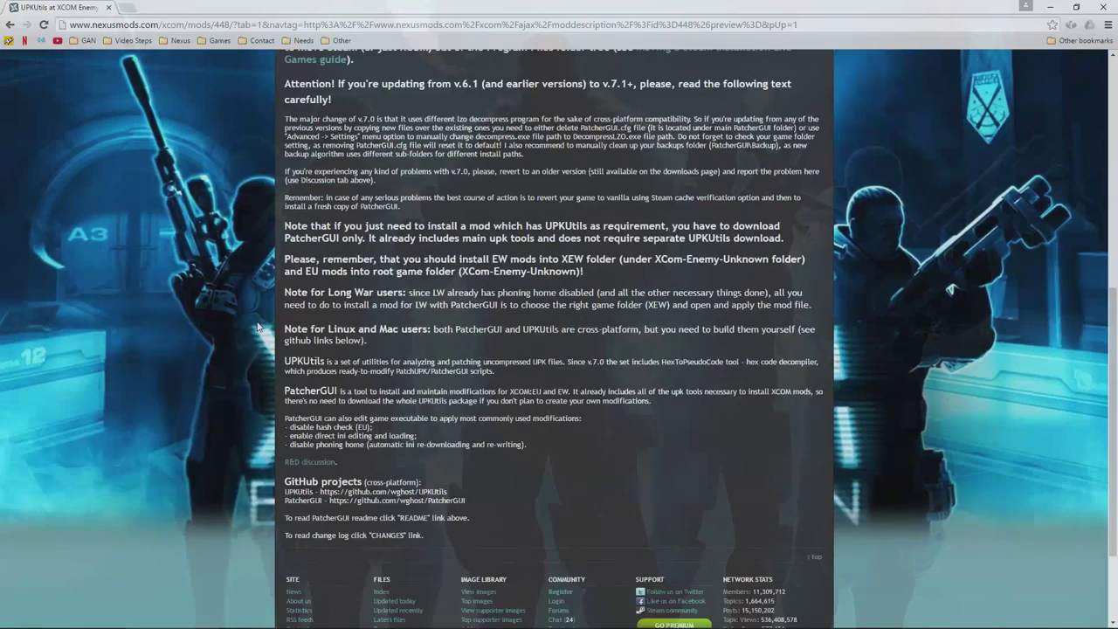
pyautogui.scroll(-1, 257, 326)
pyautogui.scroll(7, 258, 325)
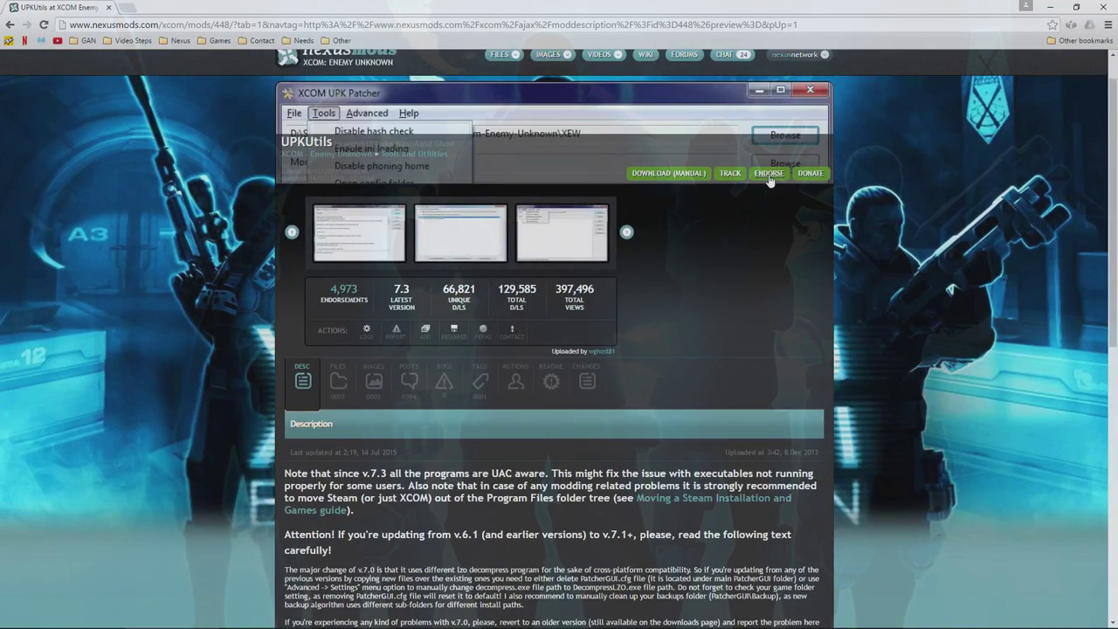
pyautogui.scroll(-6, 188, 350)
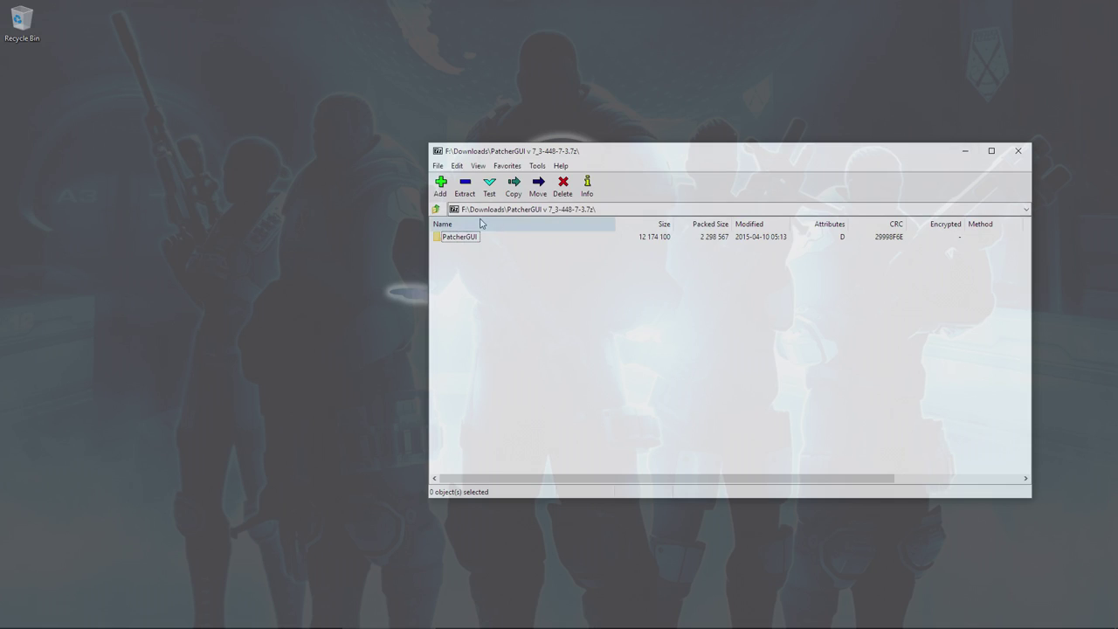
pyautogui.moveTo(712, 151); pyautogui.dragTo(545, 123)
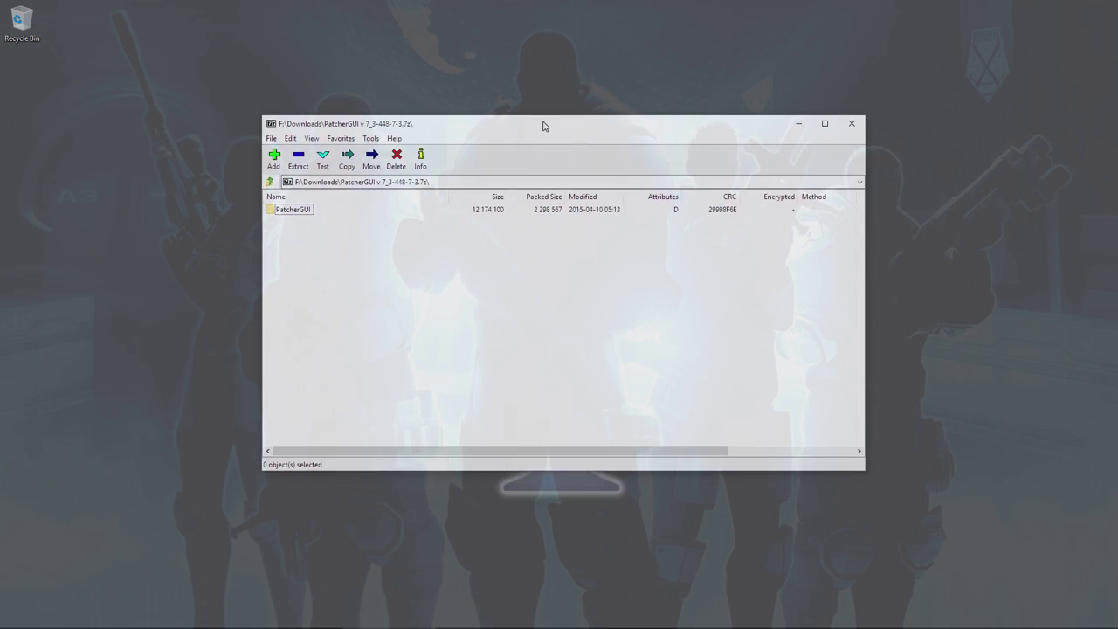
pyautogui.click(298, 159)
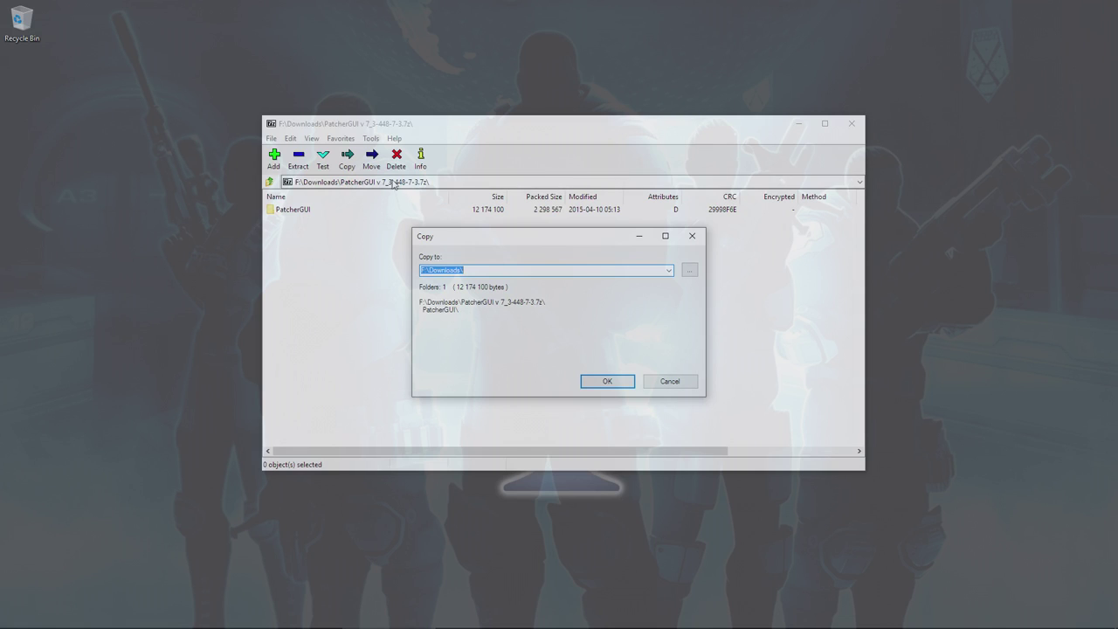
pyautogui.click(683, 388)
pyautogui.click(852, 124)
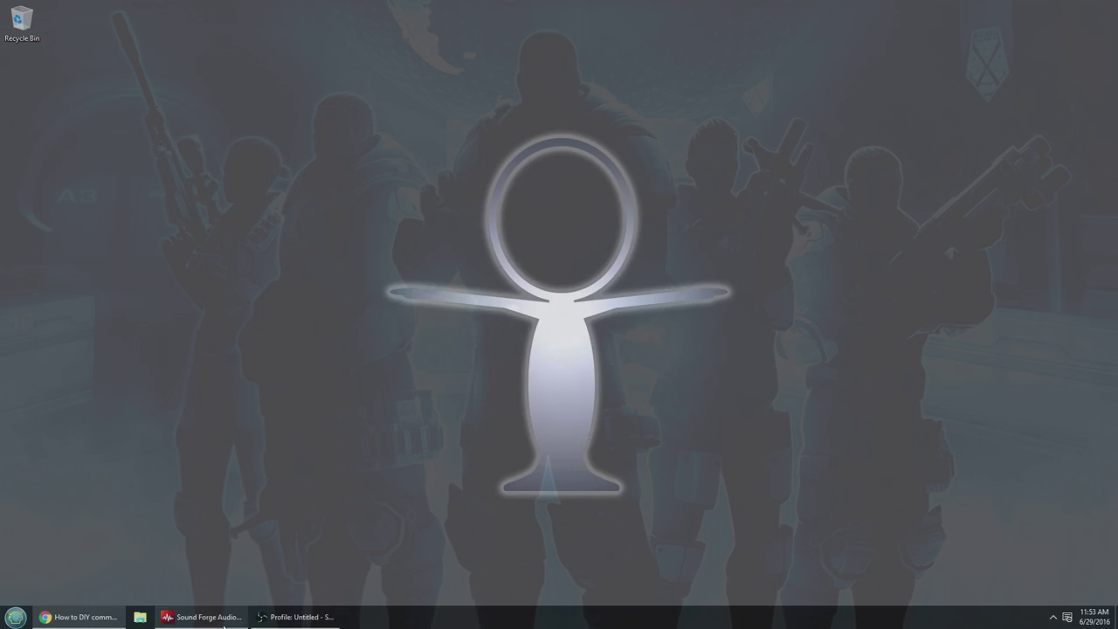
# - Open the XCOM PatcherGUI folder under Games\Game Utilities on drive F and run PatcherGUI.exe
pyautogui.click(142, 619)
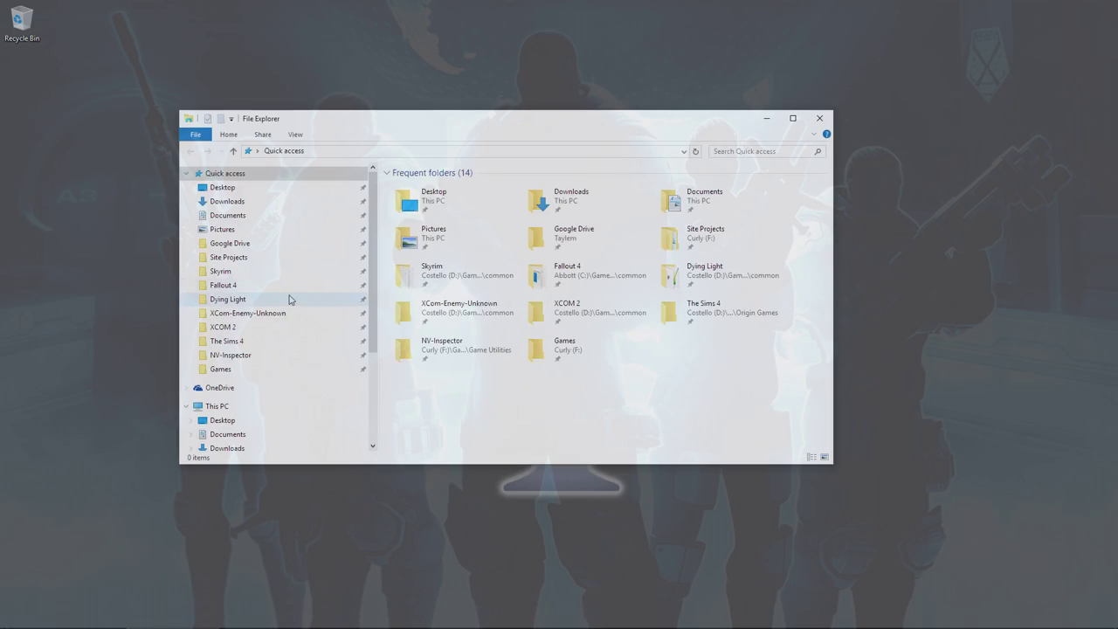
pyautogui.click(223, 369)
pyautogui.doubleClick(467, 199)
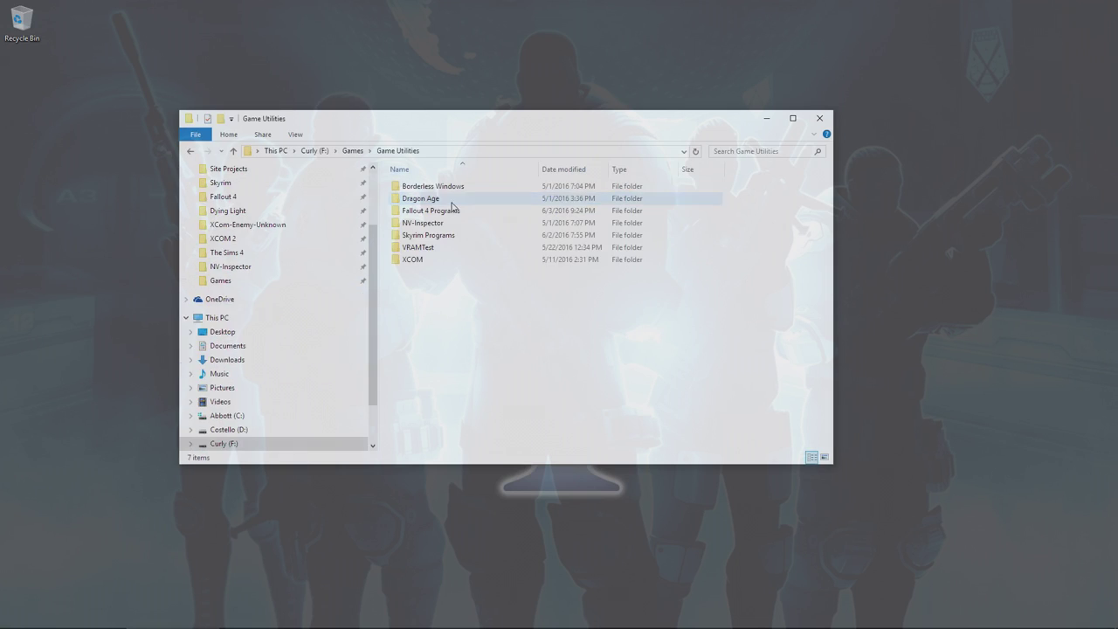
pyautogui.doubleClick(431, 266)
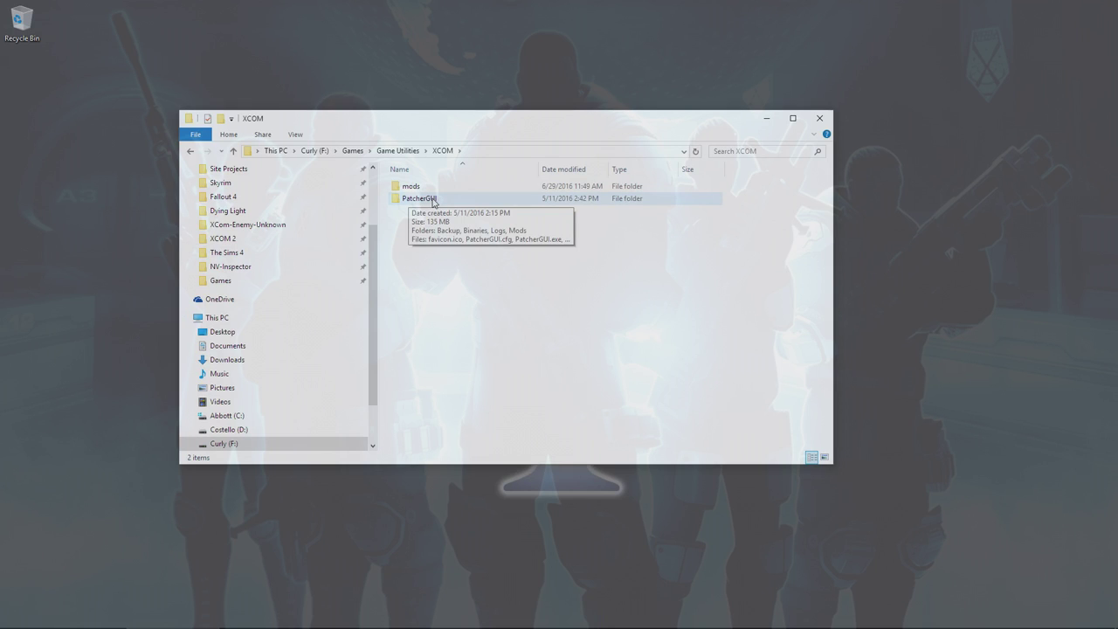
pyautogui.click(122, 254)
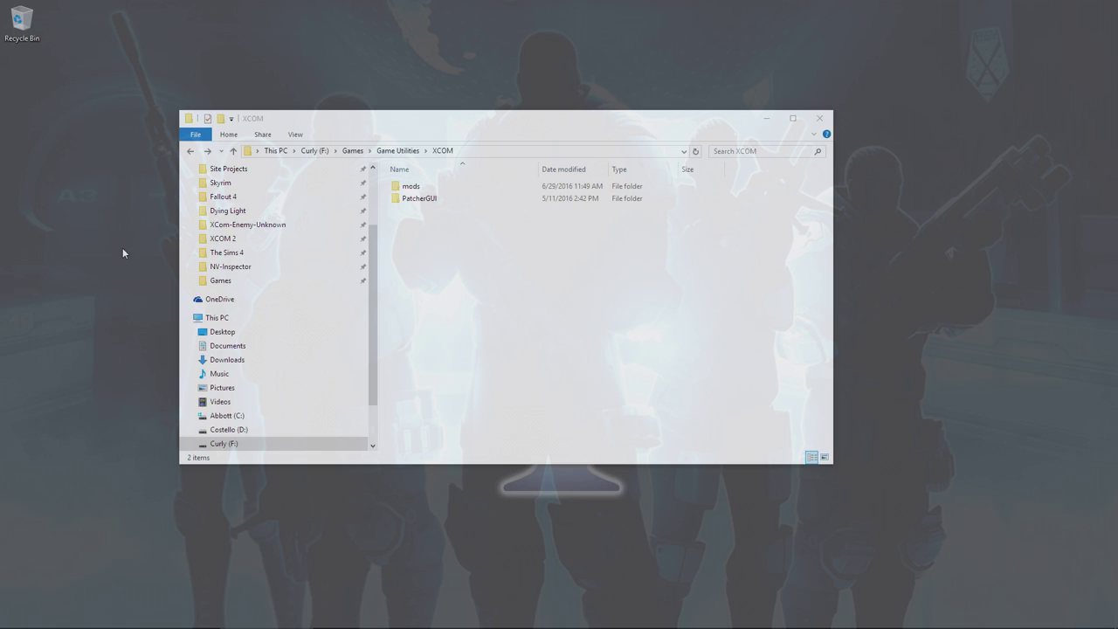
pyautogui.click(415, 202)
pyautogui.doubleClick(416, 203)
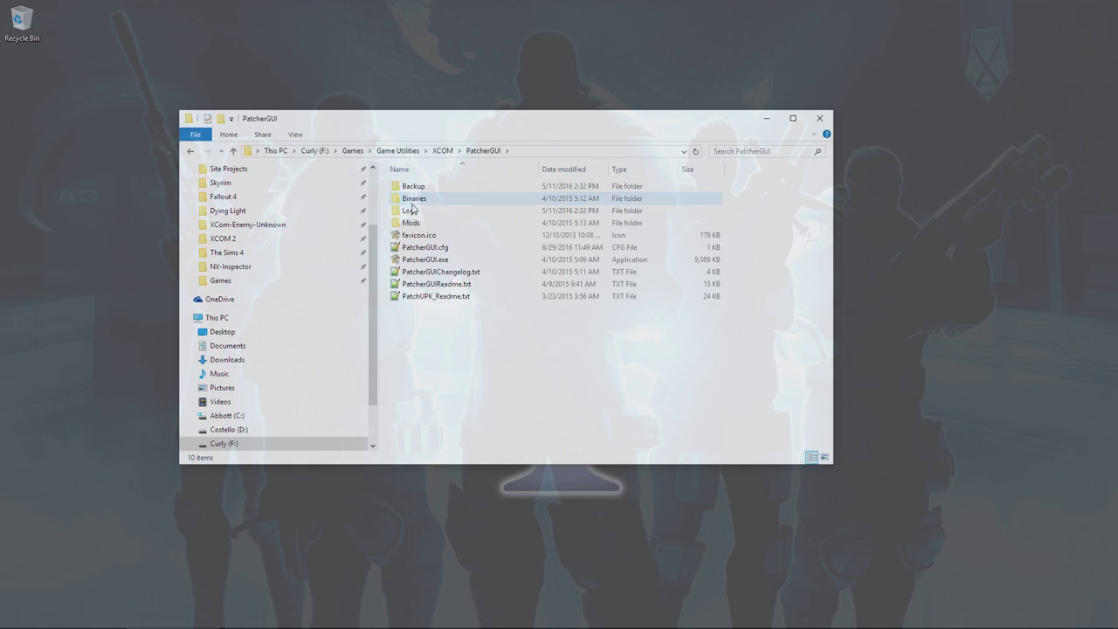
pyautogui.doubleClick(416, 262)
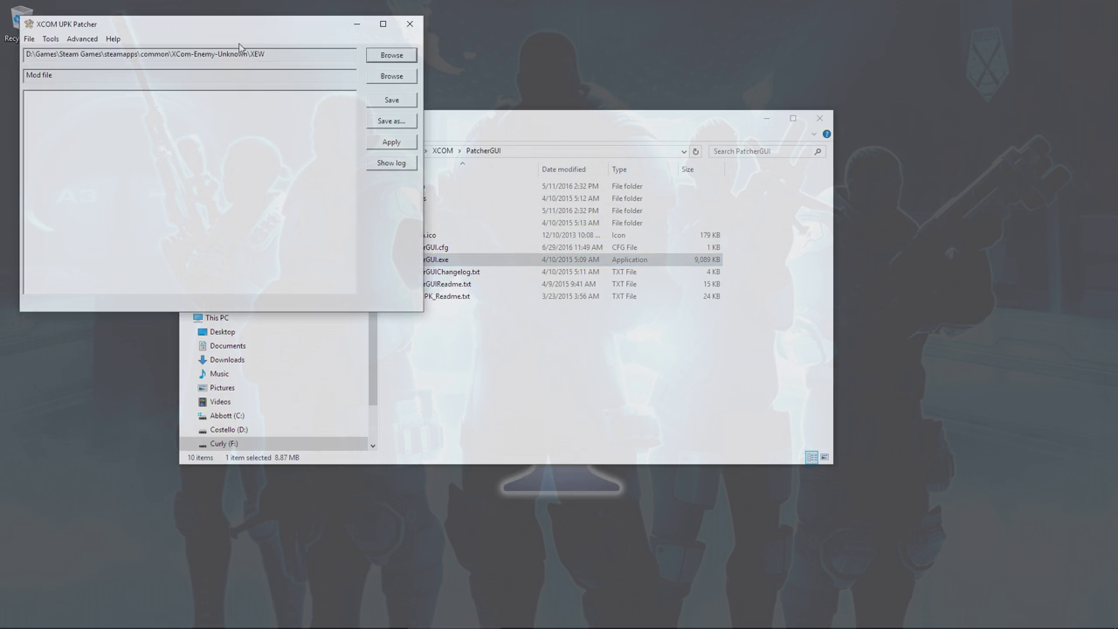
pyautogui.moveTo(234, 27); pyautogui.dragTo(343, 84)
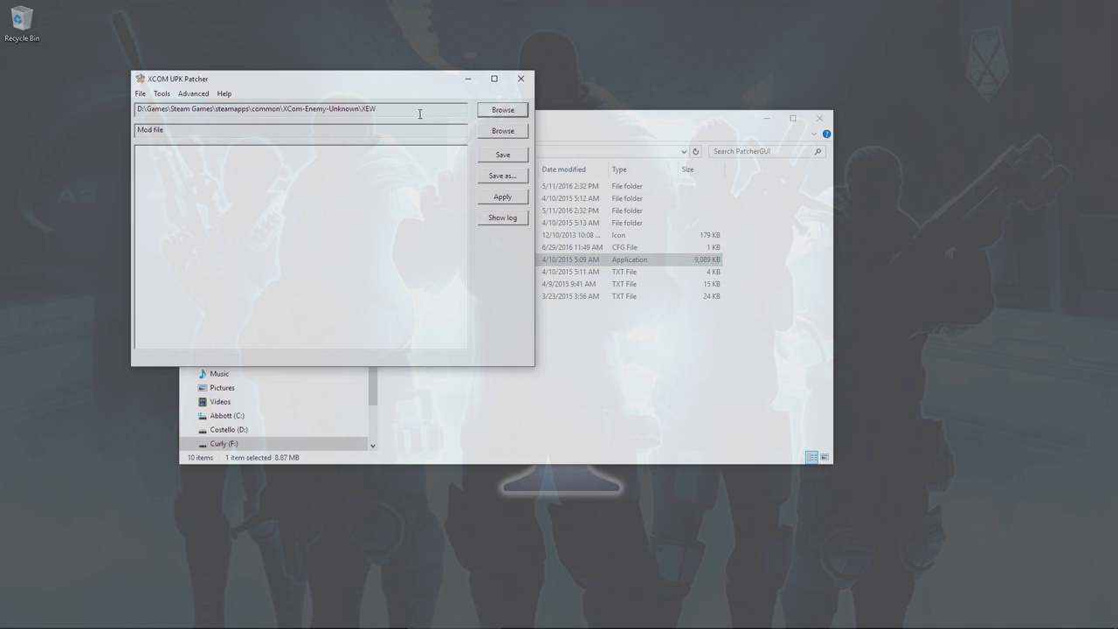
# - Check the game path in the patcher, including the XEW subfolder used for Enemy Within
pyautogui.moveTo(419, 112); pyautogui.dragTo(137, 111)
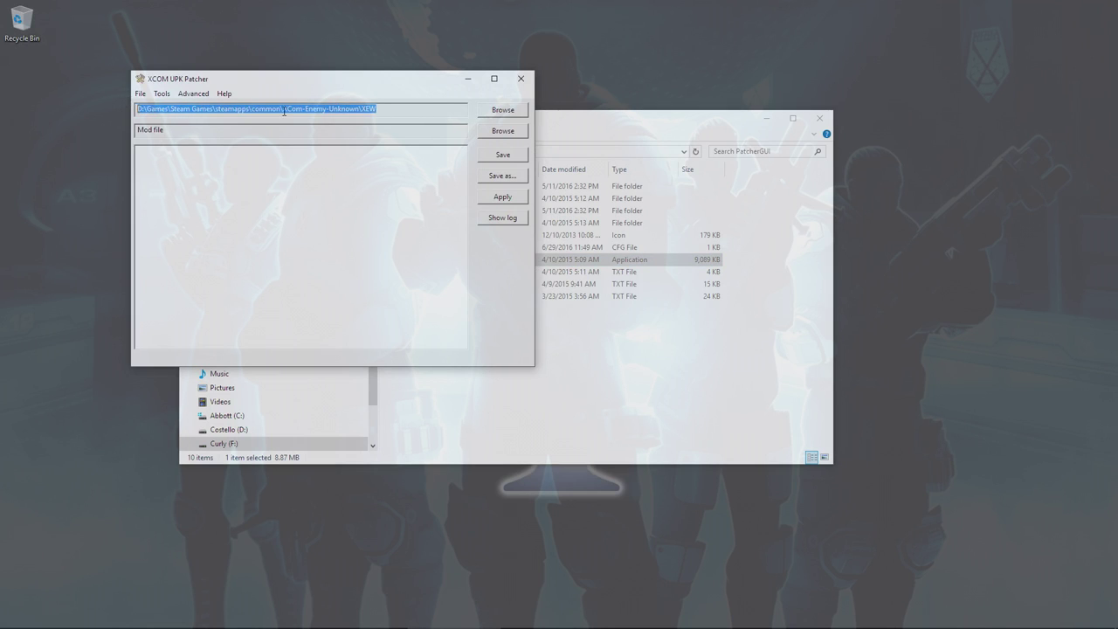
pyautogui.click(362, 110)
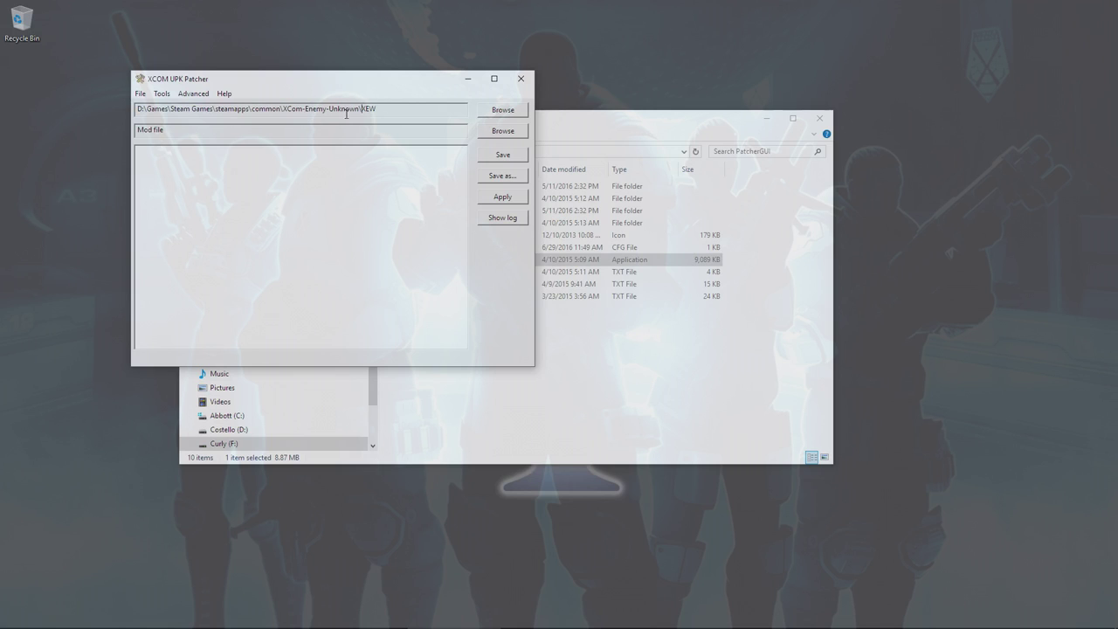
pyautogui.doubleClick(363, 108)
pyautogui.click(363, 109)
pyautogui.moveTo(363, 108); pyautogui.dragTo(377, 110)
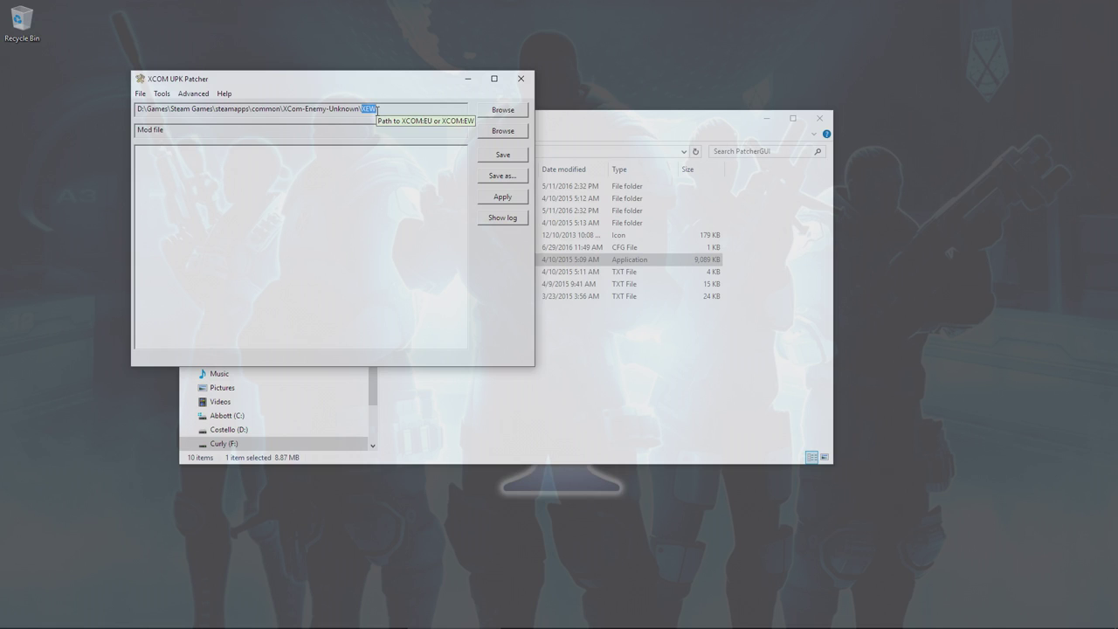
pyautogui.click(376, 108)
pyautogui.moveTo(363, 109); pyautogui.dragTo(140, 110)
# - Look through the patcher's commands and check the backup, PatchUPK and DecompressLZO paths in the program settings, leaving without changes
pyautogui.click(140, 93)
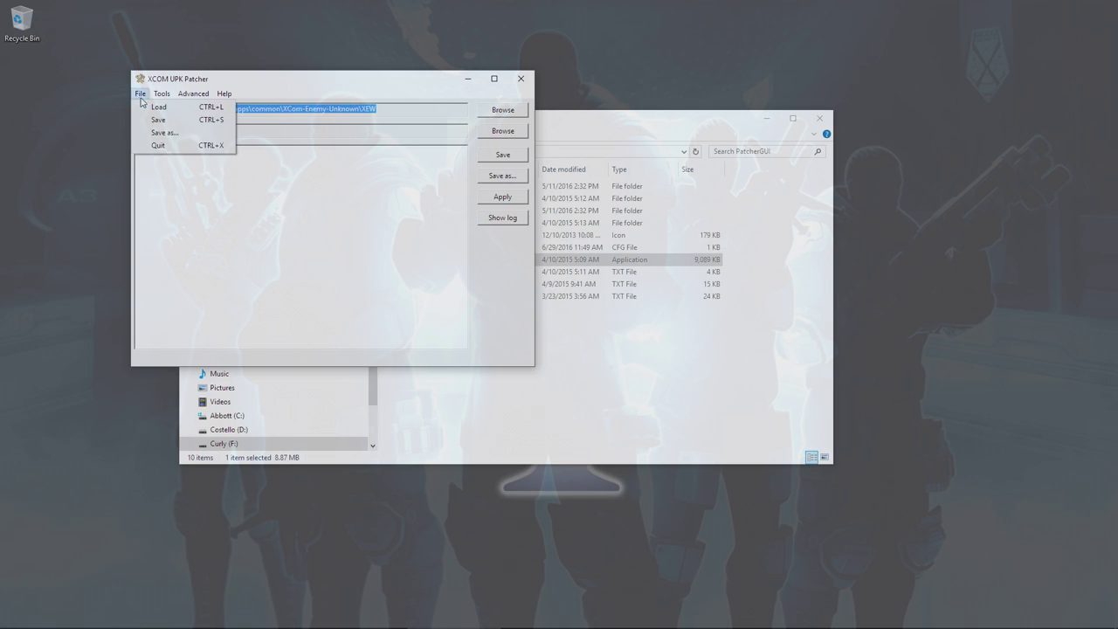
pyautogui.moveTo(162, 94)
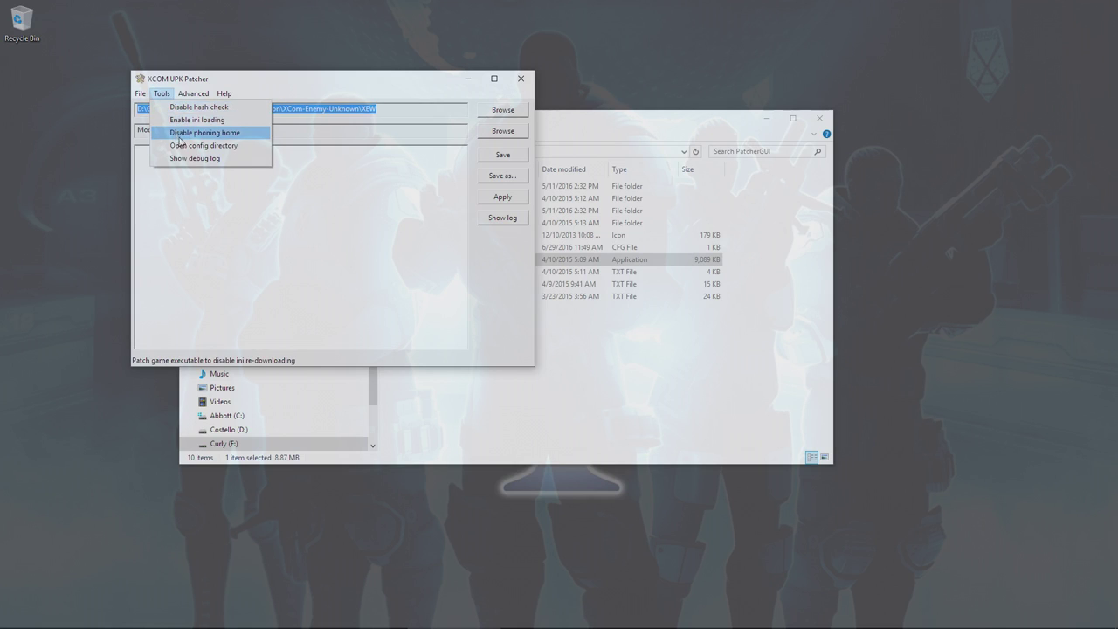
pyautogui.click(202, 107)
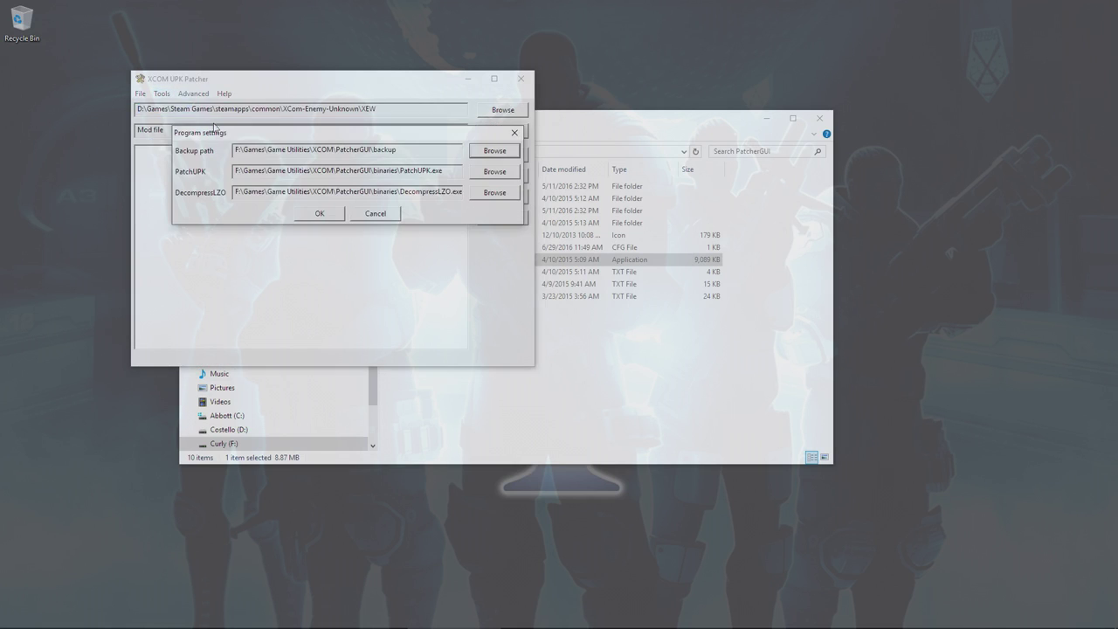
pyautogui.moveTo(373, 135); pyautogui.dragTo(734, 191)
pyautogui.click(627, 225)
pyautogui.click(629, 247)
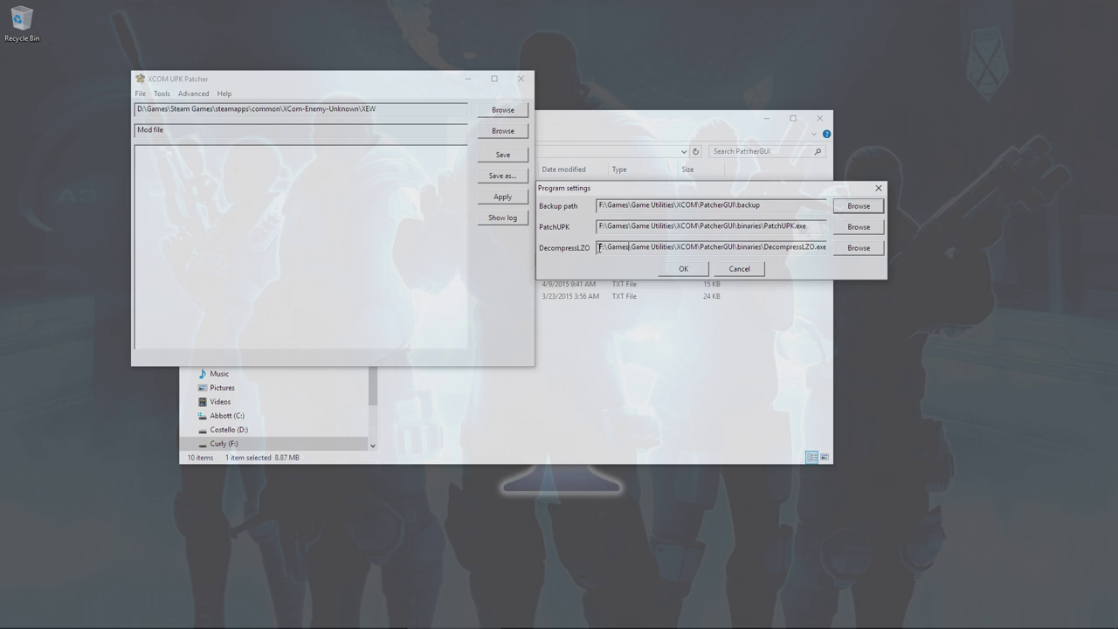
pyautogui.moveTo(631, 247); pyautogui.dragTo(790, 247)
pyautogui.click(790, 247)
pyautogui.click(741, 270)
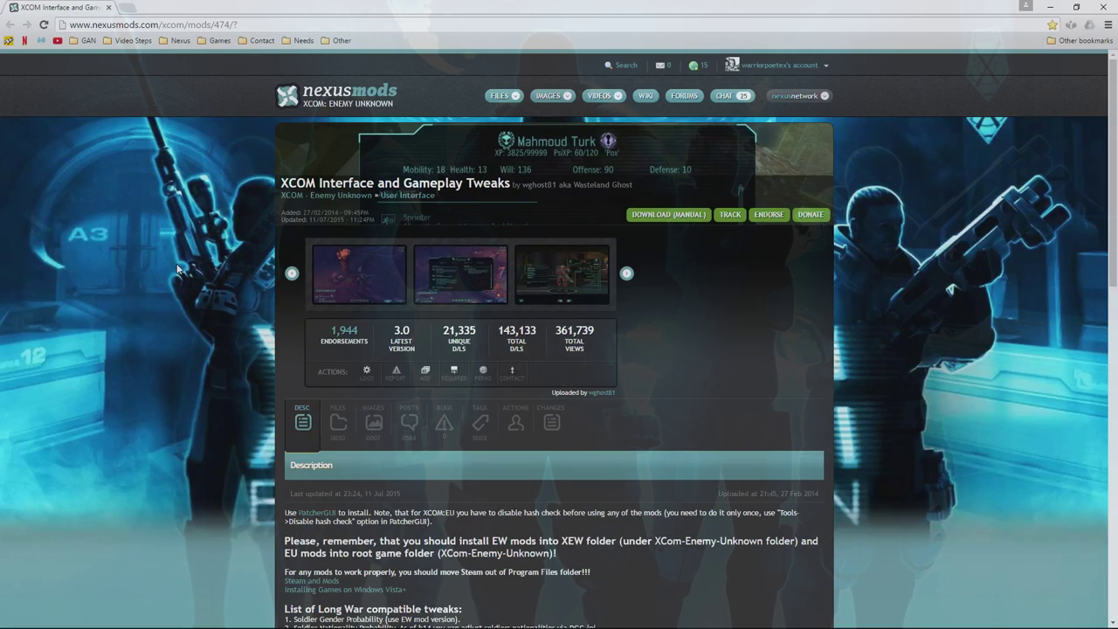
# - Read the description of the XCOM Interface and Gameplay Tweaks mod on Nexus Mods, covering installation notes and available tweaks
pyautogui.scroll(-3, 177, 268)
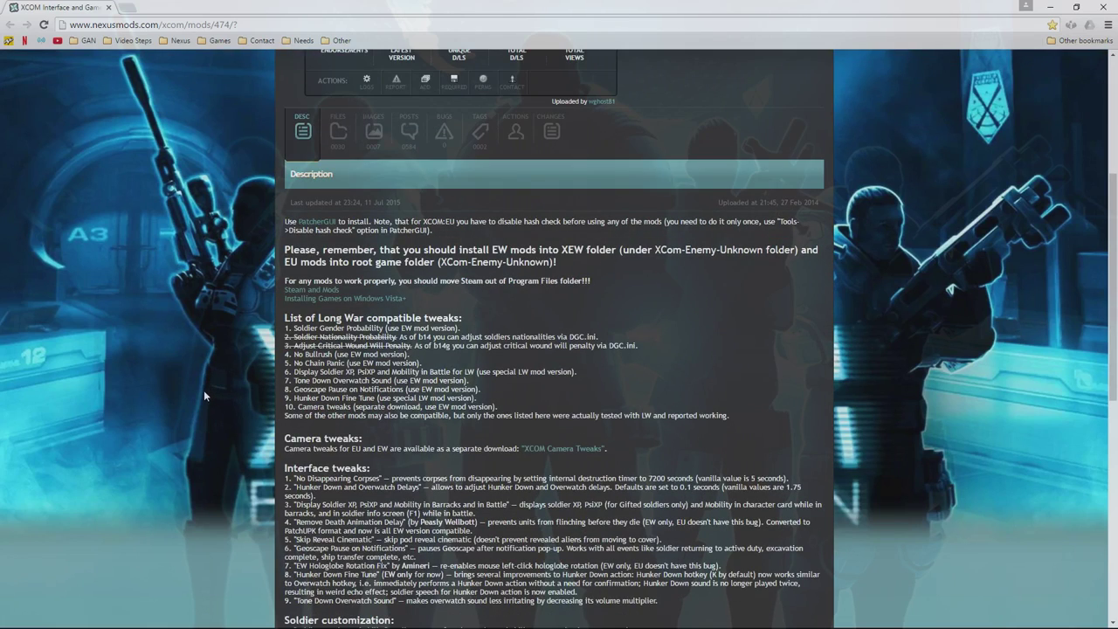
pyautogui.scroll(-3, 219, 363)
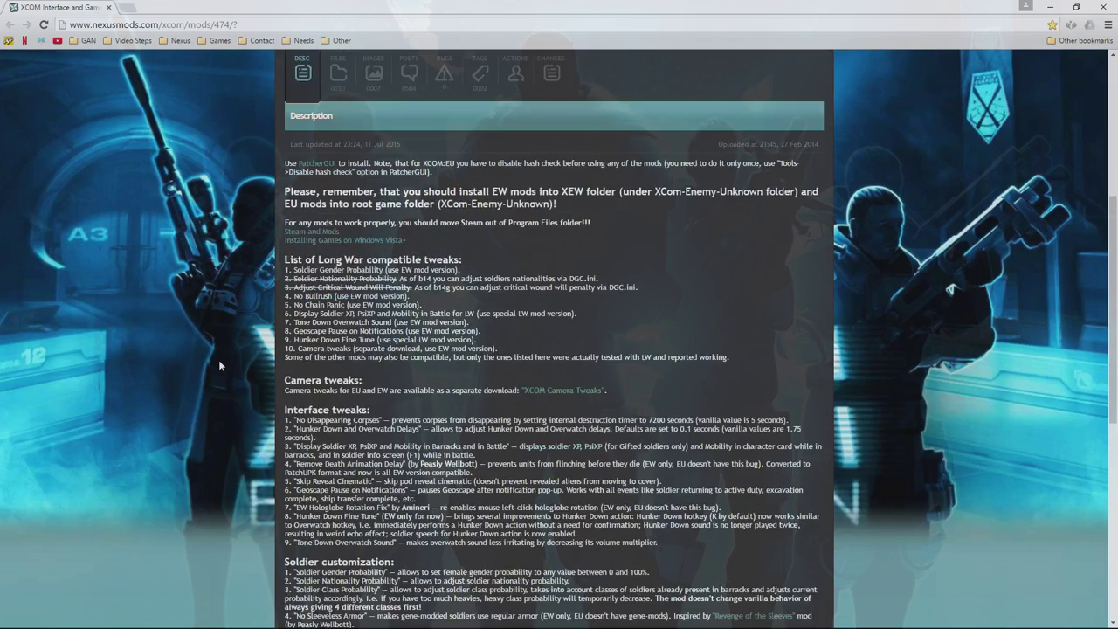
pyautogui.scroll(-2, 220, 393)
pyautogui.scroll(3, 220, 399)
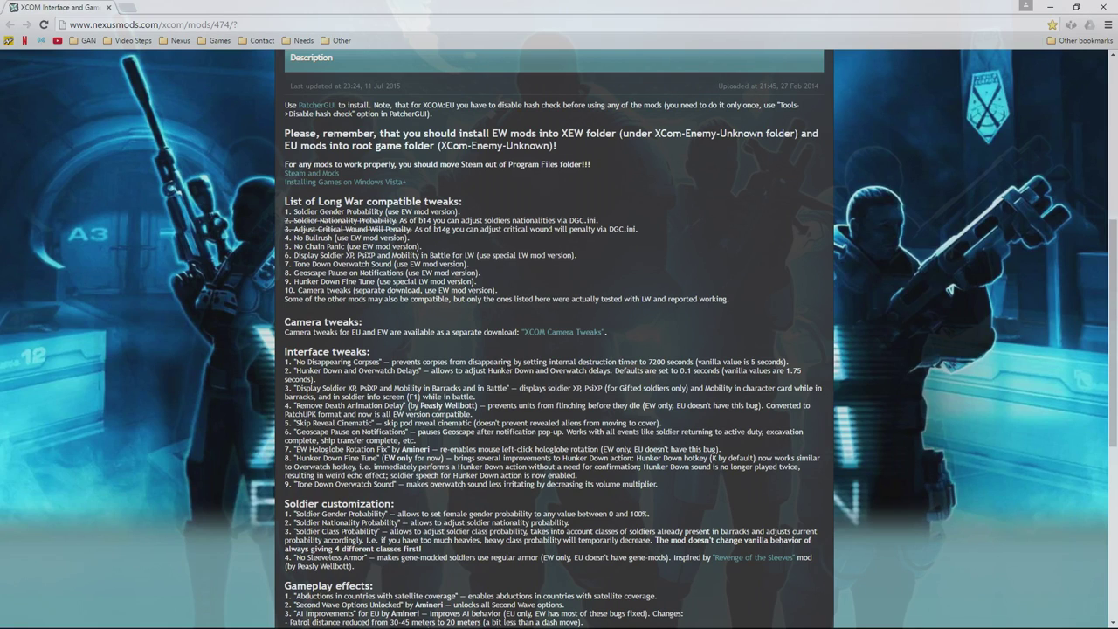
pyautogui.scroll(2, 424, 332)
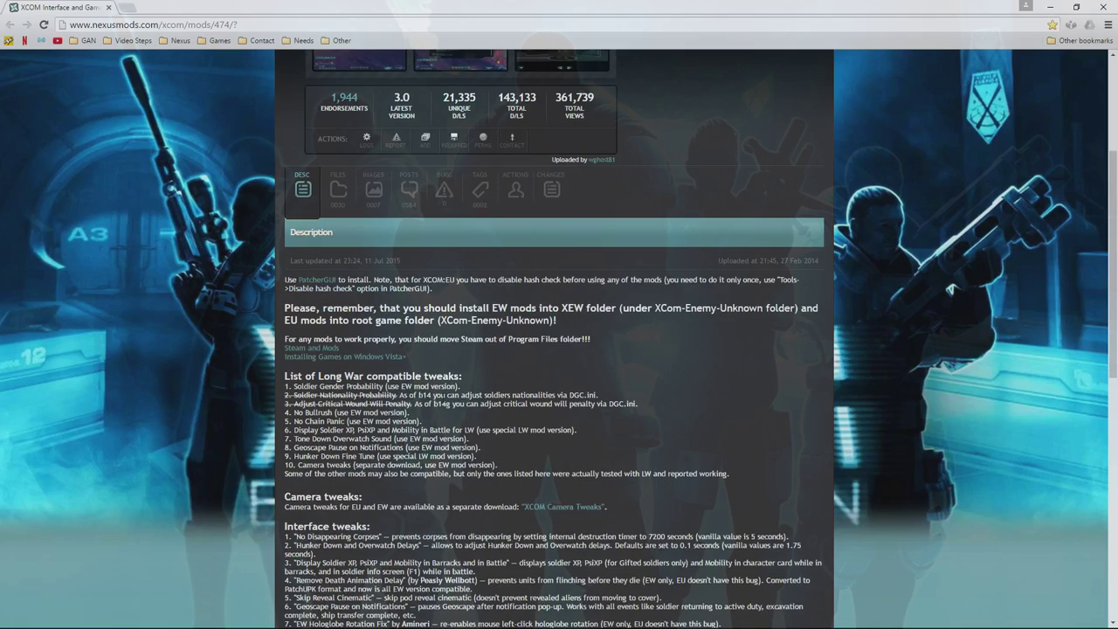
# - Browse the main files of XCOM Interface and Gameplay Tweaks and review the list of Long War compatible tweaks in its description
pyautogui.click(338, 188)
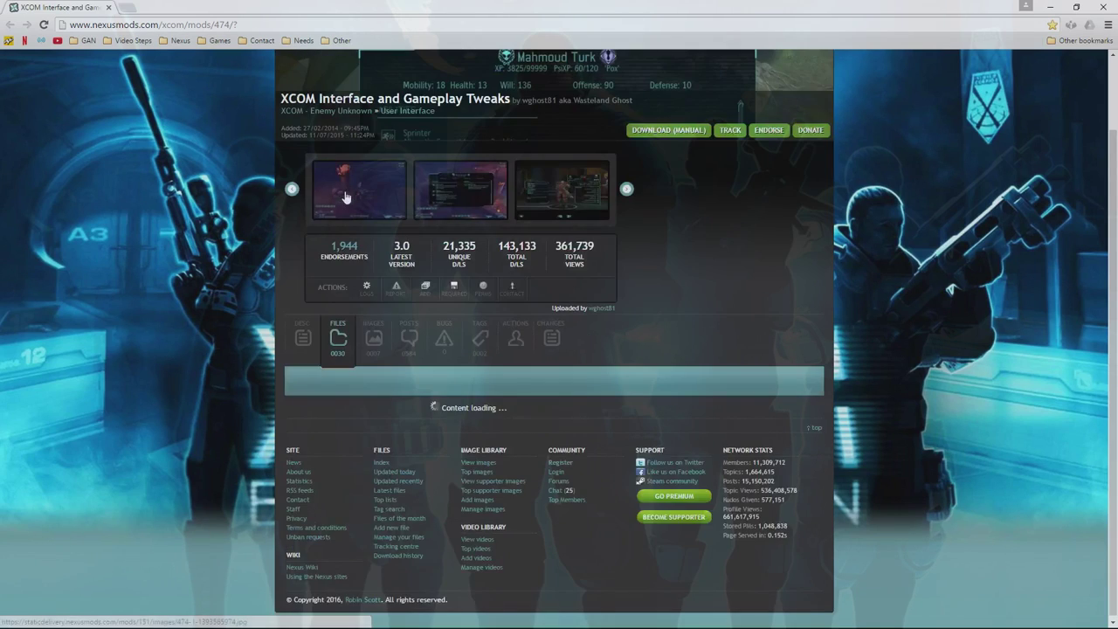
pyautogui.scroll(-2, 183, 379)
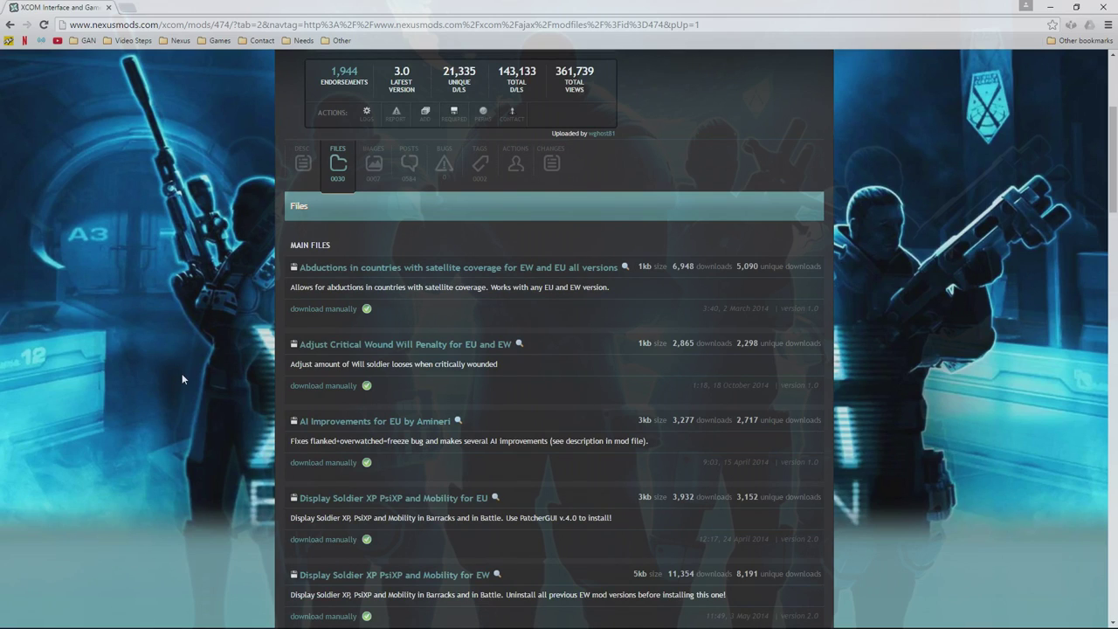
pyautogui.scroll(-4, 225, 425)
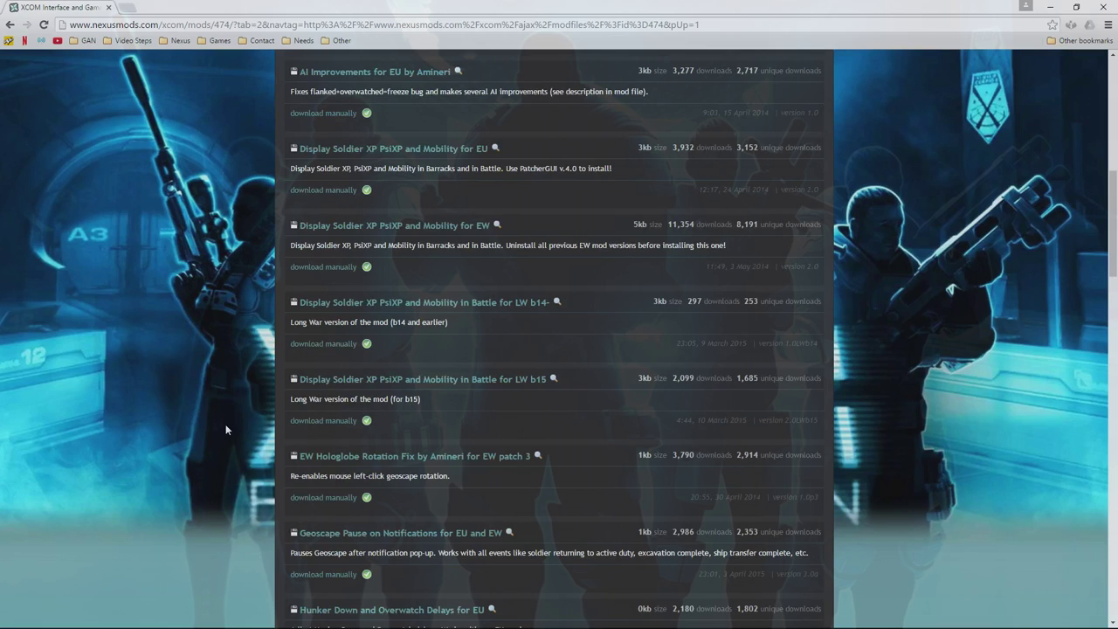
pyautogui.scroll(-2, 281, 425)
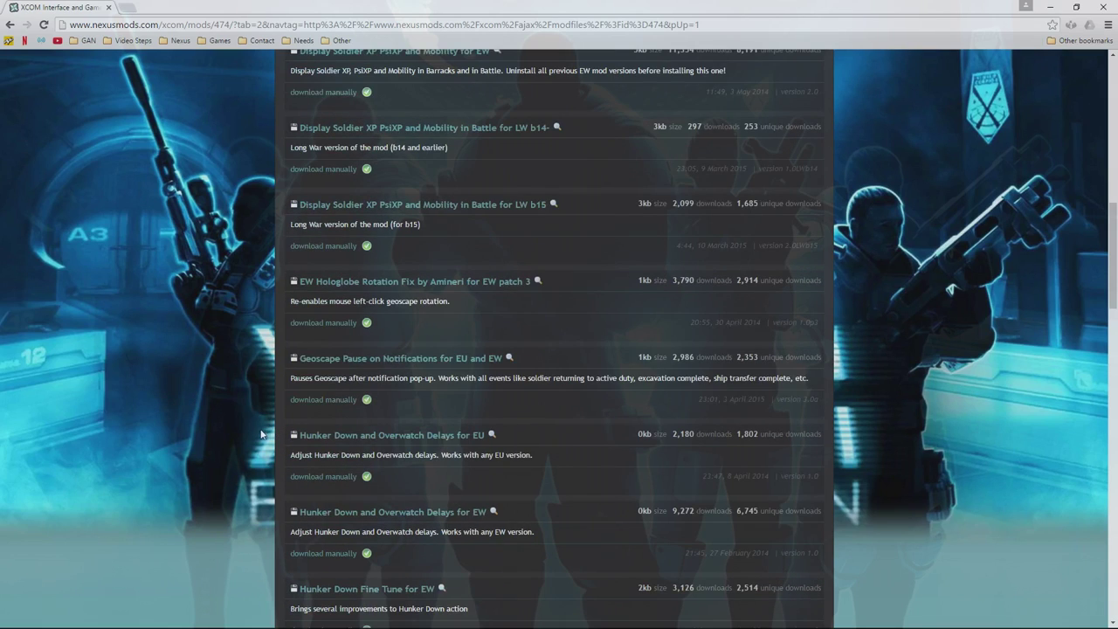
pyautogui.scroll(-7, 205, 434)
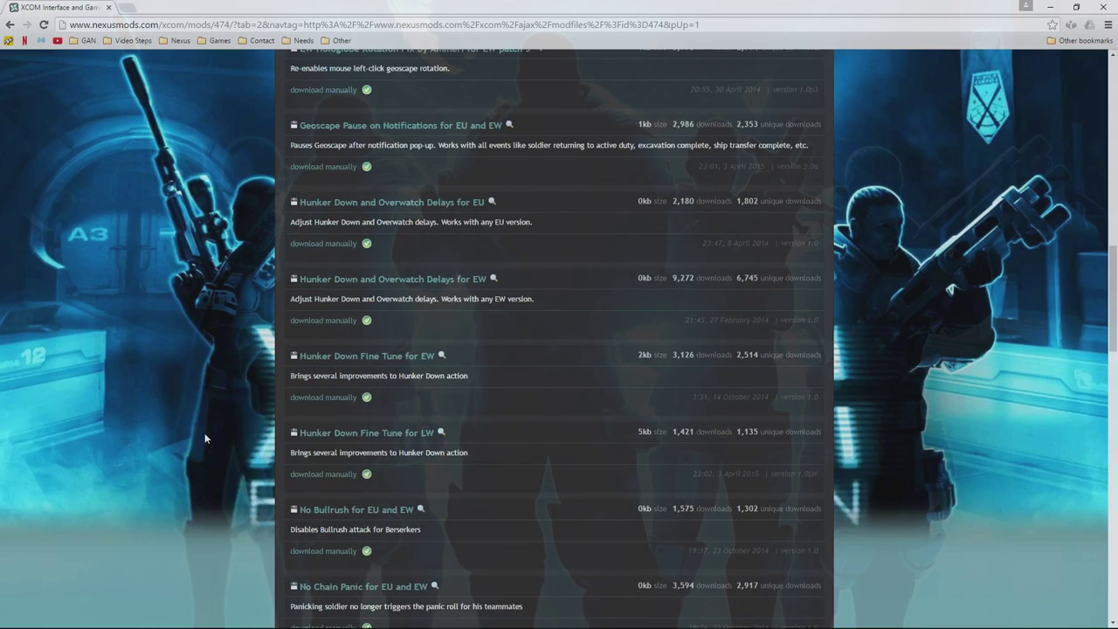
pyautogui.scroll(-3, 205, 437)
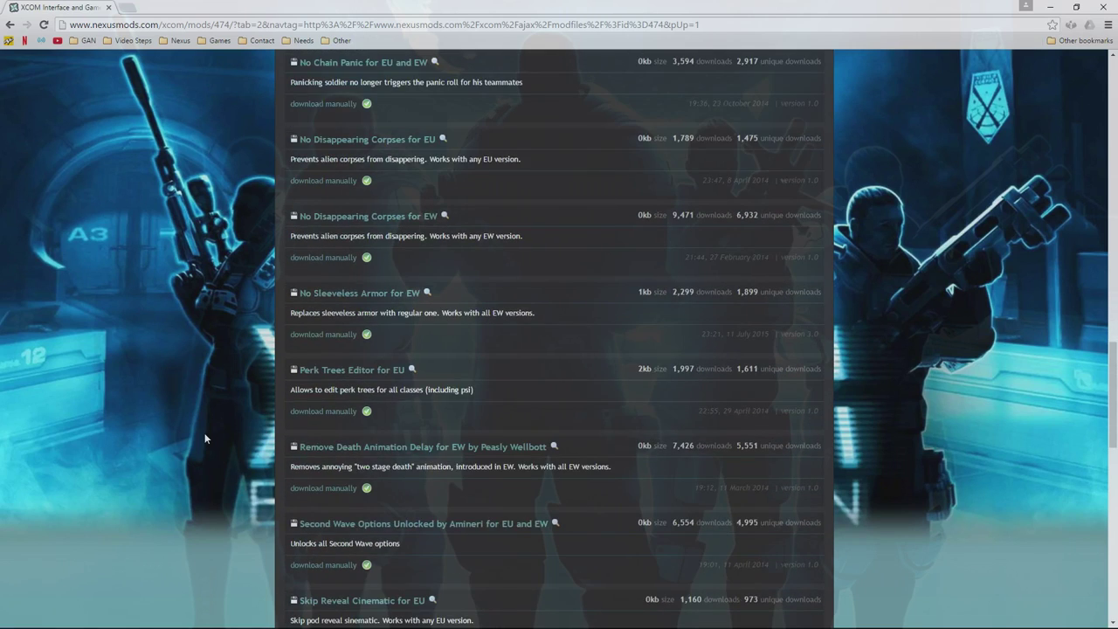
pyautogui.scroll(-1, 205, 438)
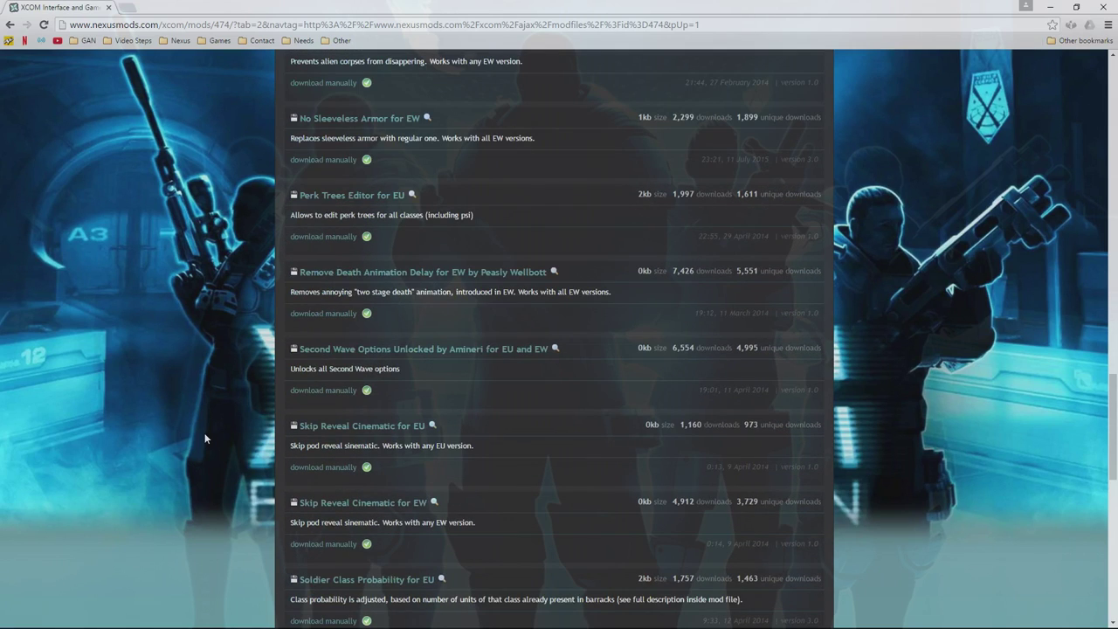
pyautogui.scroll(3, 205, 437)
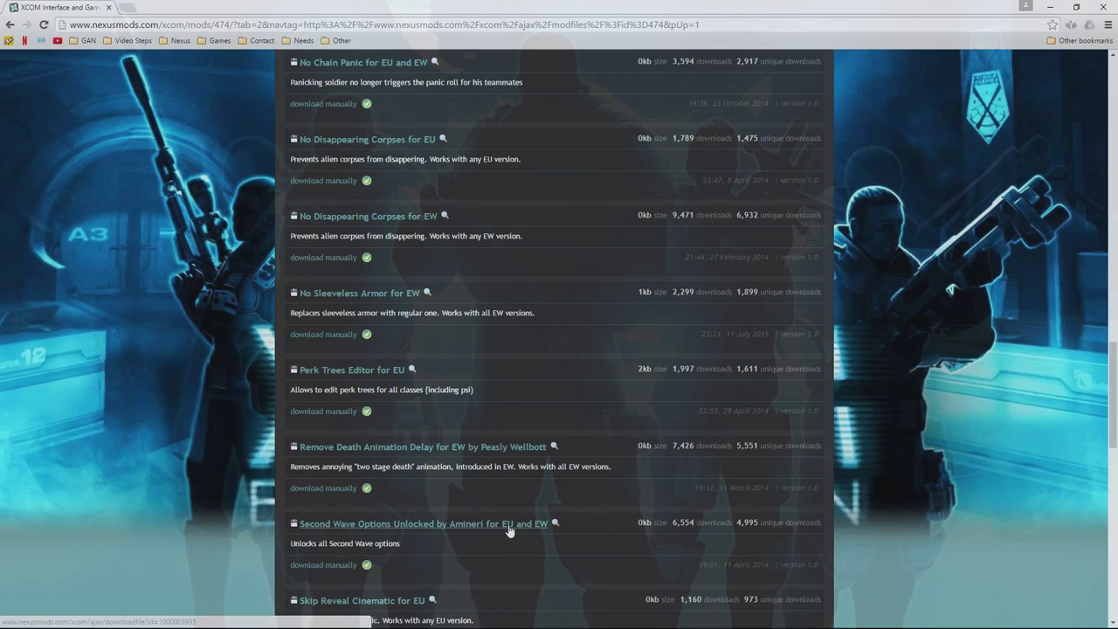
pyautogui.scroll(5, 454, 508)
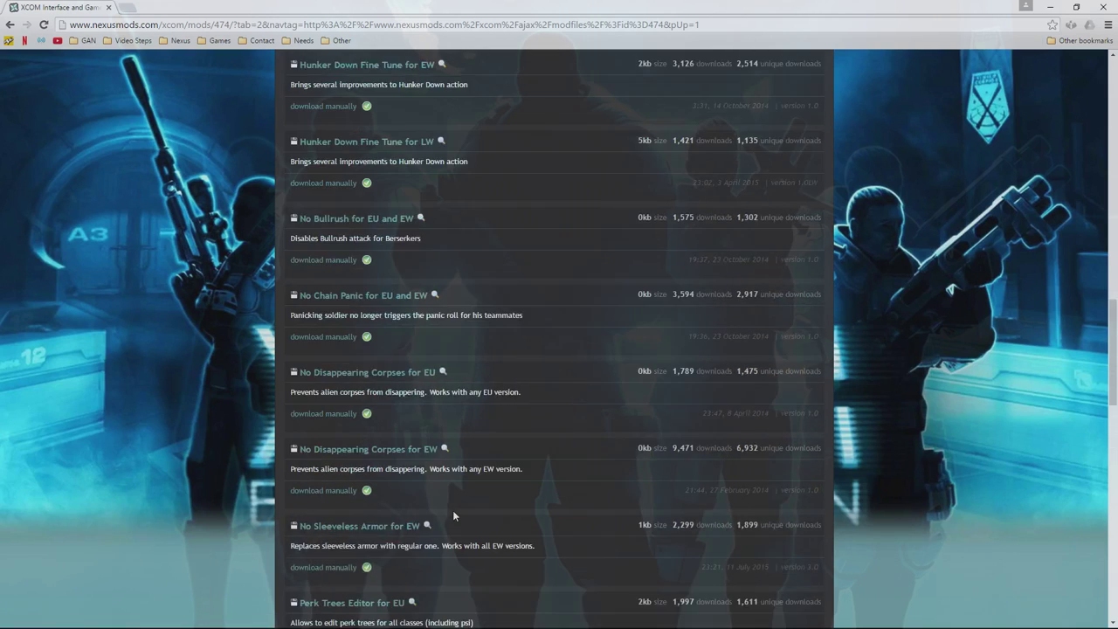
pyautogui.scroll(10, 450, 513)
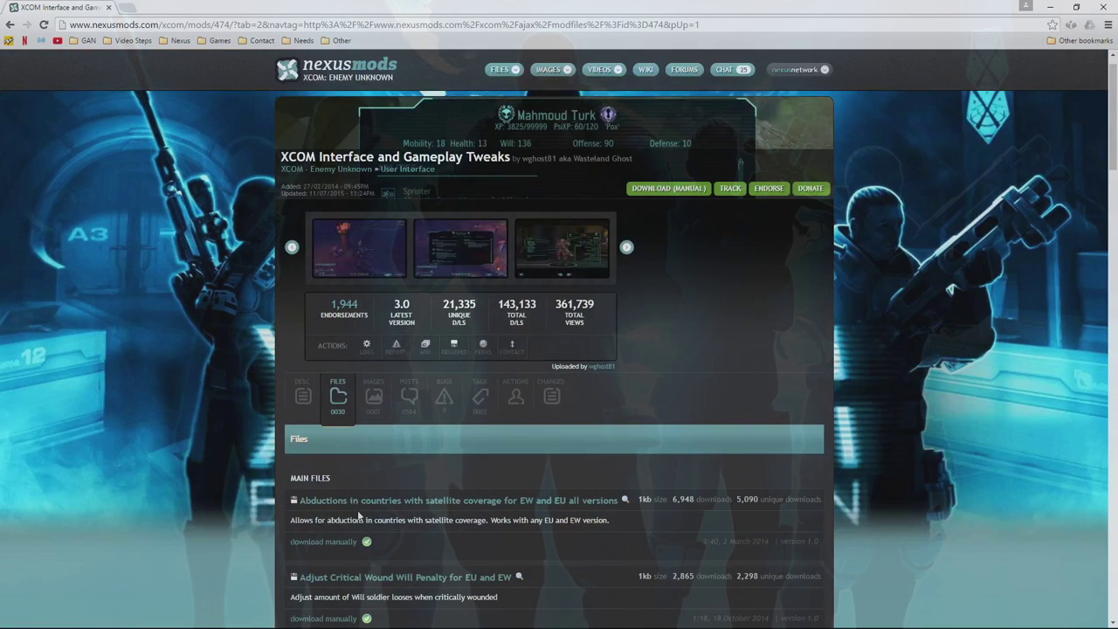
pyautogui.click(303, 395)
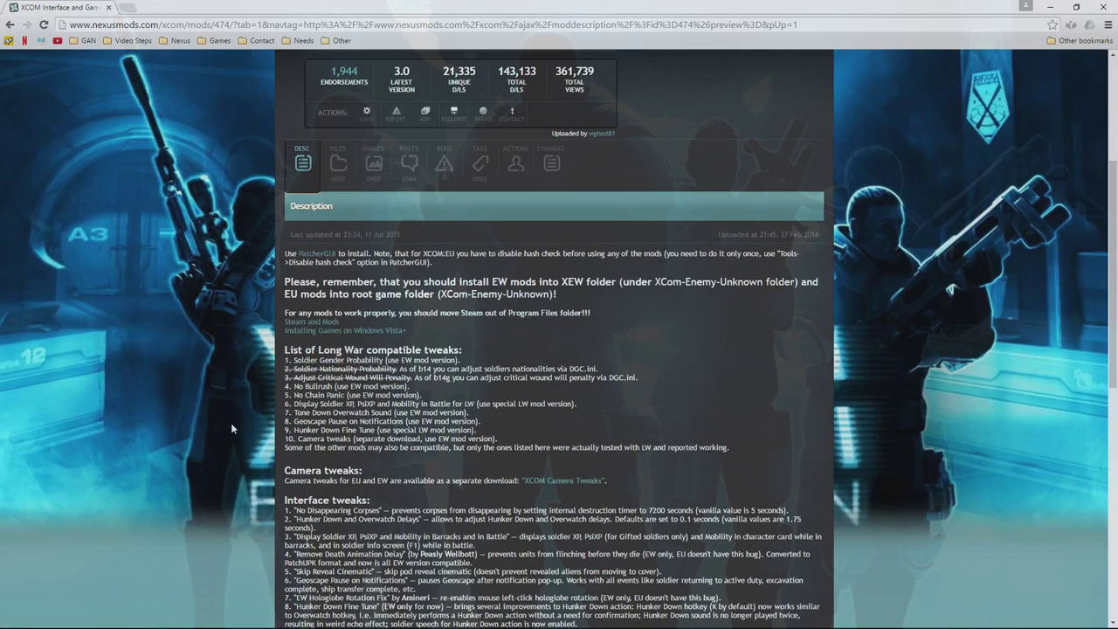
pyautogui.moveTo(284, 350); pyautogui.dragTo(752, 461)
# - Download the main file No Sleeveless Armor for EW and select NoSleevelessArmor.txt in the downloaded archive
pyautogui.click(339, 163)
pyautogui.scroll(-10, 374, 479)
pyautogui.scroll(-4, 172, 440)
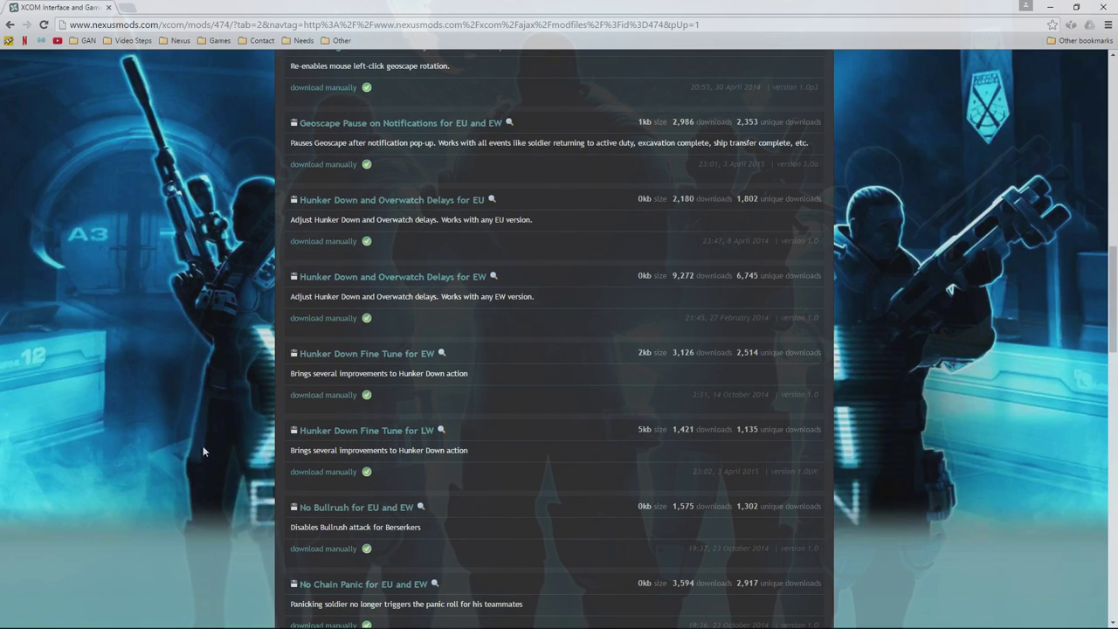
pyautogui.scroll(-3, 243, 457)
pyautogui.scroll(-4, 244, 460)
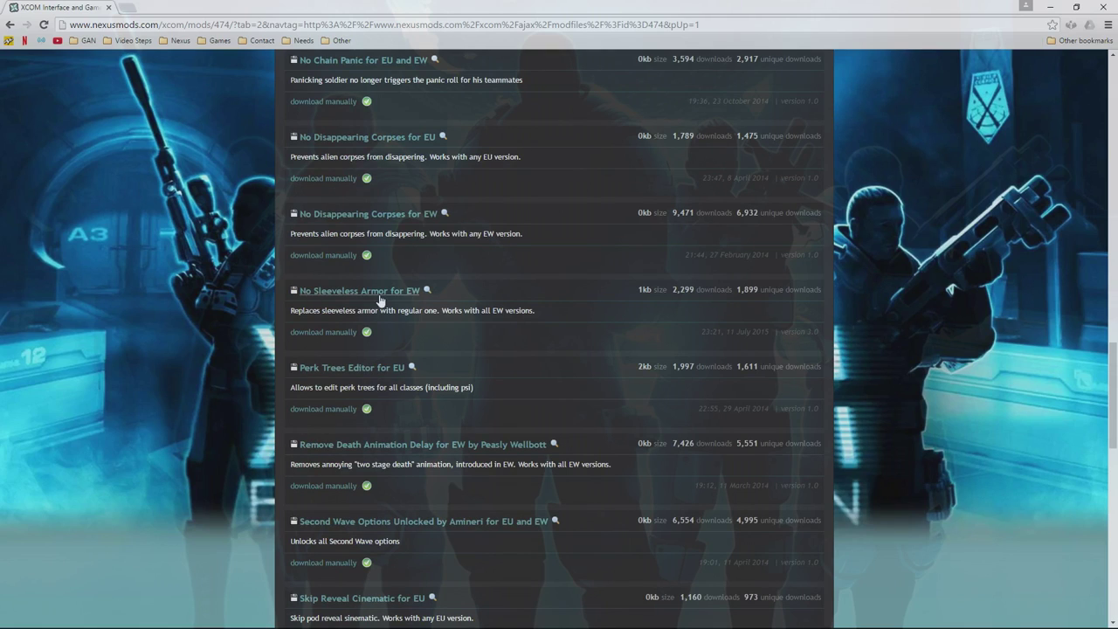
pyautogui.click(345, 337)
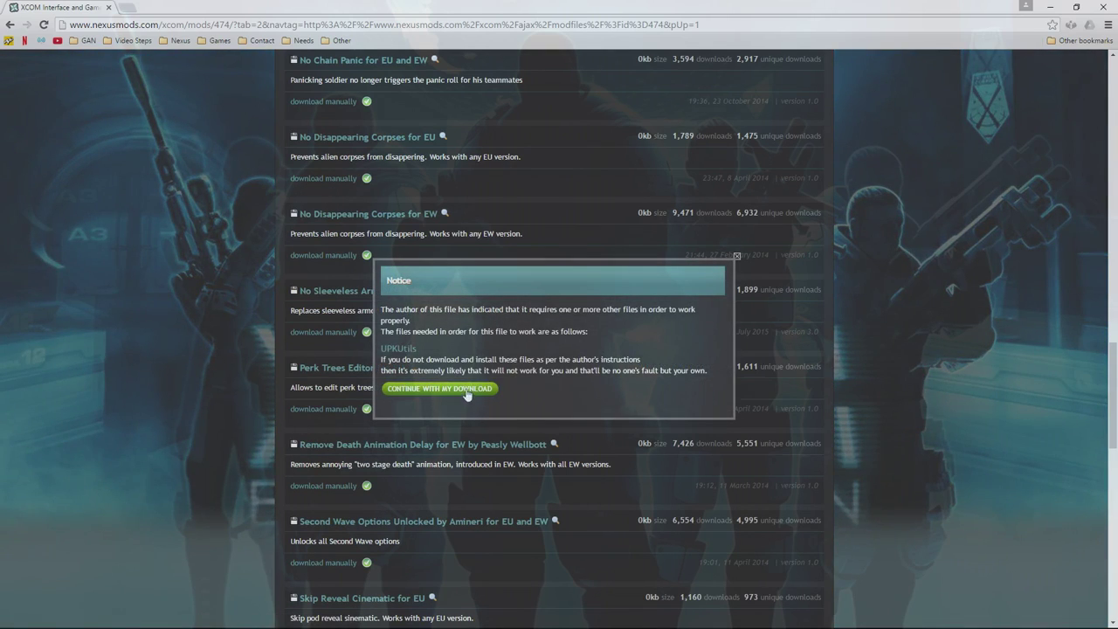
pyautogui.click(468, 393)
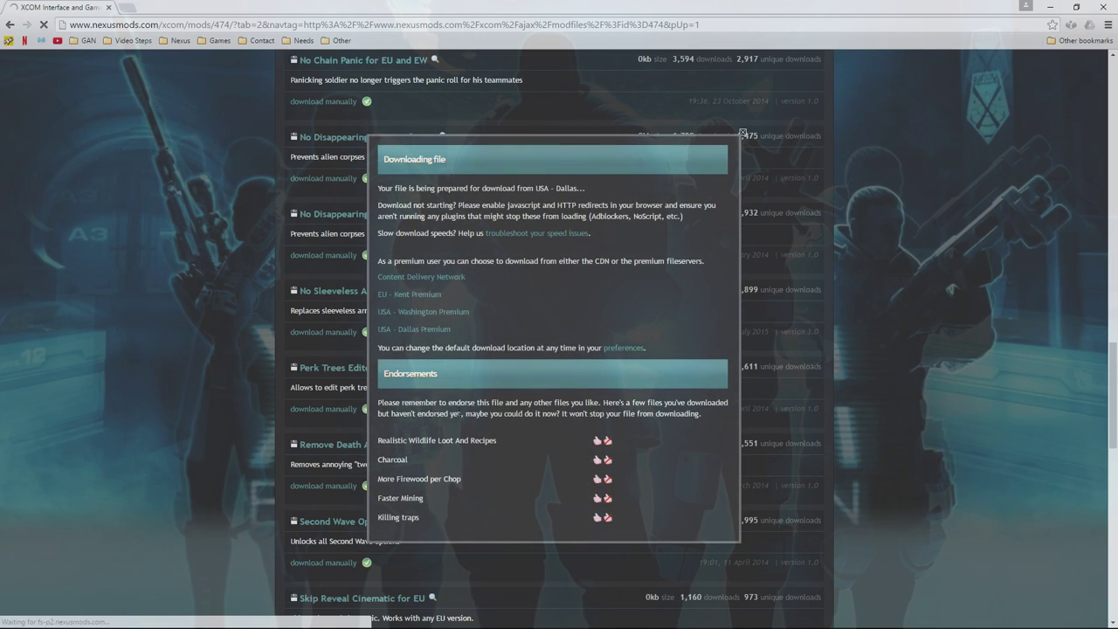
pyautogui.click(61, 617)
pyautogui.click(310, 212)
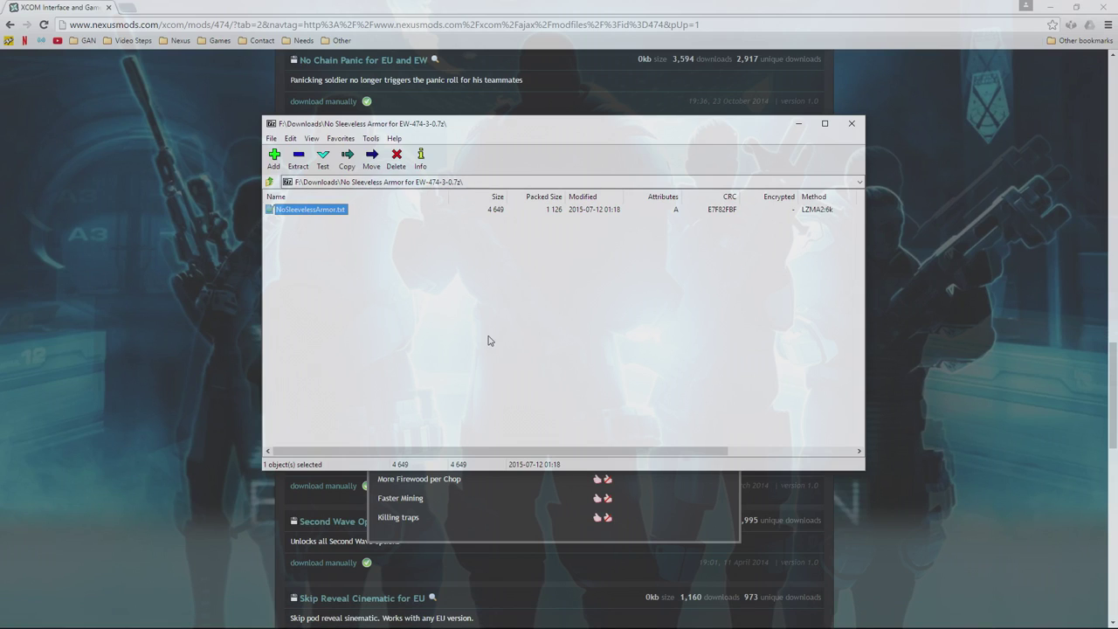
# - Extract NoSleevelessArmor.txt from the archive into F:\Games\Game Utilities\XCOM\mods
pyautogui.click(305, 267)
pyautogui.click(299, 161)
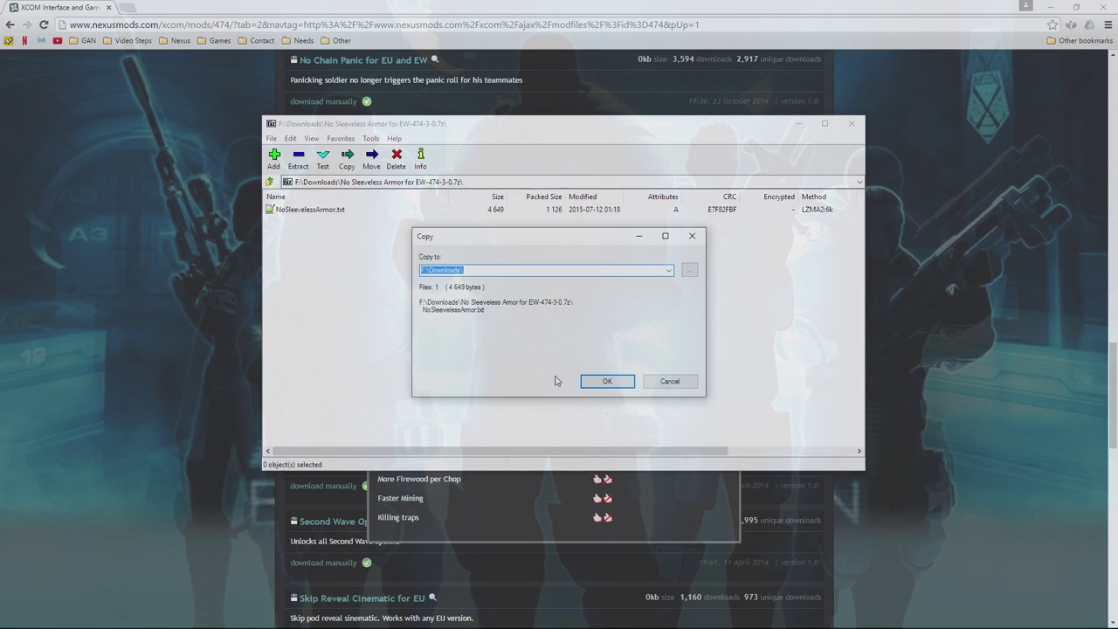
pyautogui.click(687, 272)
pyautogui.moveTo(642, 349); pyautogui.dragTo(639, 366)
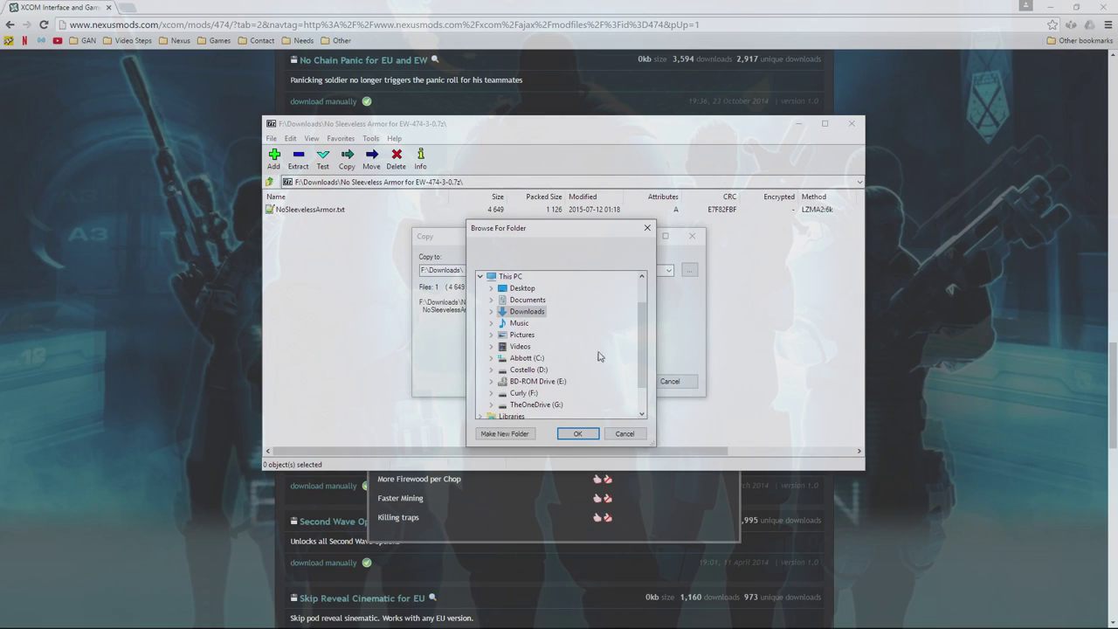
pyautogui.doubleClick(522, 393)
pyautogui.doubleClick(531, 324)
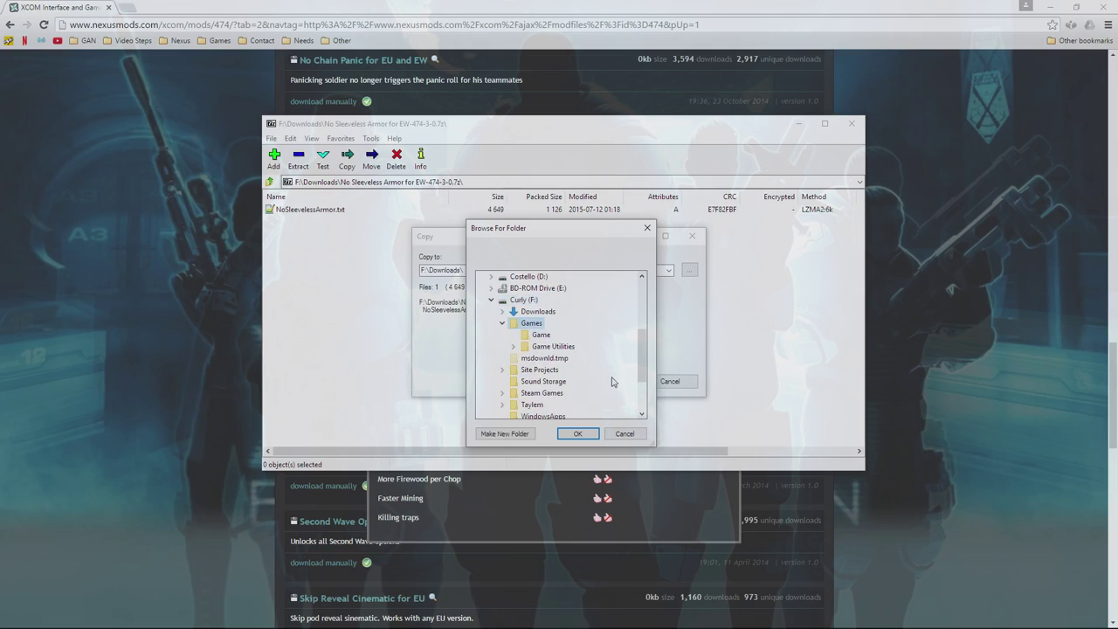
pyautogui.doubleClick(545, 348)
pyautogui.doubleClick(551, 405)
pyautogui.scroll(-2, 636, 375)
pyautogui.click(563, 358)
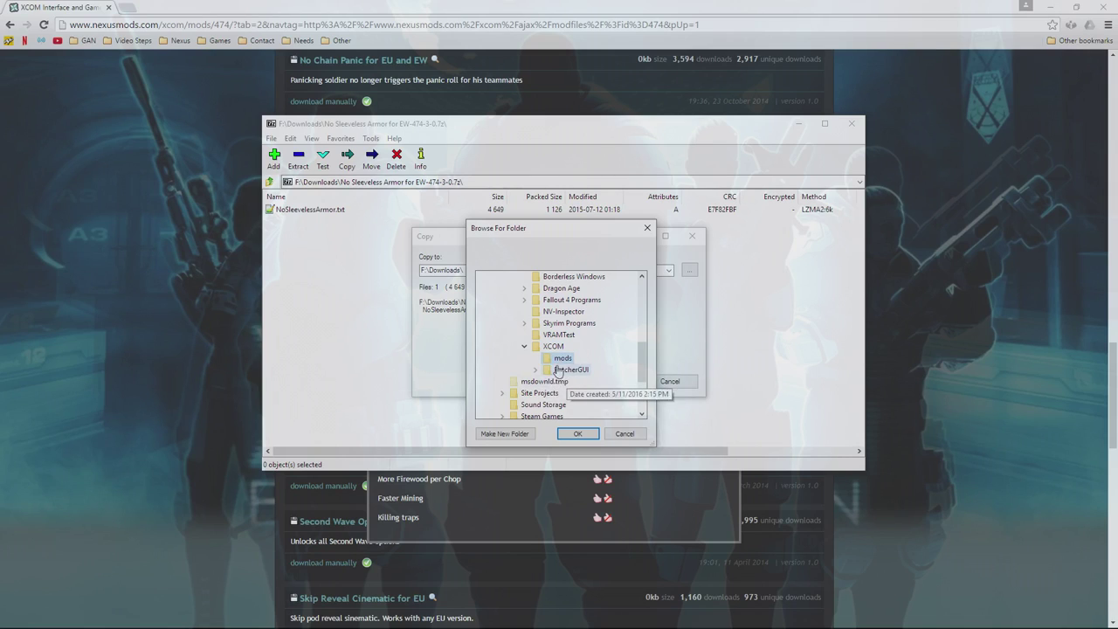
pyautogui.click(578, 435)
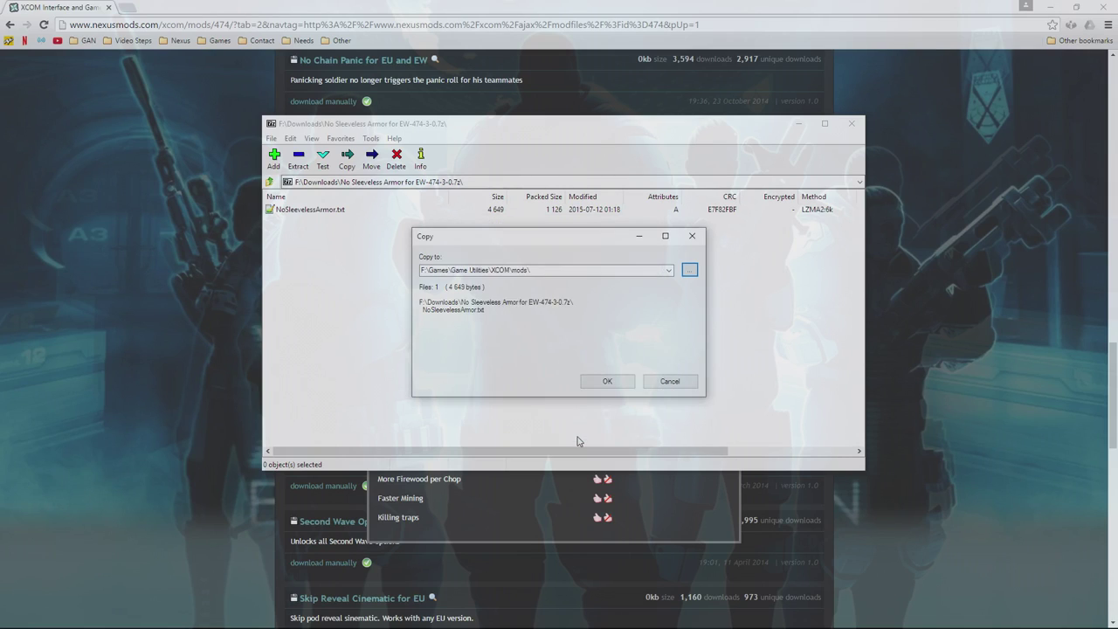
pyautogui.click(608, 382)
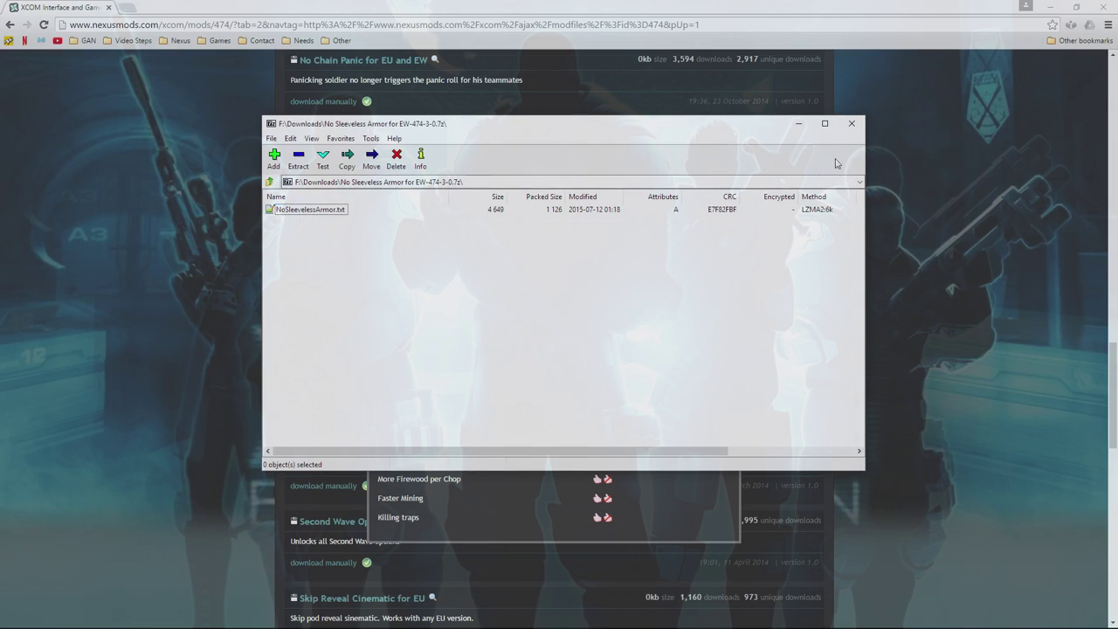
# - Close the archive and the download notice, and look back up the mod's file list
pyautogui.click(851, 125)
pyautogui.click(229, 285)
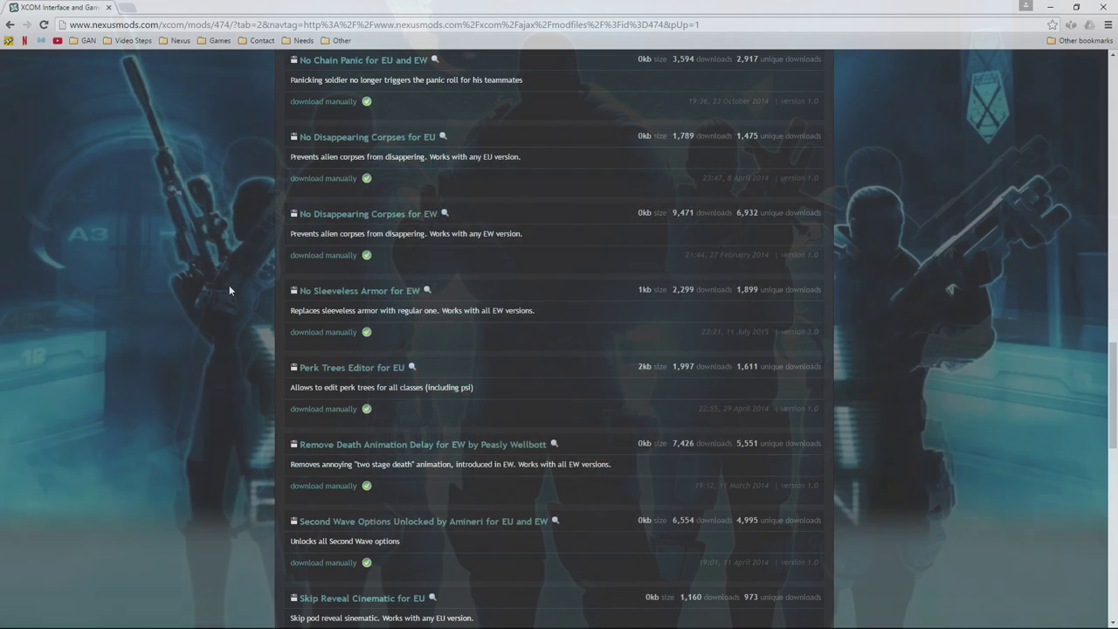
pyautogui.scroll(3, 266, 379)
pyautogui.scroll(15, 267, 379)
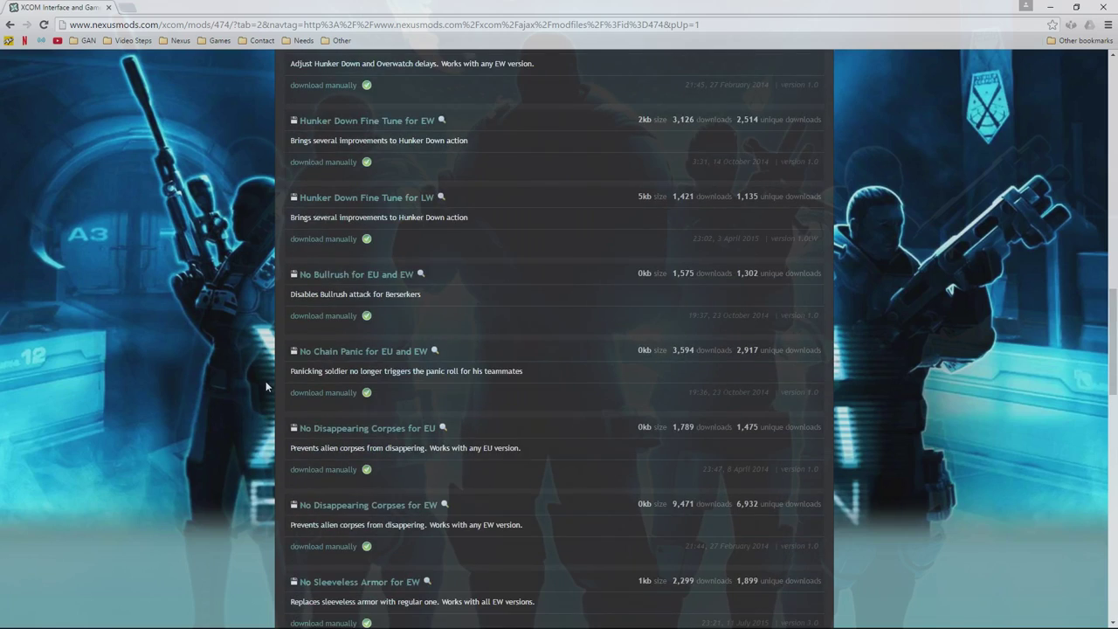
pyautogui.scroll(4, 1045, 116)
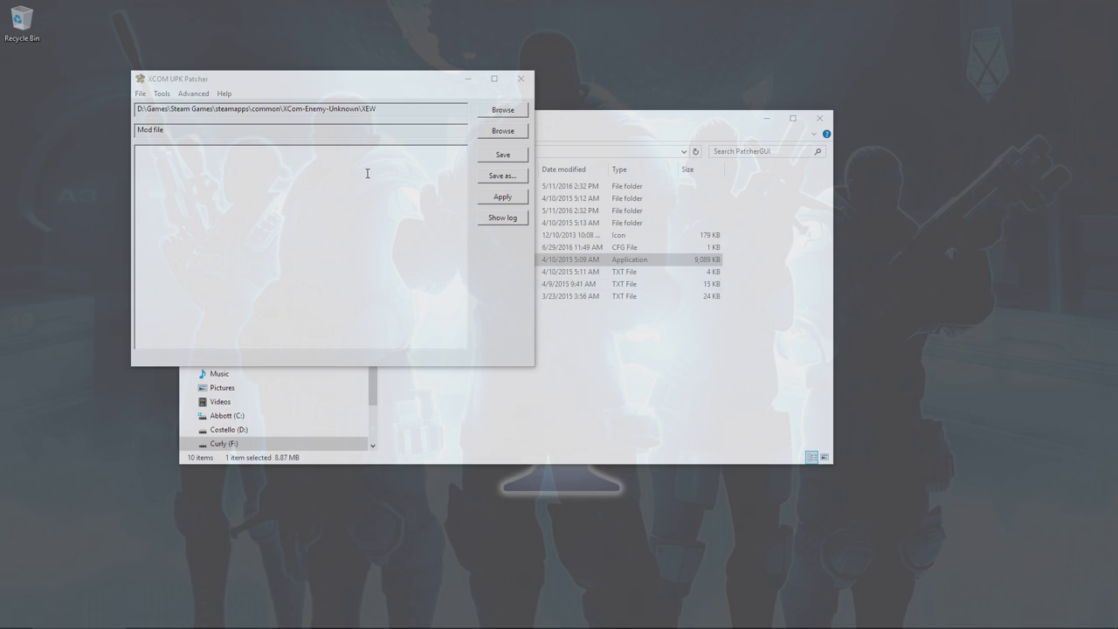
# - In XCOM UPK Patcher, load NoSleevelessArmor.txt from the XCOM\mods folder as the mod file
pyautogui.moveTo(389, 86)
pyautogui.mouseDown()
pyautogui.moveTo(429, 60)
pyautogui.moveTo(387, 89)
pyautogui.mouseUp()
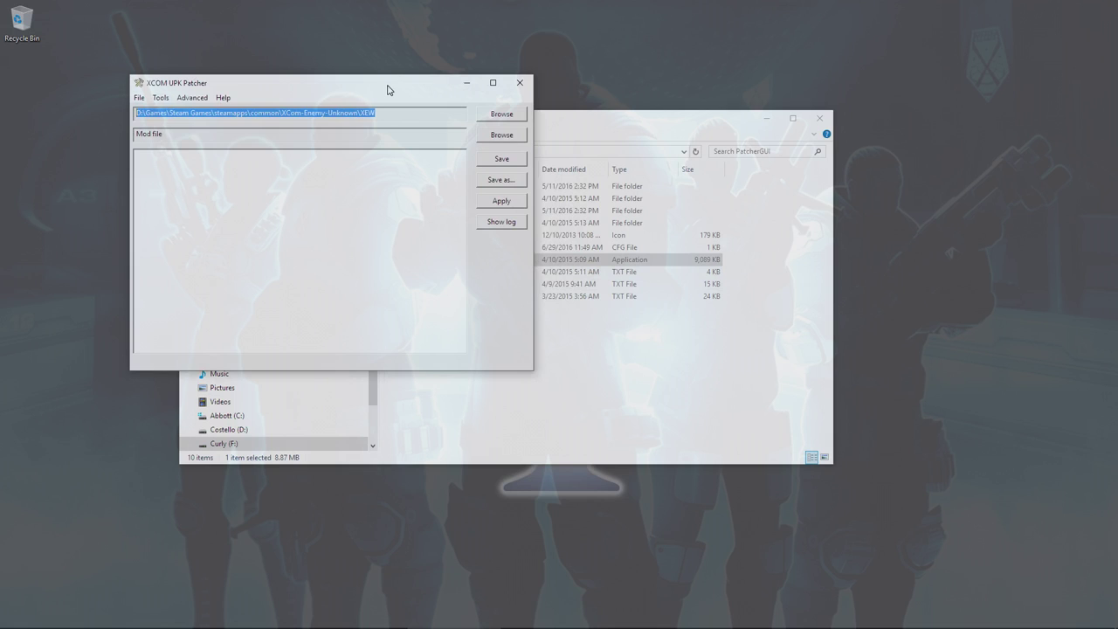
pyautogui.click(495, 140)
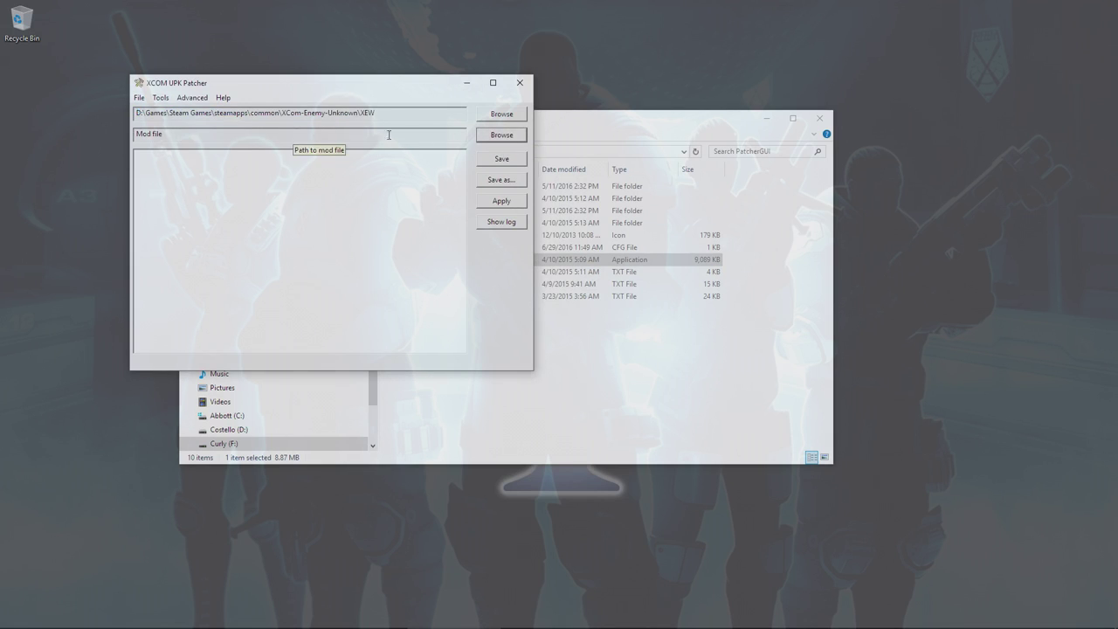
pyautogui.click(504, 138)
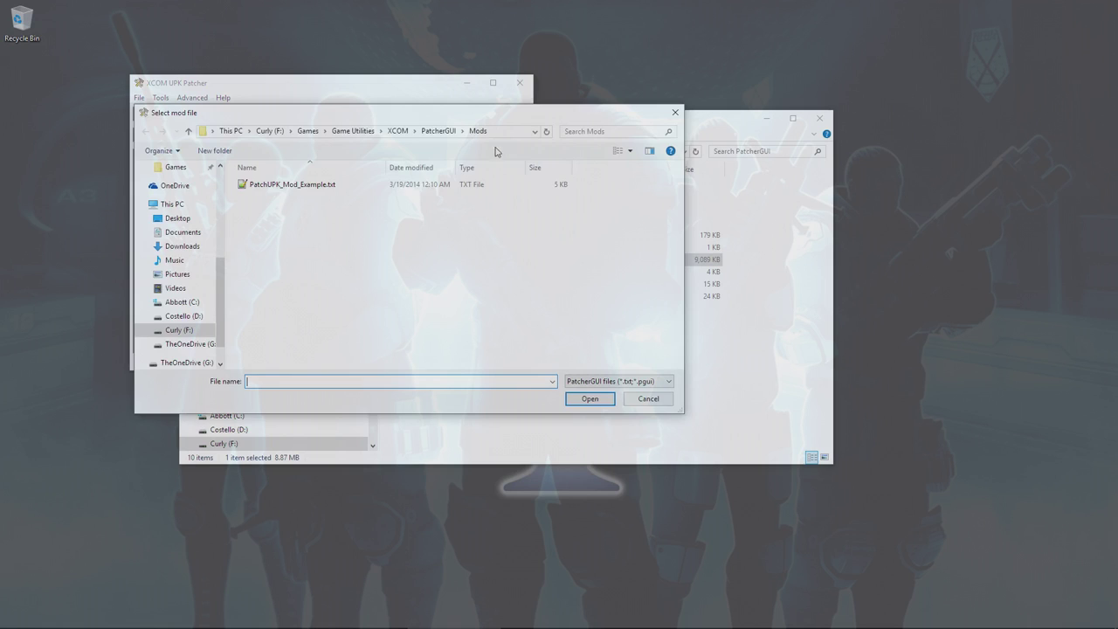
pyautogui.click(398, 131)
pyautogui.click(353, 131)
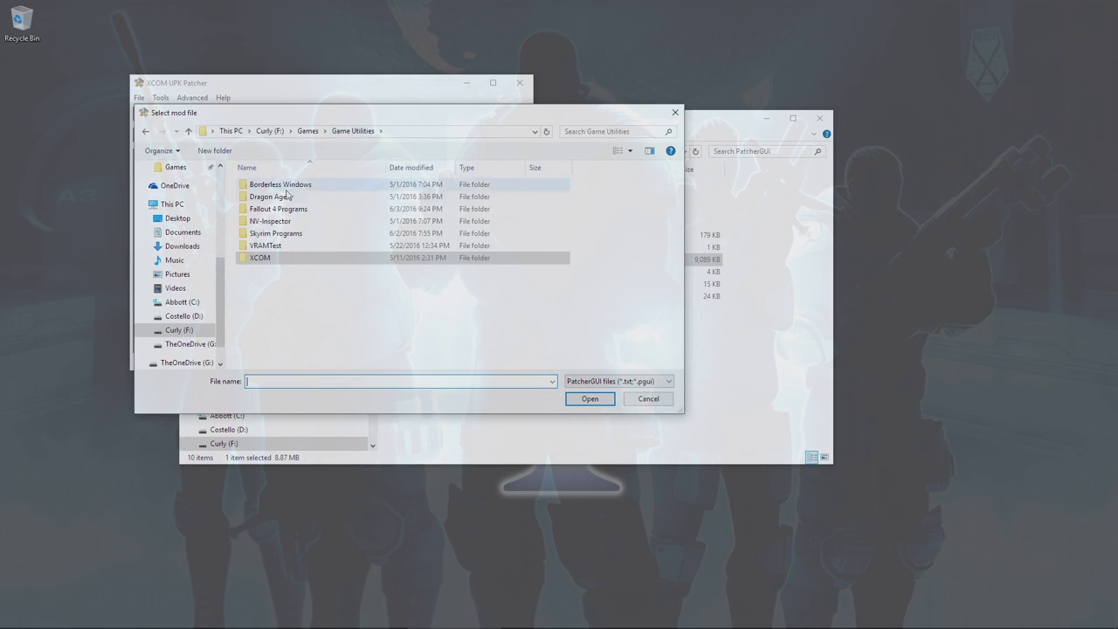
pyautogui.doubleClick(274, 258)
pyautogui.doubleClick(268, 186)
pyautogui.click(262, 187)
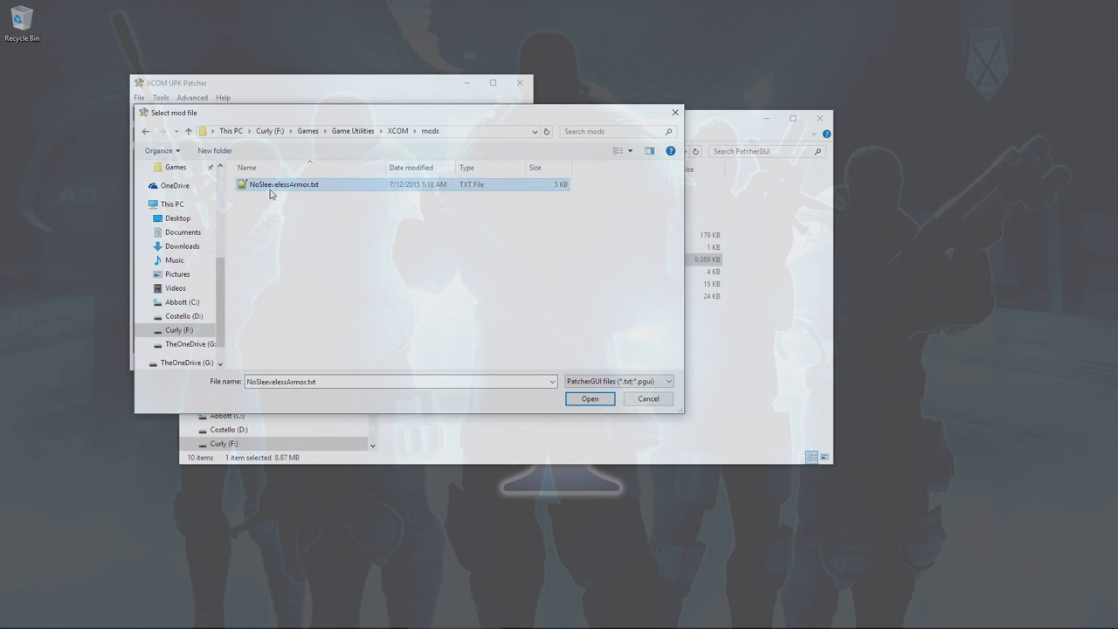
pyautogui.click(588, 402)
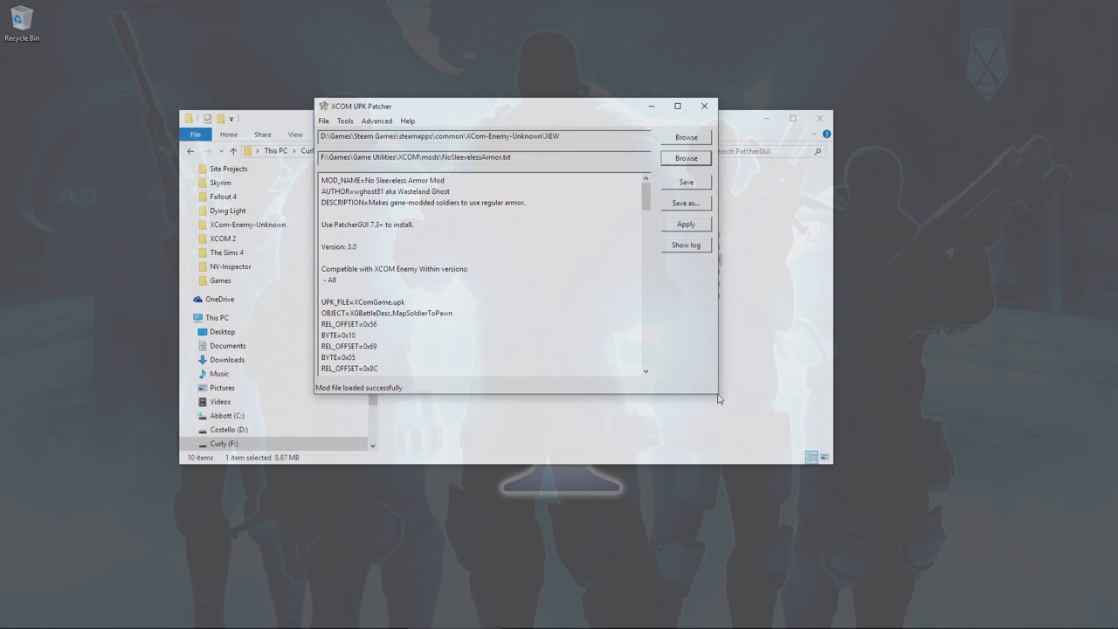
# - Enlarge the patcher window and review the loaded No Sleeveless Armor mod text
pyautogui.moveTo(718, 398); pyautogui.dragTo(867, 537)
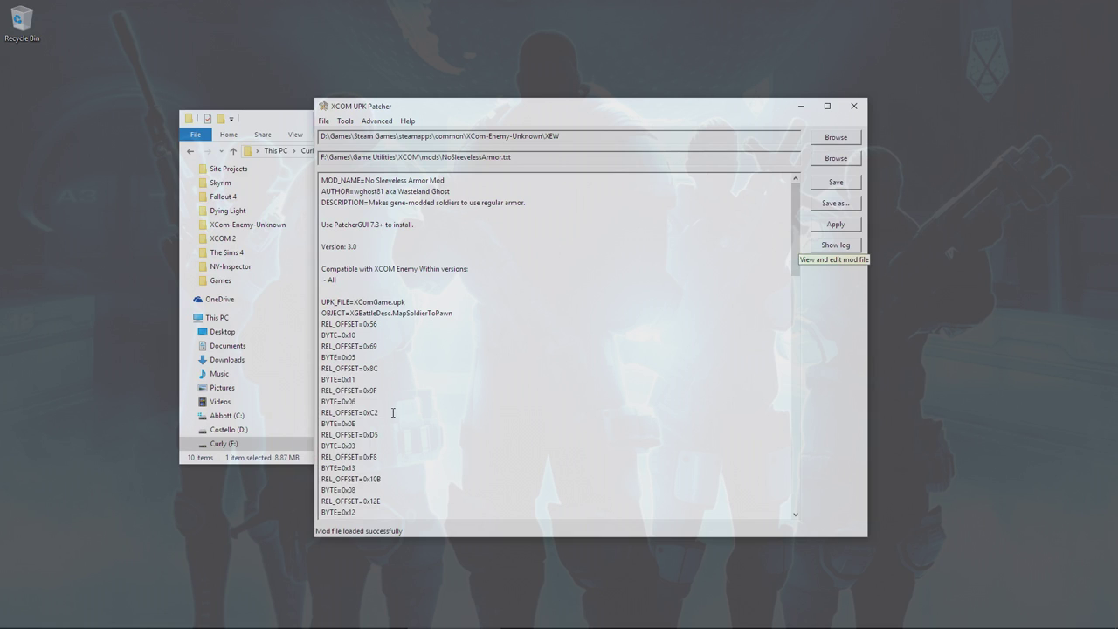
pyautogui.click(393, 445)
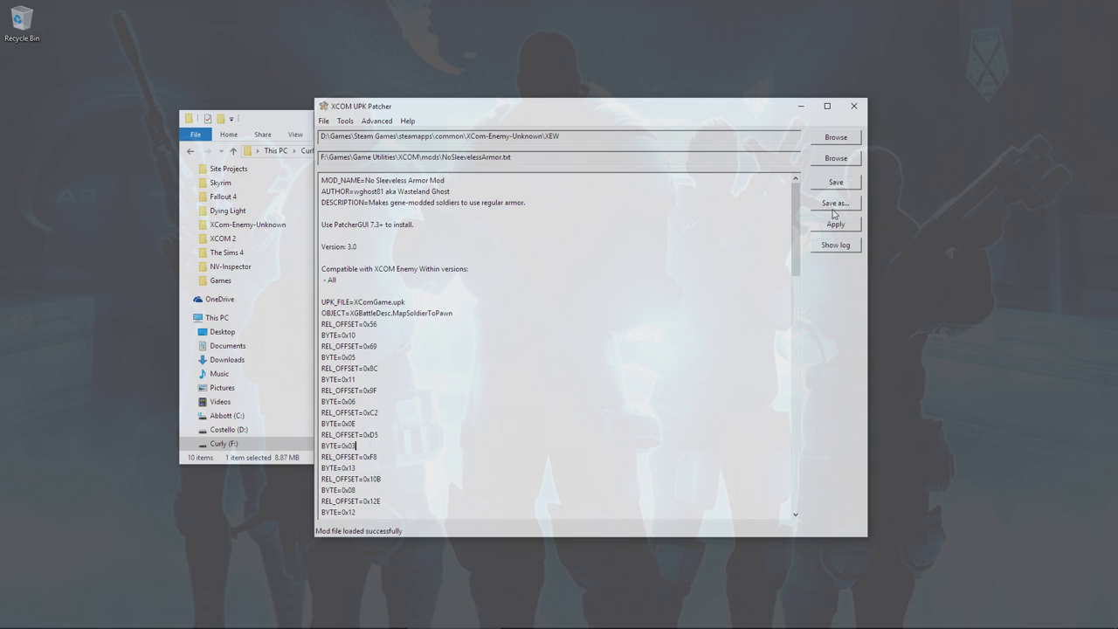
pyautogui.moveTo(797, 260); pyautogui.dragTo(661, 212)
pyautogui.moveTo(798, 238); pyautogui.dragTo(801, 203)
pyautogui.click(456, 224)
# - Apply the No Sleeveless Armor mod to the XEW game folder, acknowledge the result and close the patcher
pyautogui.click(835, 226)
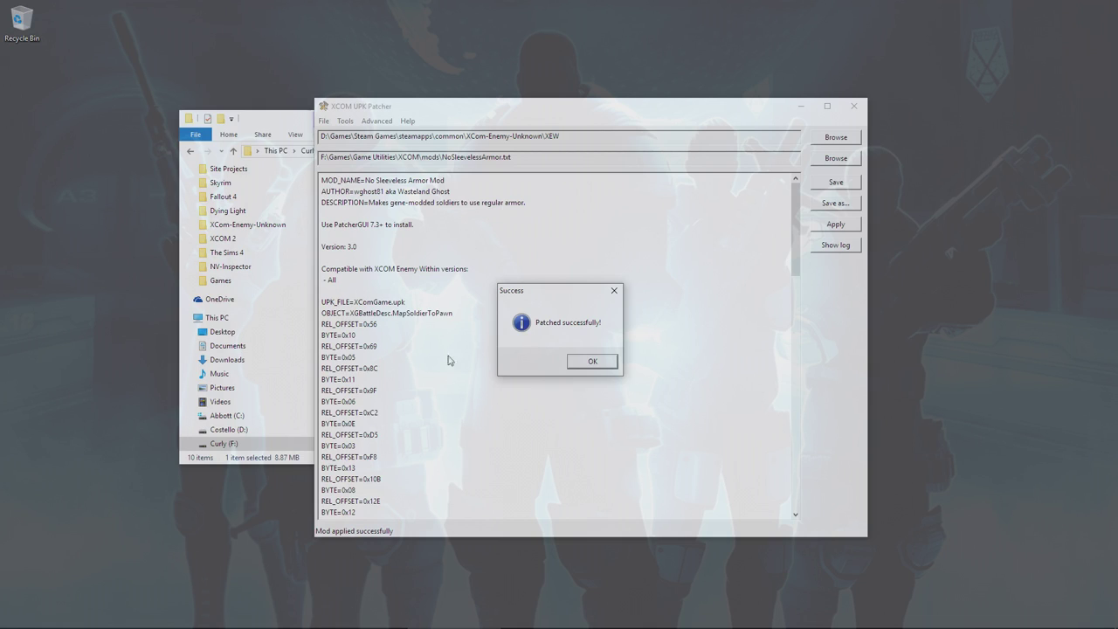
pyautogui.click(594, 362)
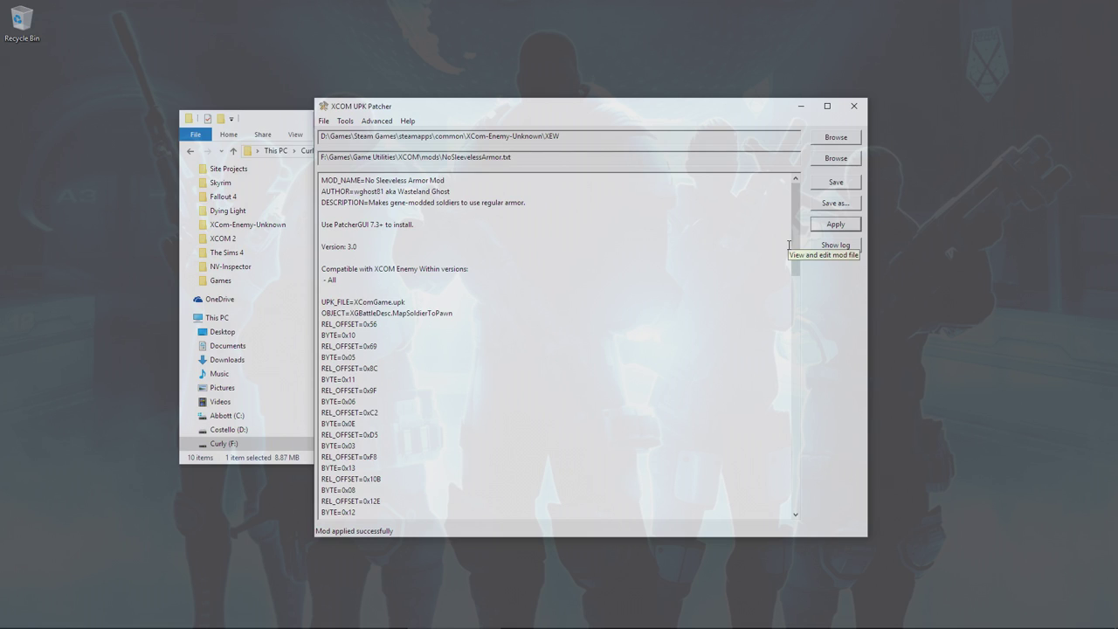
pyautogui.click(855, 107)
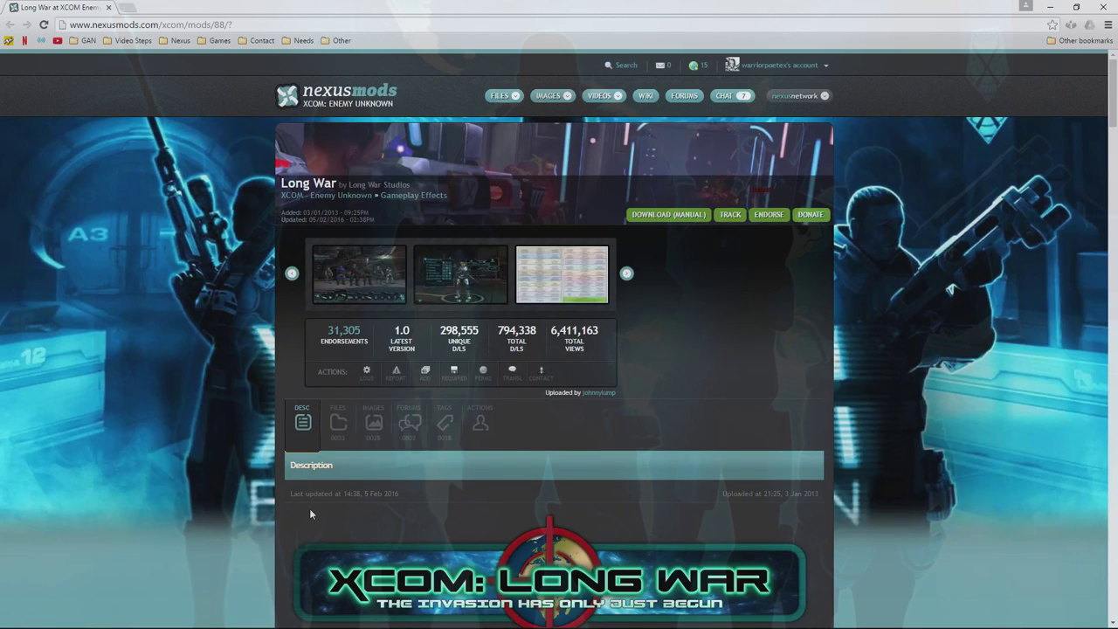
# - Browse the main and optional files of the Long War mod on Nexus Mods and return to its description
pyautogui.scroll(-4, 332, 520)
pyautogui.scroll(4, 362, 528)
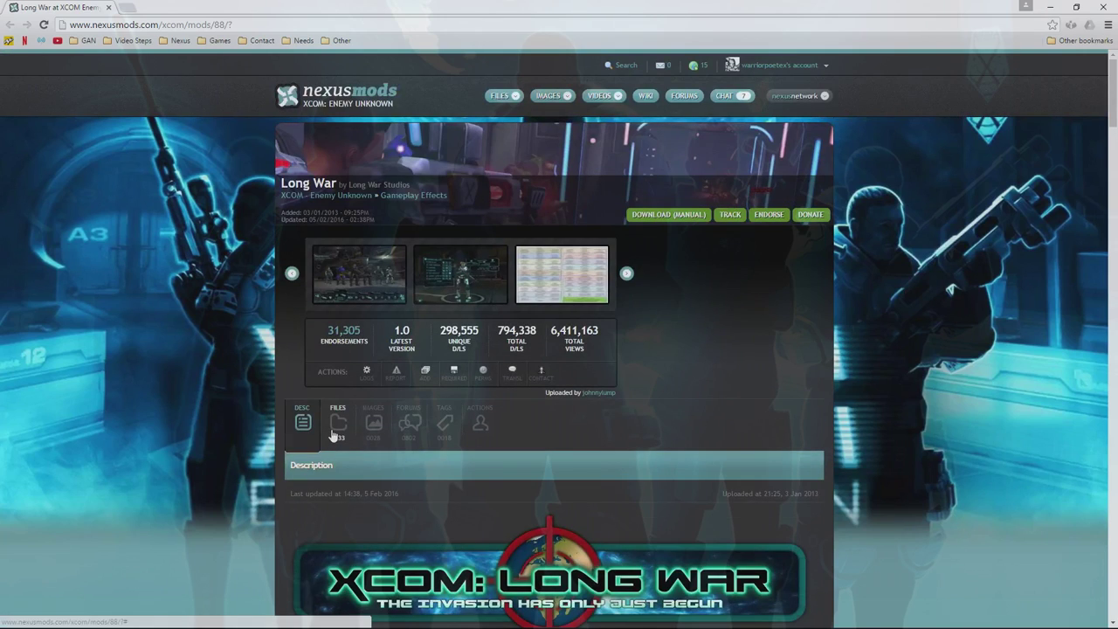
pyautogui.click(333, 428)
pyautogui.scroll(-3, 333, 454)
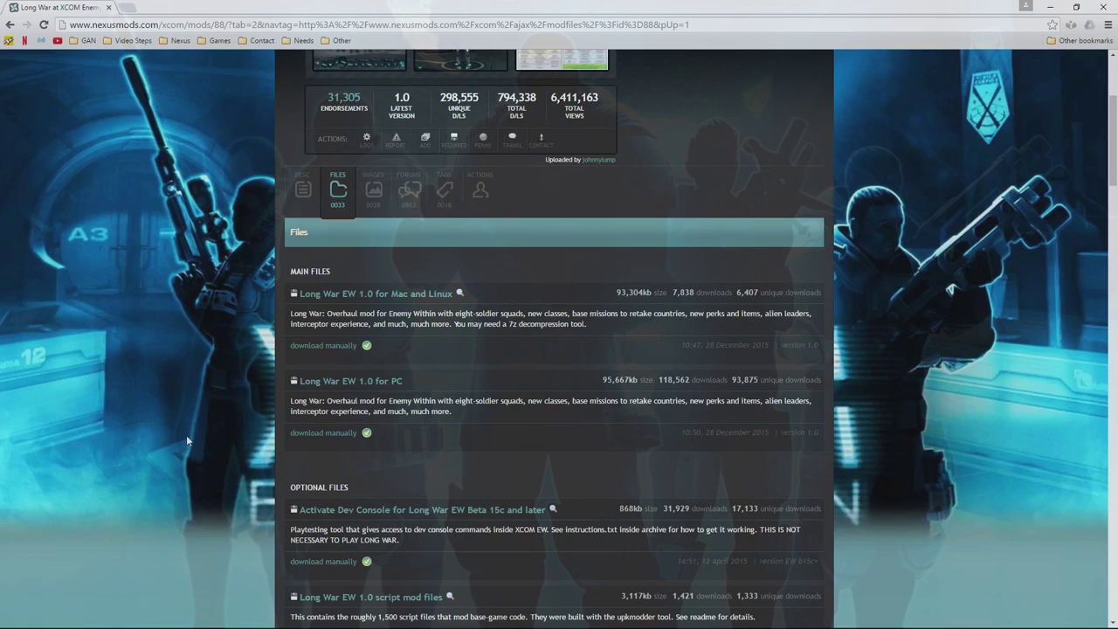
pyautogui.scroll(-2, 262, 489)
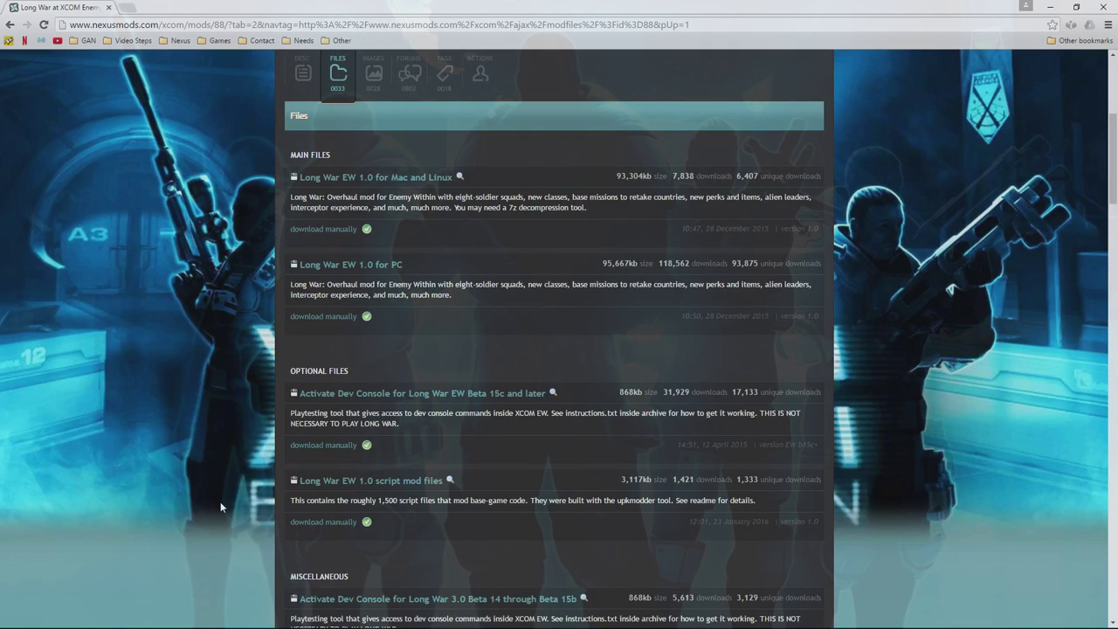
pyautogui.scroll(1, 218, 501)
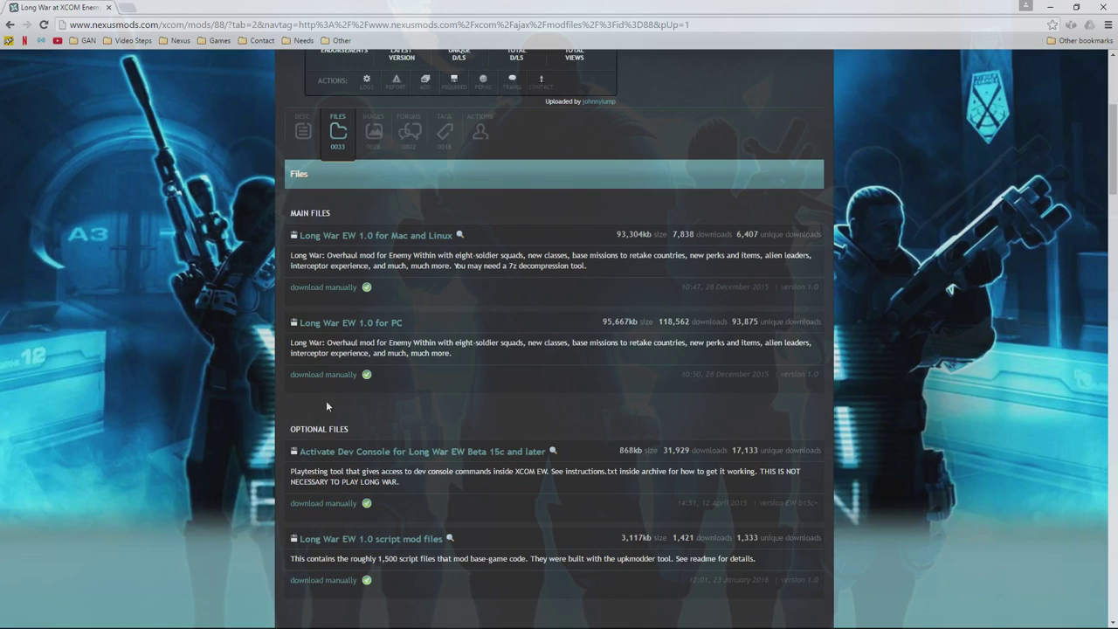
pyautogui.click(302, 131)
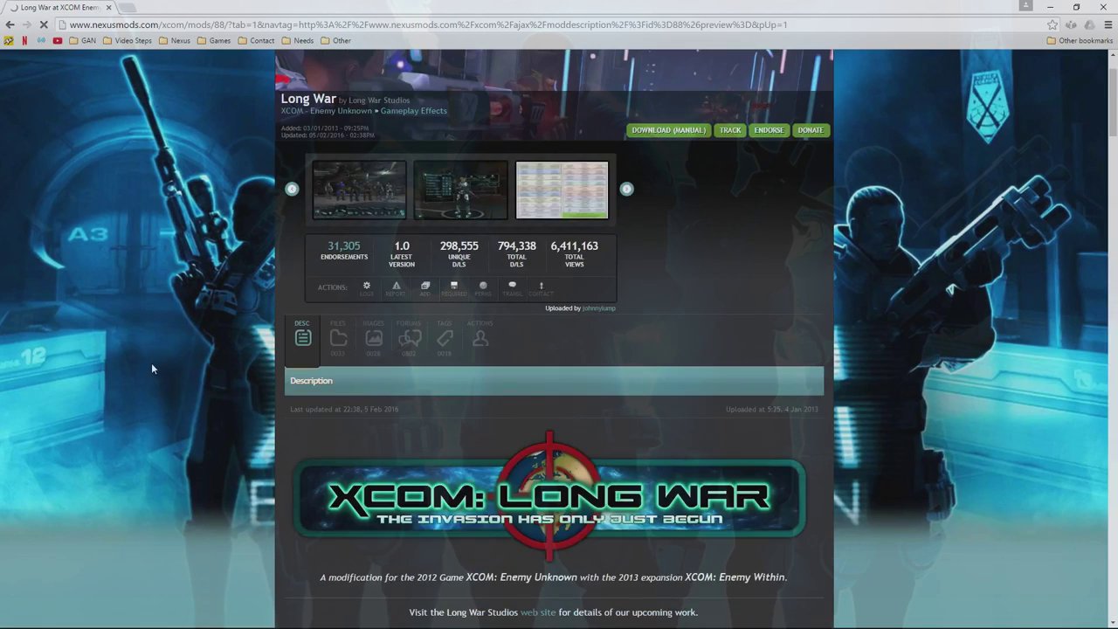
# - Check the contents of the Downloads folder in File Explorer and return to the Long War page
pyautogui.press('super')
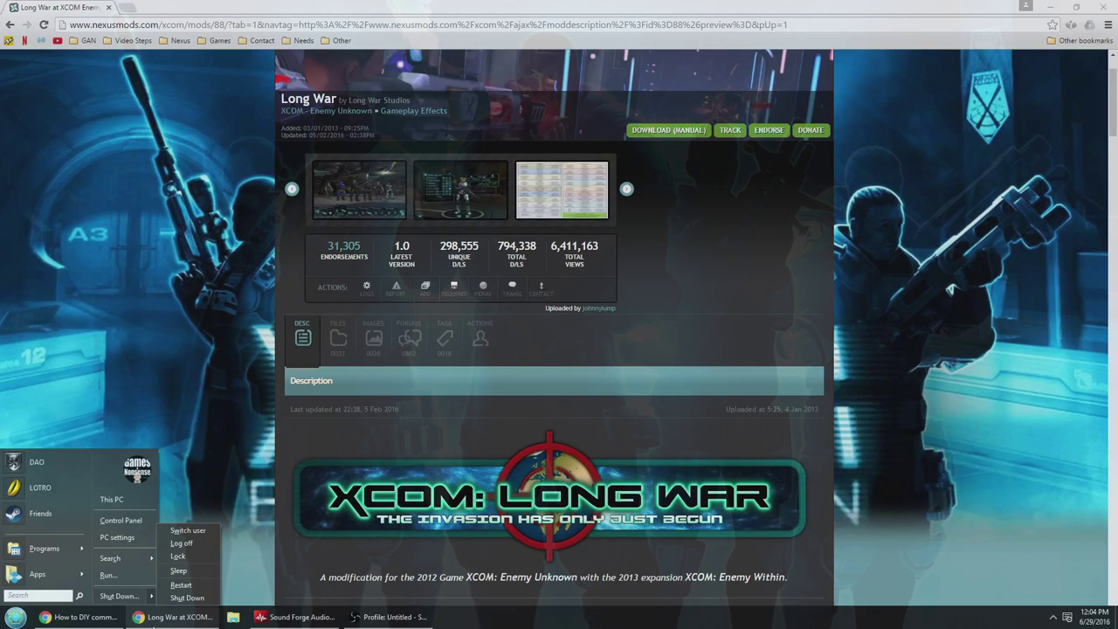
pyautogui.click(233, 616)
pyautogui.click(227, 201)
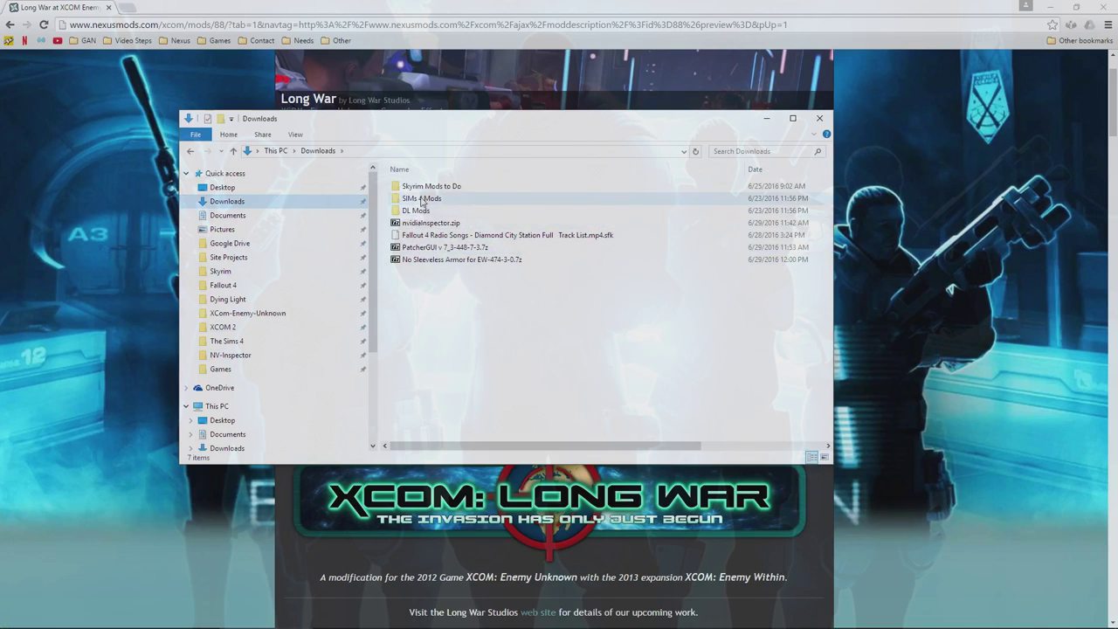
pyautogui.hotkey('alt', 'Tab')
# - Download the main file Long War EW 1.0 for PC, skipping the donation prompt, and dismiss the download notice
pyautogui.click(338, 339)
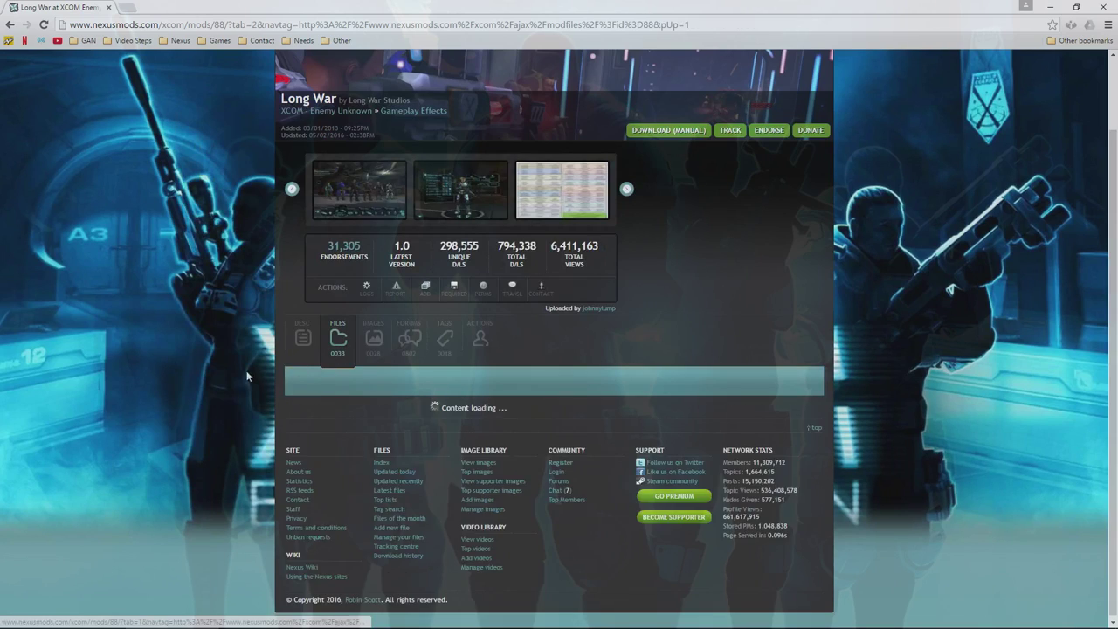
pyautogui.scroll(-1, 194, 475)
pyautogui.click(330, 467)
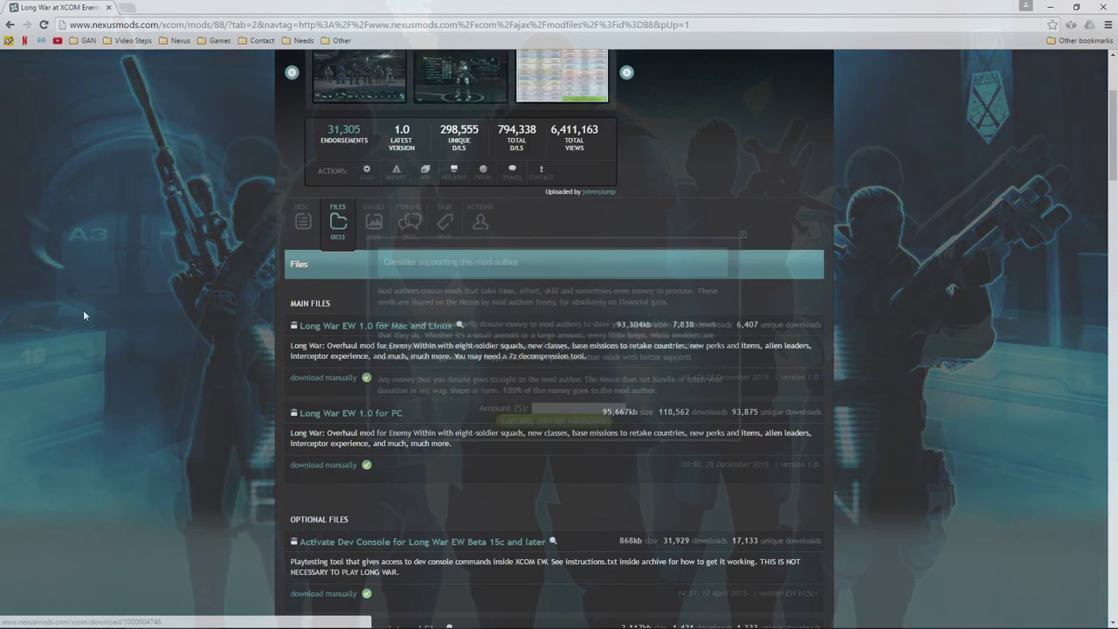
pyautogui.click(543, 423)
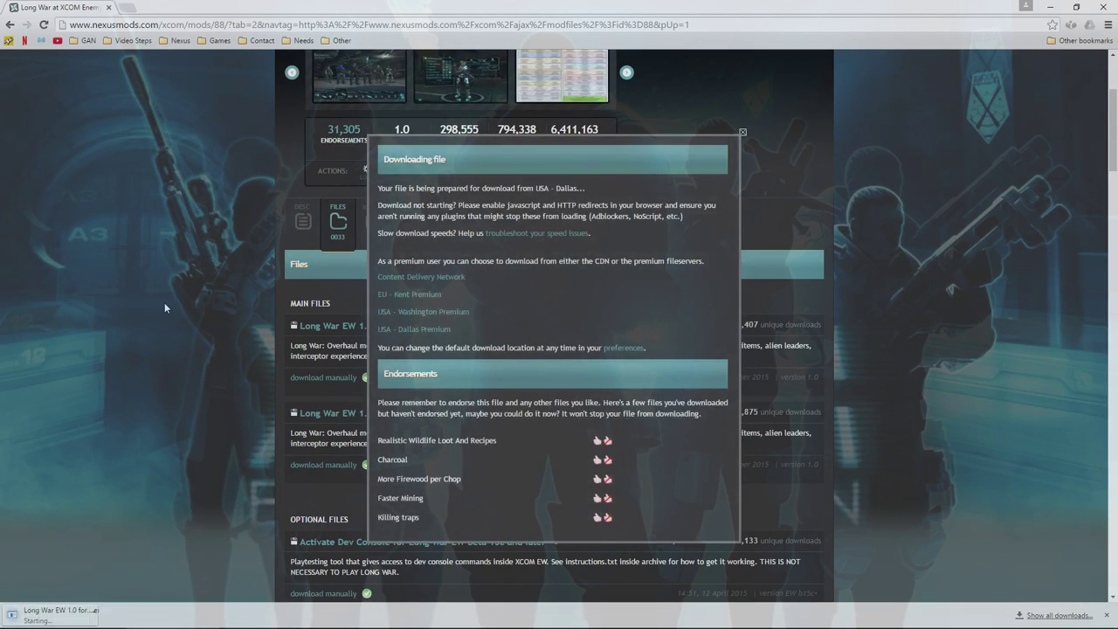
pyautogui.click(190, 385)
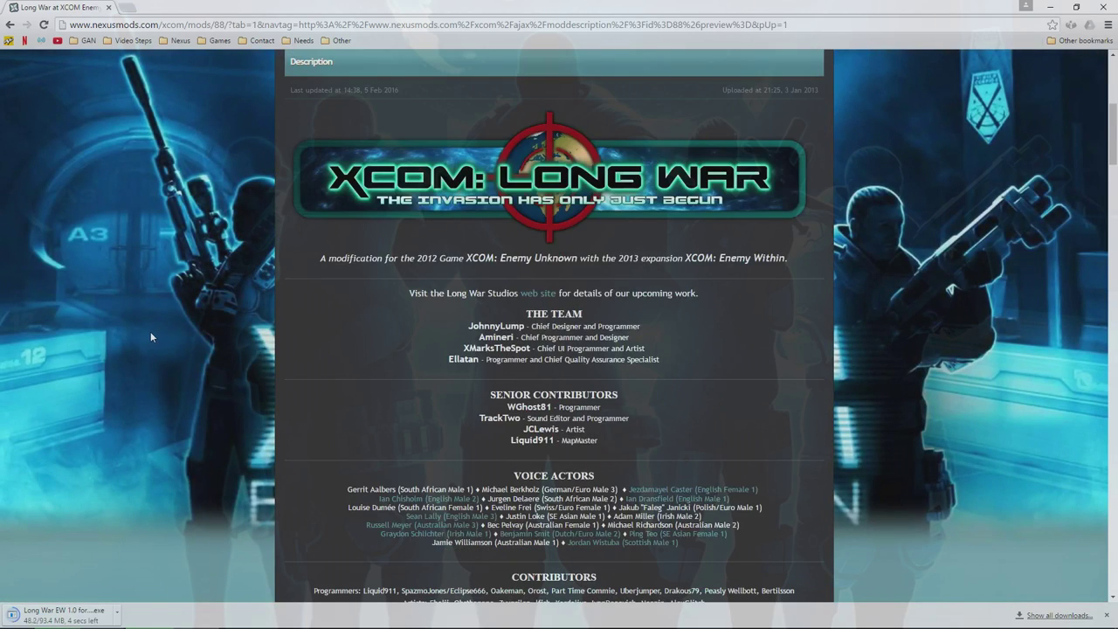
# - Read through the Long War description, covering the team, voice actors, contributors and praise sections
pyautogui.scroll(-2, 150, 331)
pyautogui.scroll(6, 151, 331)
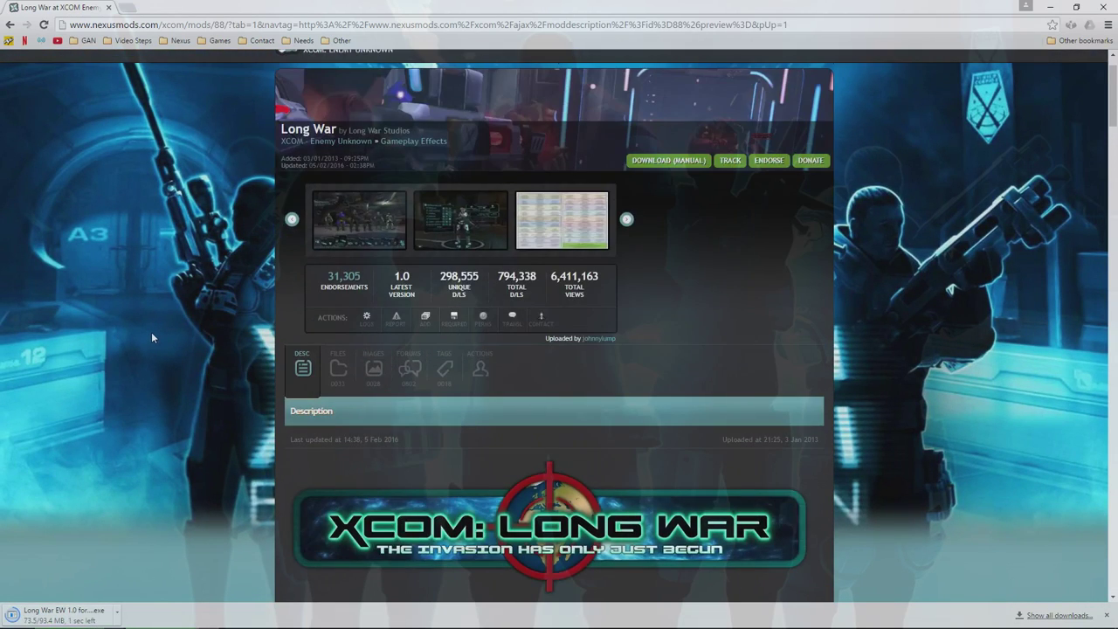
pyautogui.scroll(-3, 151, 332)
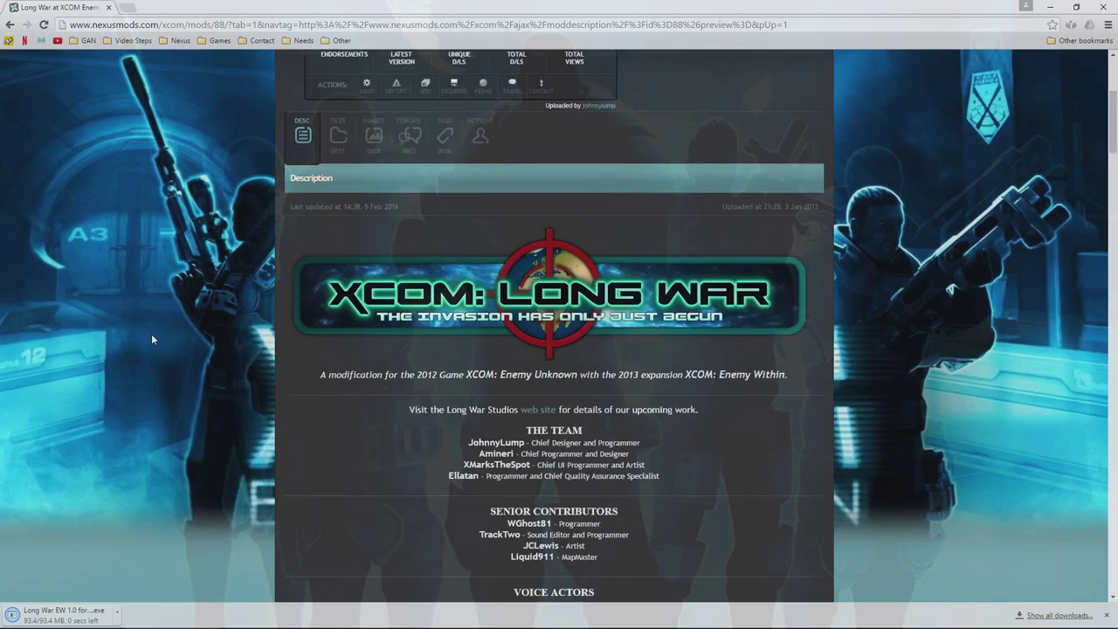
pyautogui.scroll(-3, 152, 338)
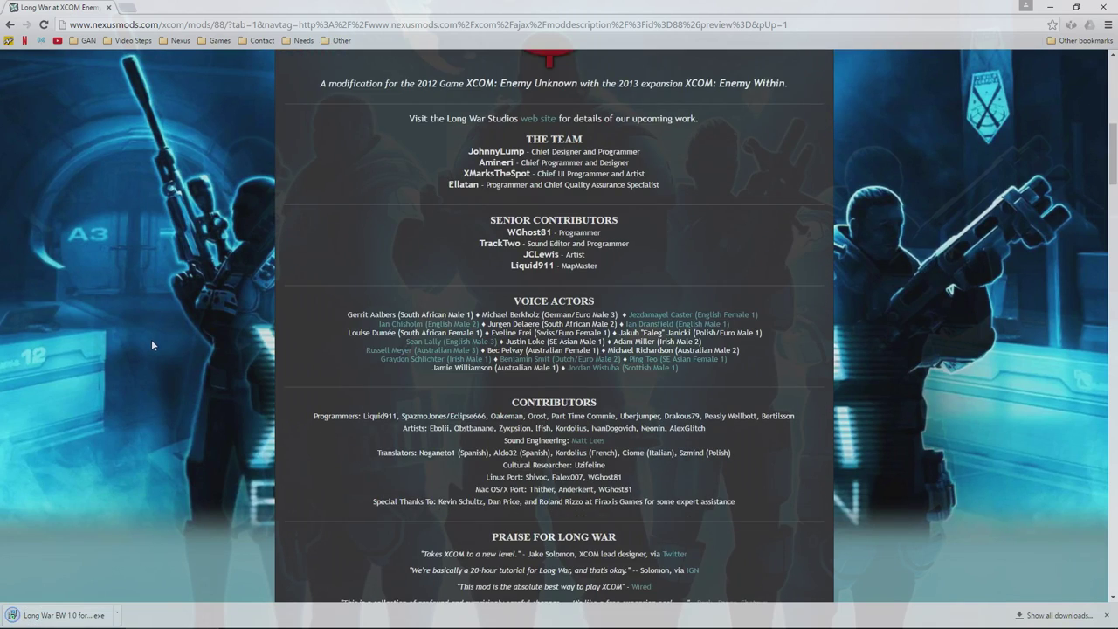
pyautogui.moveTo(317, 308); pyautogui.dragTo(767, 369)
pyautogui.click(789, 372)
pyautogui.scroll(-3, 763, 367)
pyautogui.scroll(-2, 764, 377)
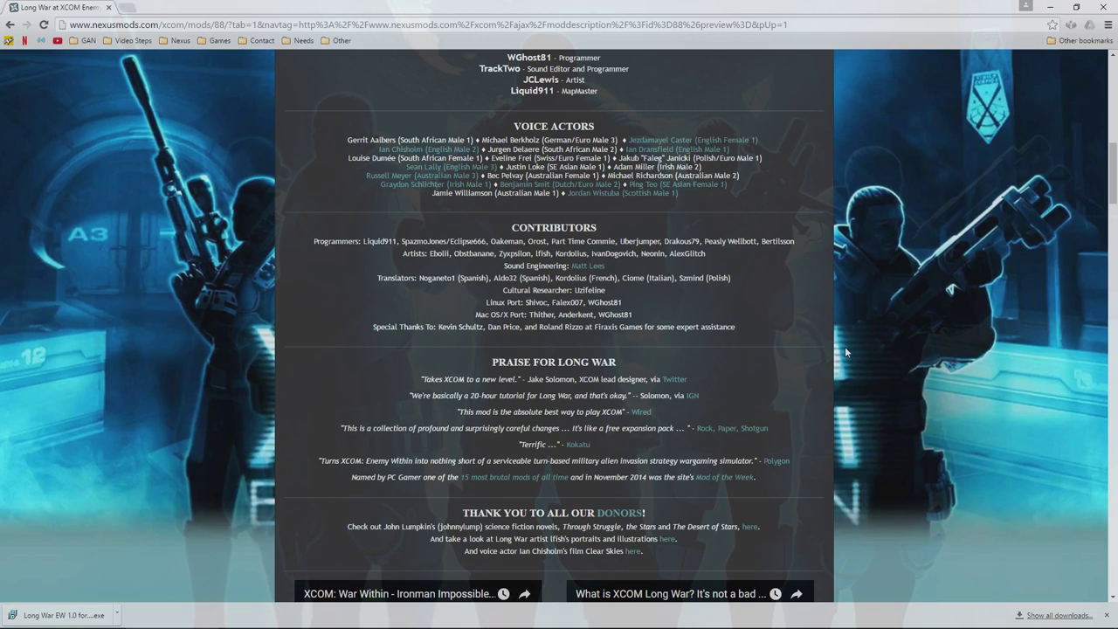
# - Read the Long War description's features, requirements and installation sections, including the installation notes
pyautogui.scroll(-2, 846, 354)
pyautogui.scroll(-3, 845, 352)
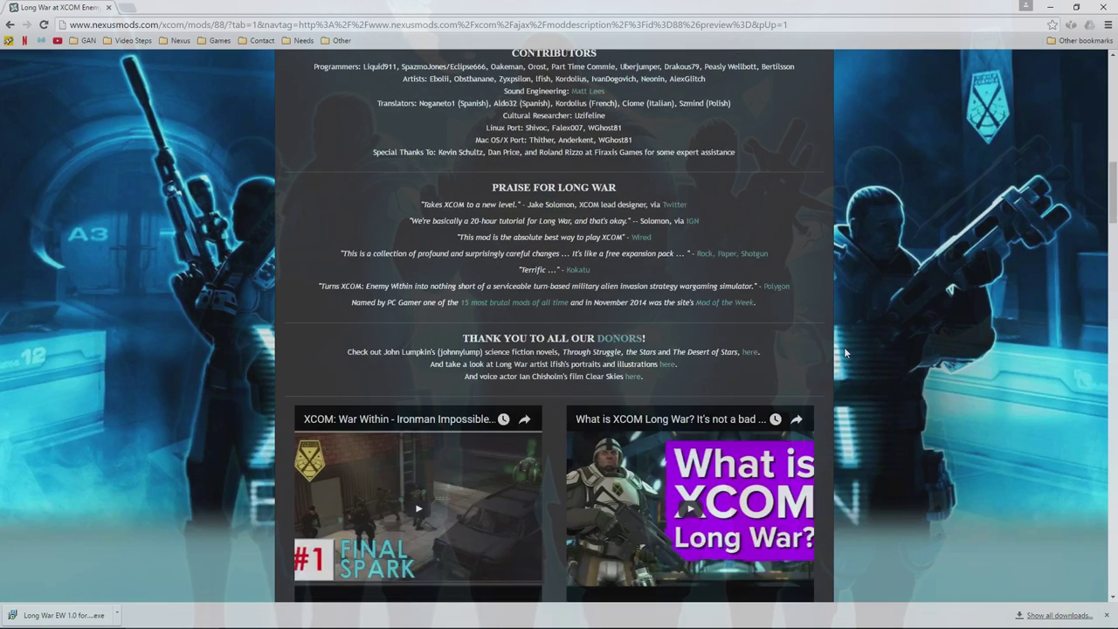
pyautogui.scroll(-3, 845, 353)
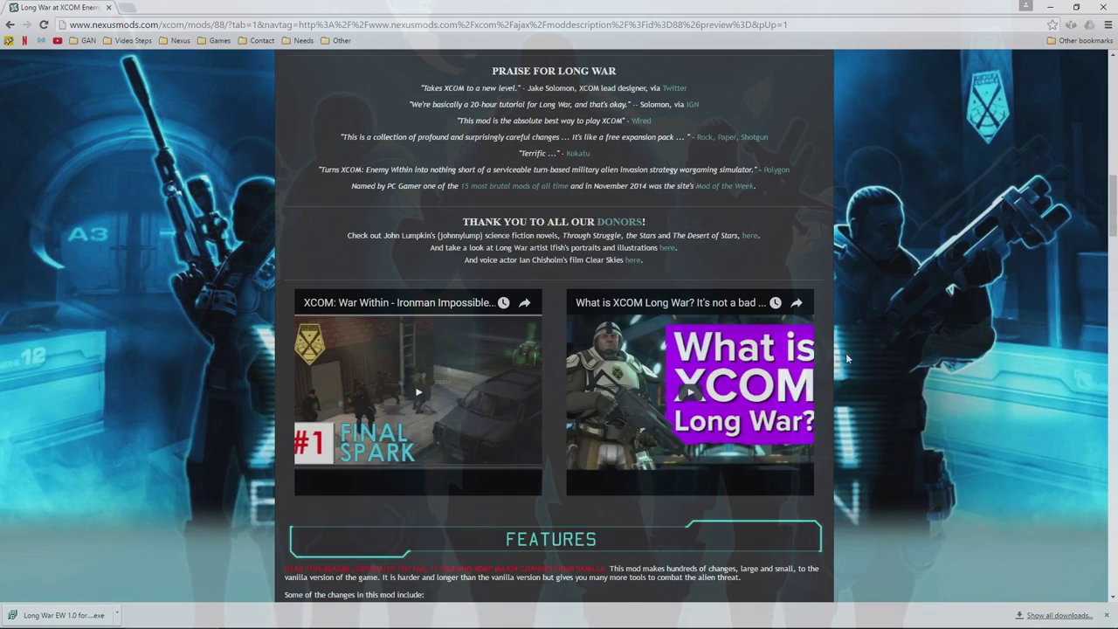
pyautogui.scroll(-4, 869, 378)
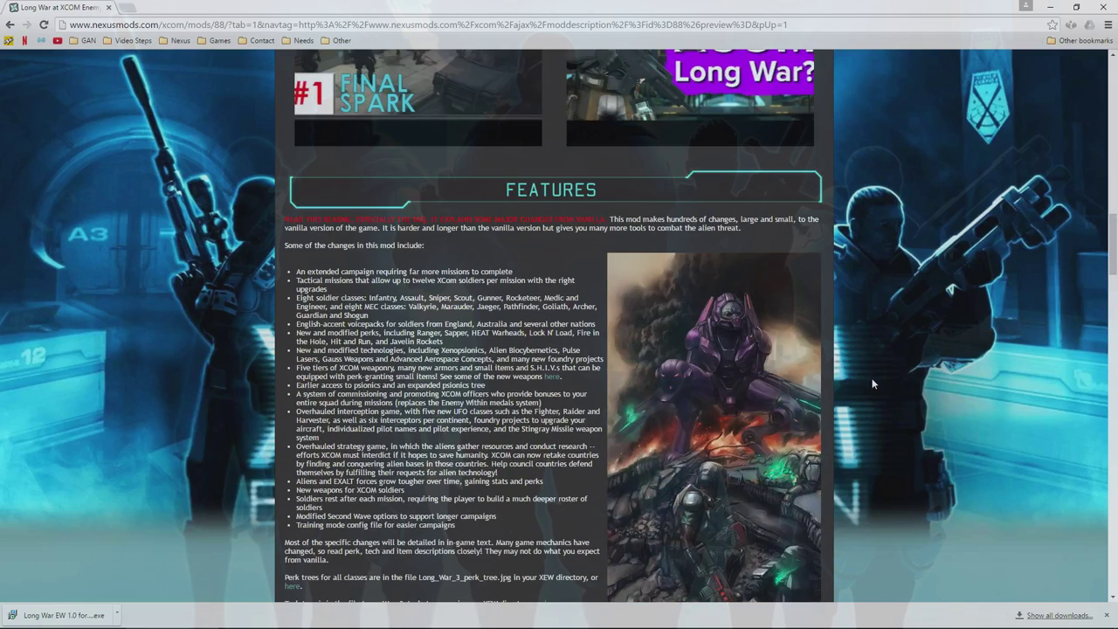
pyautogui.scroll(-1, 872, 383)
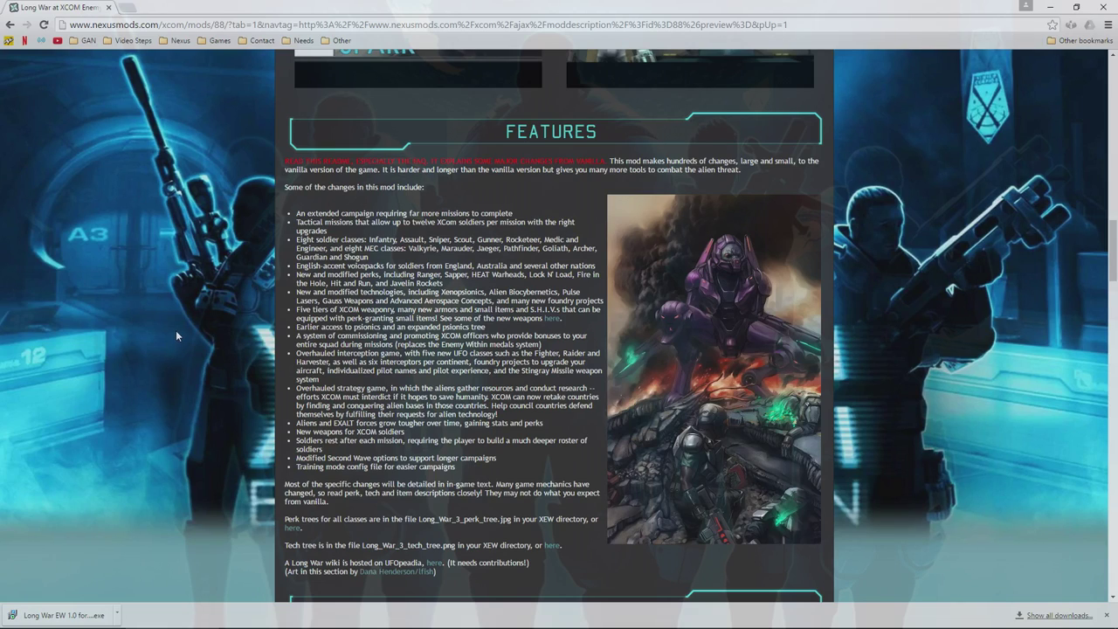
pyautogui.scroll(-1, 177, 334)
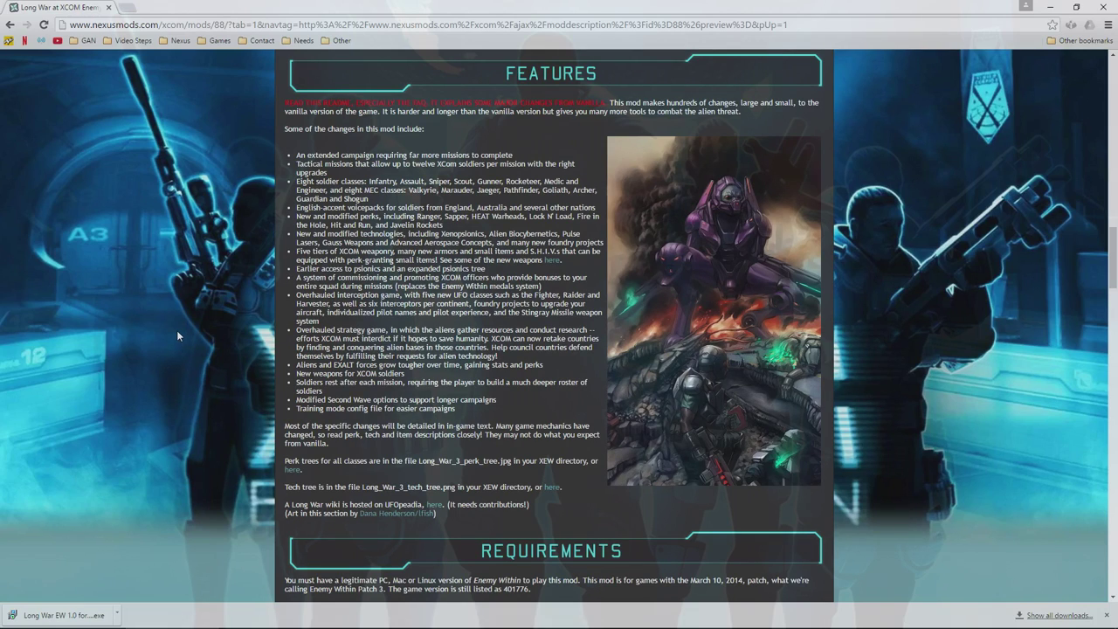
pyautogui.scroll(-5, 218, 377)
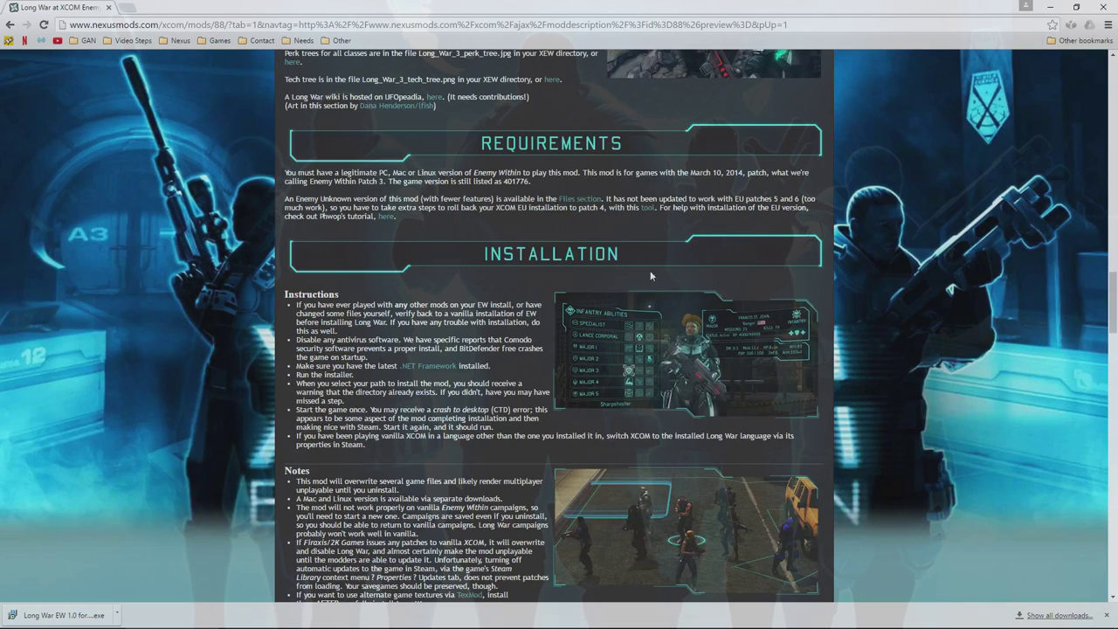
pyautogui.scroll(-1, 194, 360)
pyautogui.scroll(1, 200, 370)
pyautogui.scroll(-1, 234, 354)
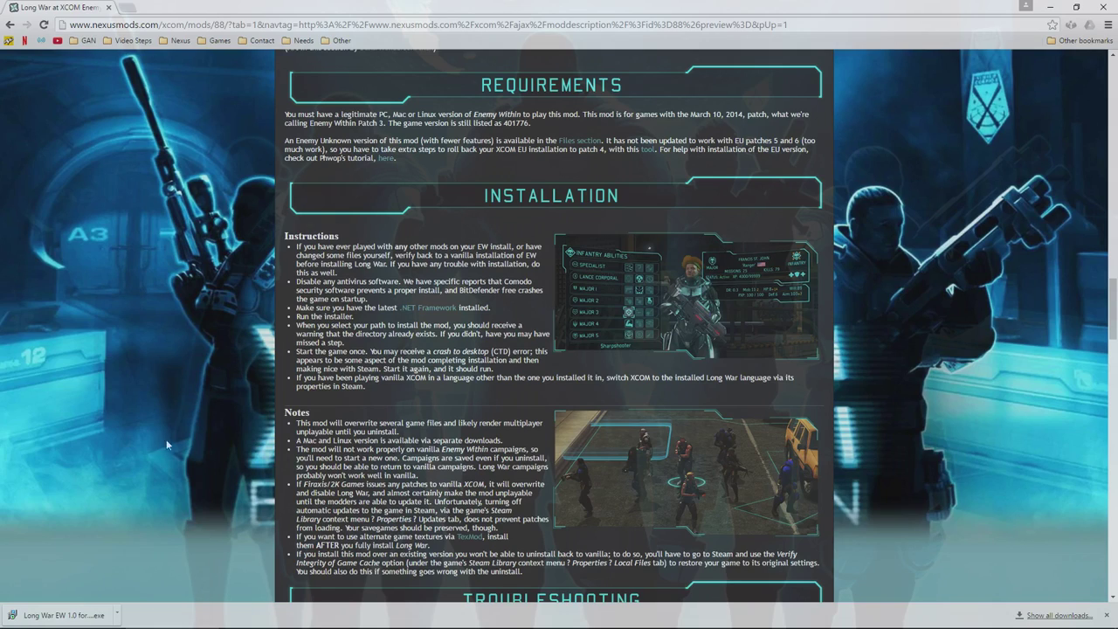
# - Run the downloaded Long War EW installer, move its window aside and advance to the destination location page
pyautogui.click(77, 614)
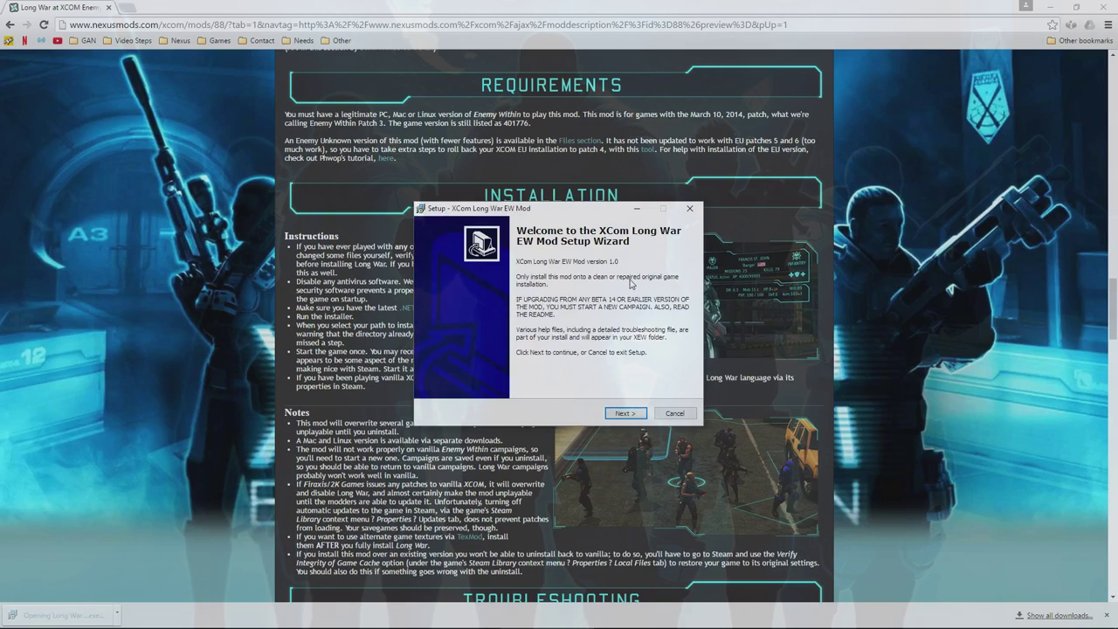
pyautogui.moveTo(579, 210); pyautogui.dragTo(787, 112)
pyautogui.click(830, 315)
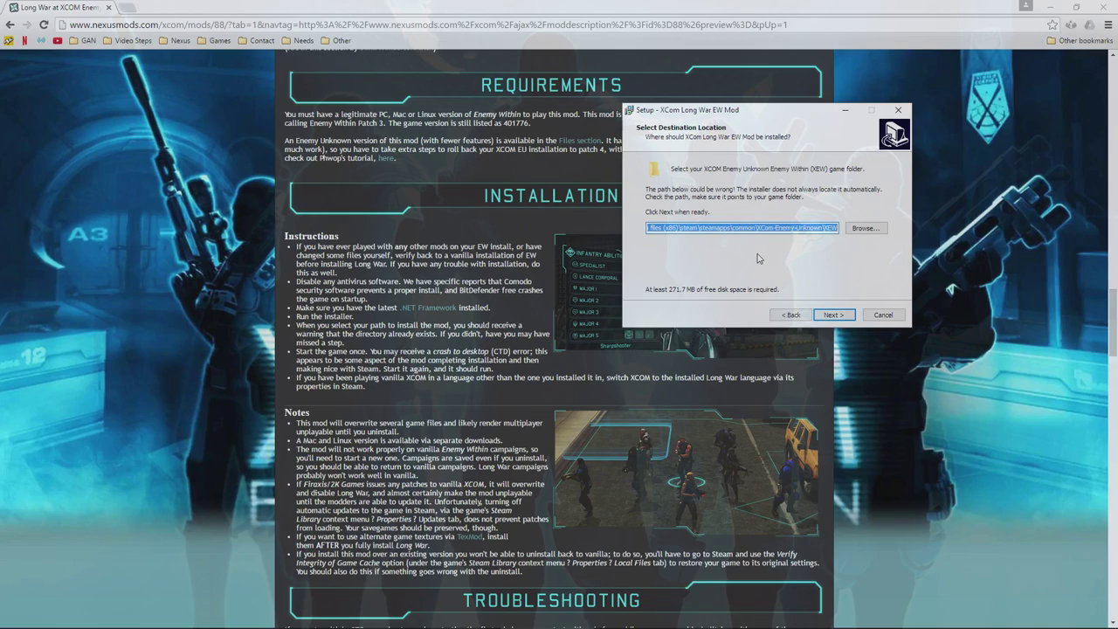
# - Inspect the full default destination path proposed by the Long War installer
pyautogui.click(680, 228)
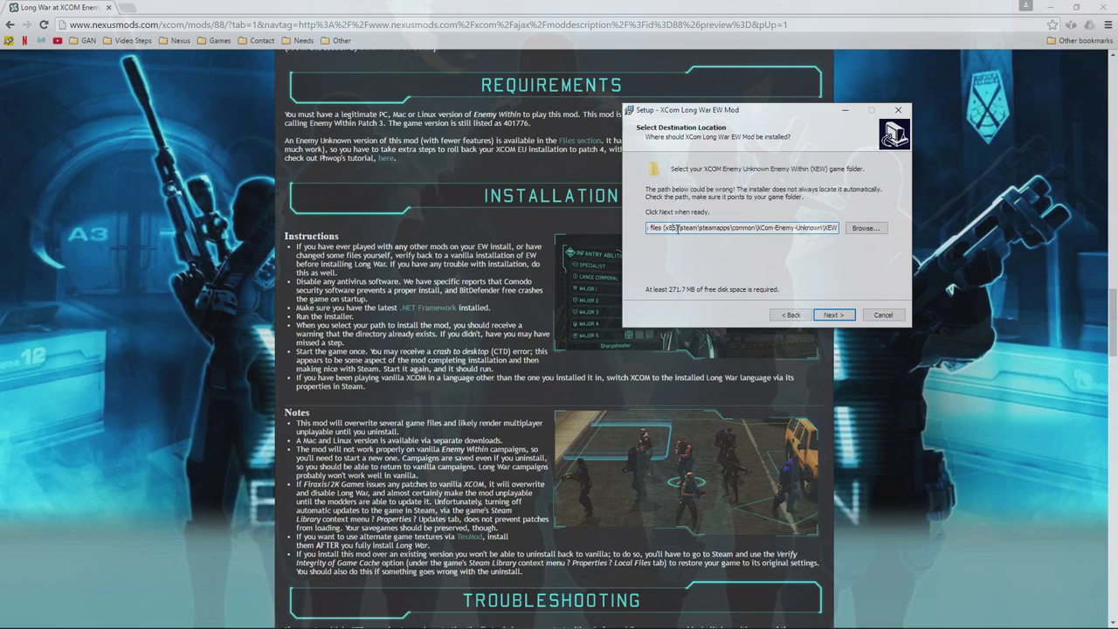
pyautogui.moveTo(681, 228); pyautogui.dragTo(841, 225)
pyautogui.press('BackSpace')
pyautogui.hotkey('shift', 'Home')
pyautogui.press('BackSpace')
pyautogui.write('files (x86)\\steam\\steamapps\\common\\XCom-Enemy-Unknown\\XEW')
pyautogui.hotkey('shift', 'Home')
pyautogui.click(710, 228)
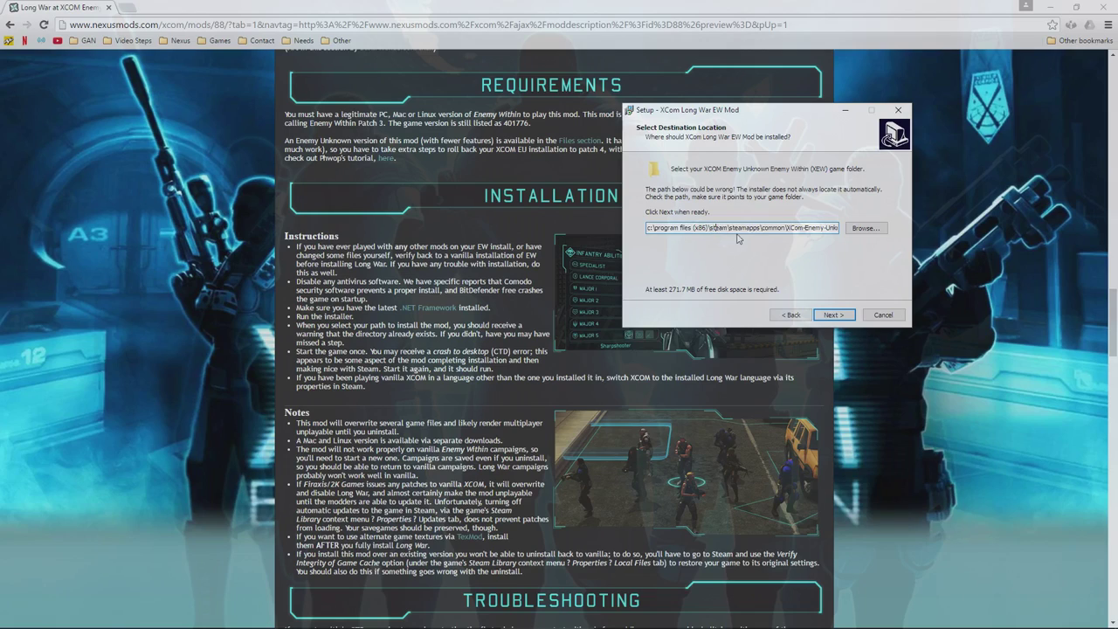
# - Browse for another destination folder, collapsing the default Steam folder and expanding the Games folder on the D: drive
pyautogui.click(865, 228)
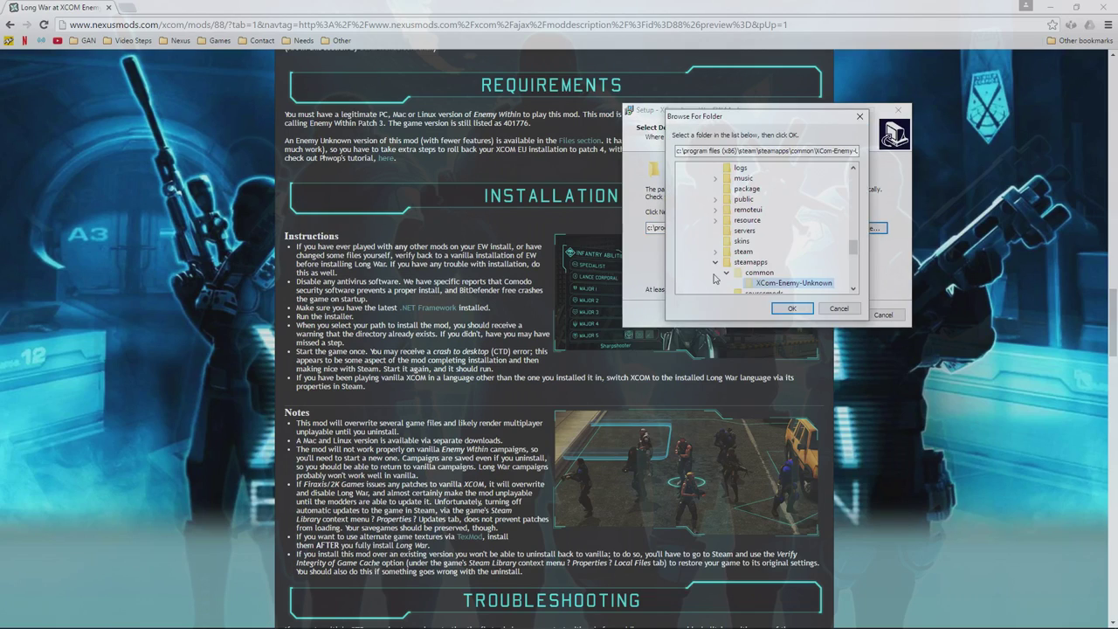
pyautogui.doubleClick(753, 262)
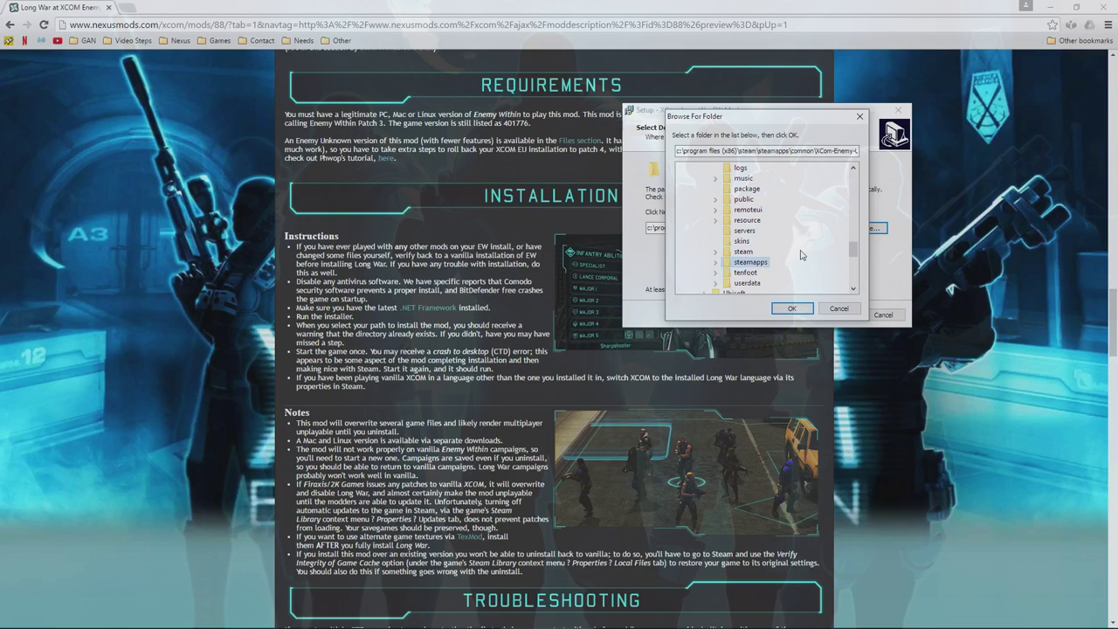
pyautogui.press('Left')
pyautogui.press('Left')
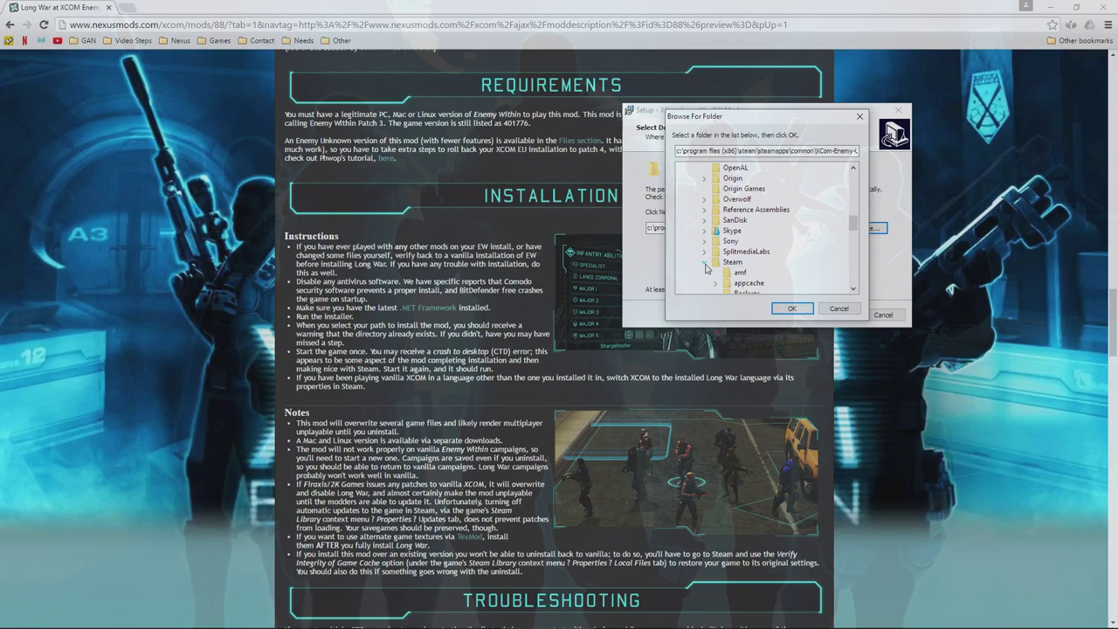
pyautogui.moveTo(855, 242); pyautogui.dragTo(855, 274)
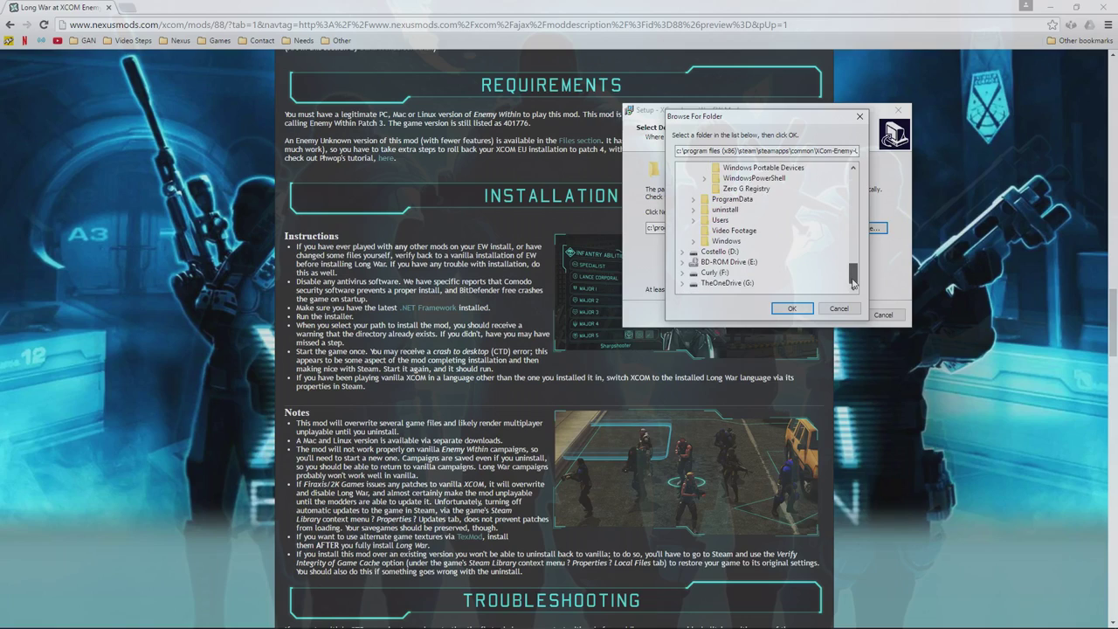
pyautogui.click(723, 251)
pyautogui.doubleClick(727, 251)
pyautogui.doubleClick(722, 262)
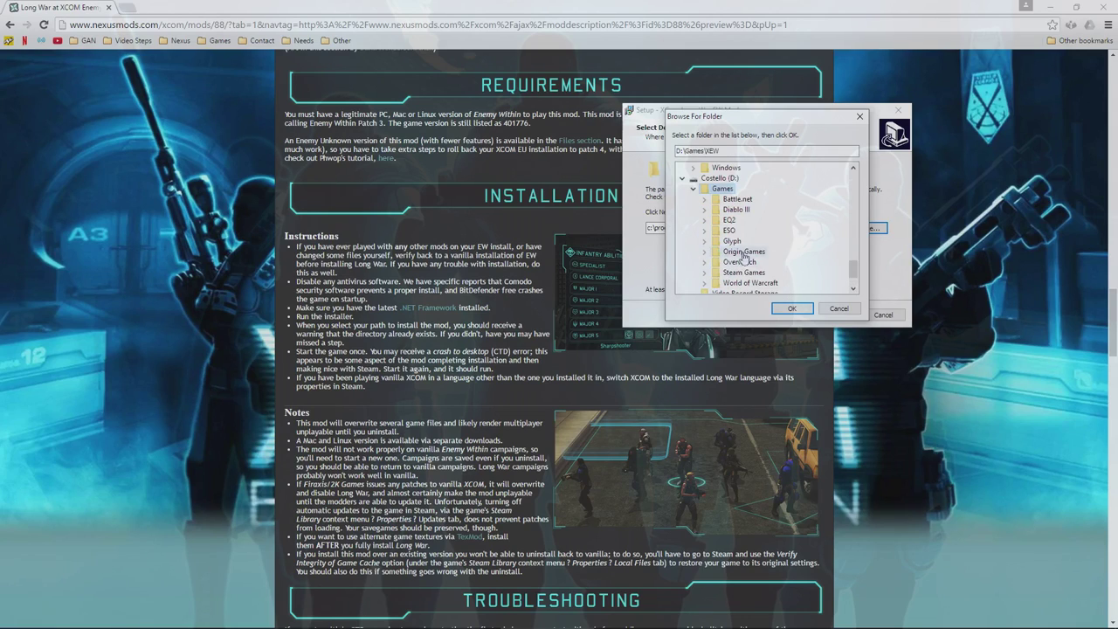
# - Try setting the destination to the XEW folder within Steam Games\steamapps\common\XCom-Enemy-Unknown and check the resulting path
pyautogui.doubleClick(743, 271)
pyautogui.doubleClick(751, 231)
pyautogui.doubleClick(756, 242)
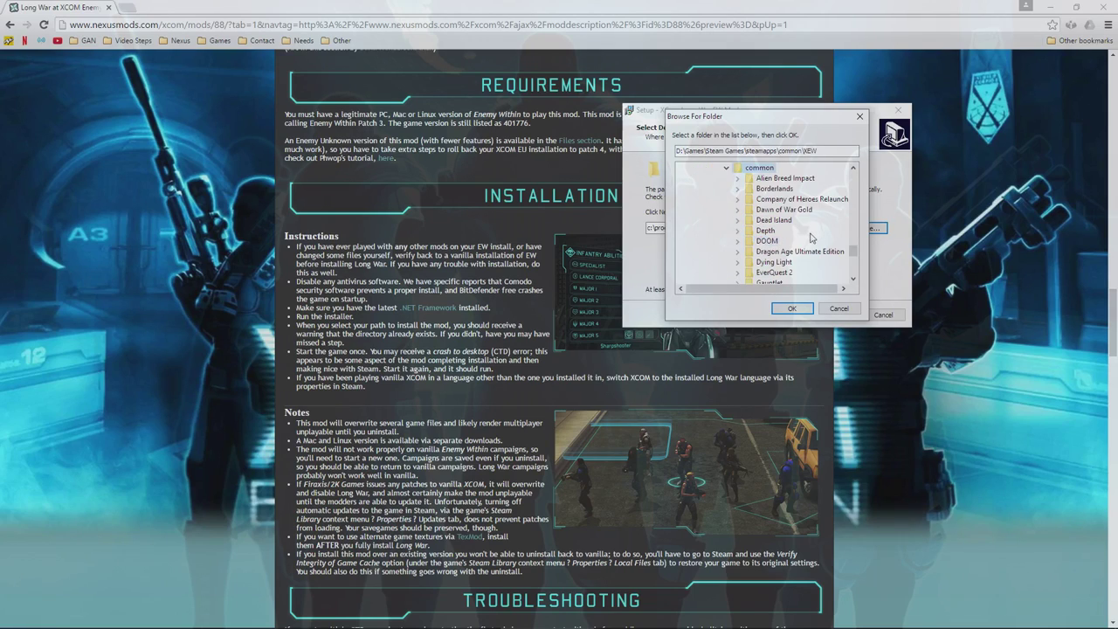
pyautogui.scroll(-7, 809, 238)
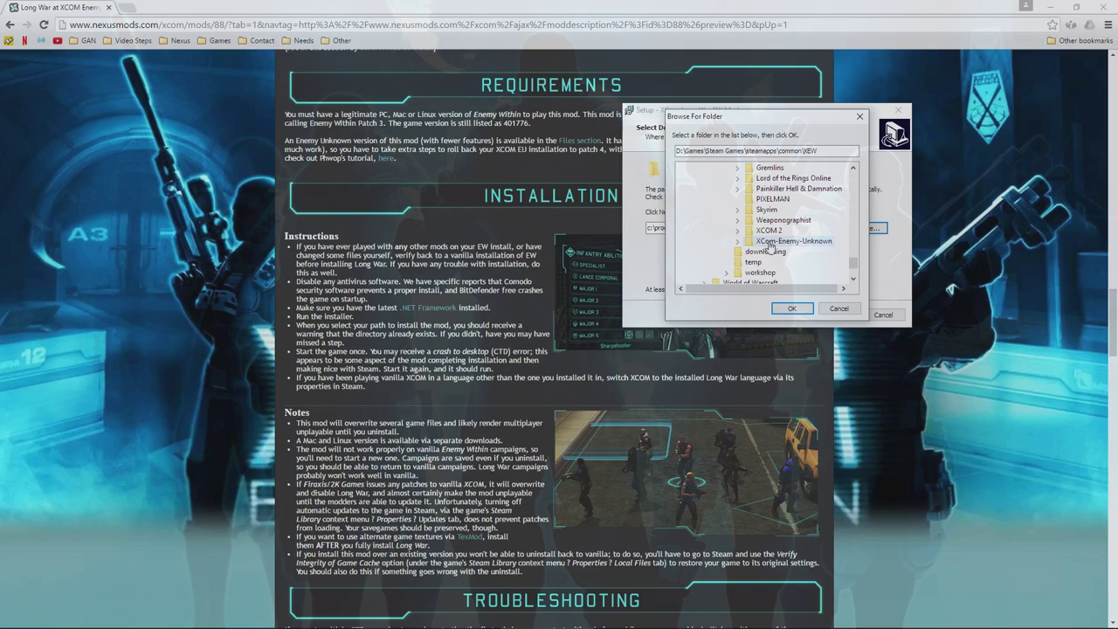
pyautogui.doubleClick(782, 247)
pyautogui.click(773, 274)
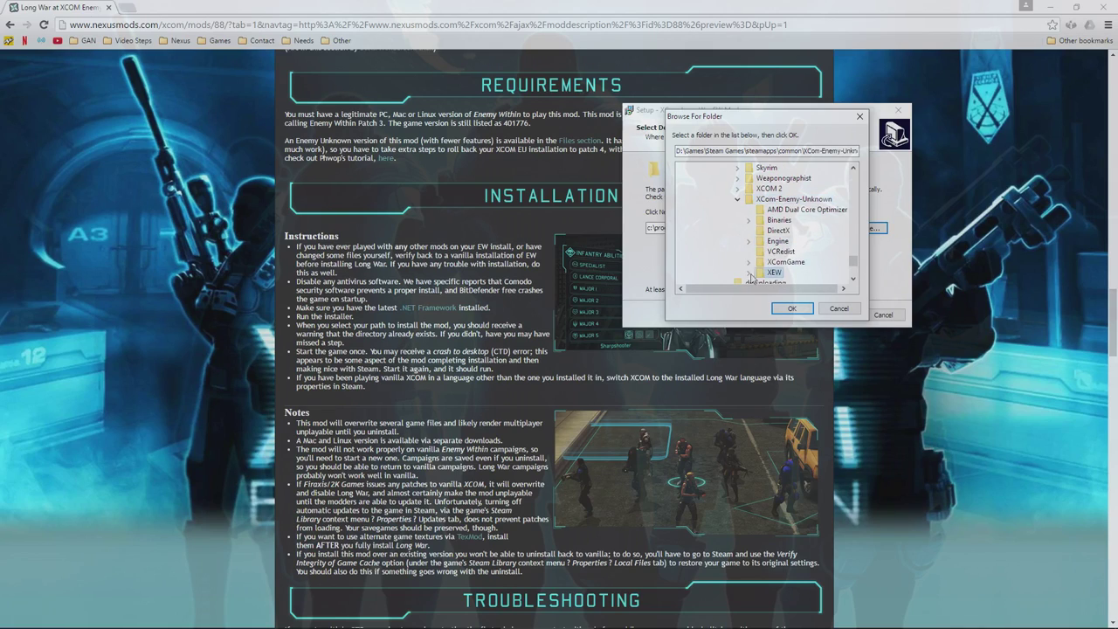
pyautogui.click(793, 308)
pyautogui.click(830, 228)
pyautogui.press('End')
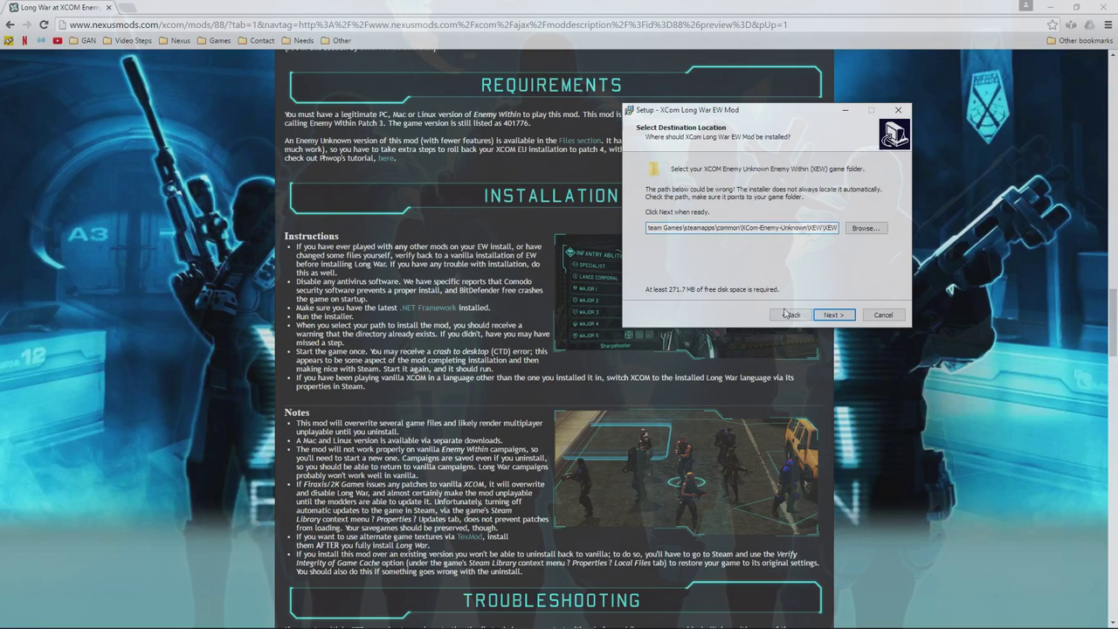
# - Try to install the Enemy Within version in English to the chosen folder, and abort the installation
pyautogui.click(824, 315)
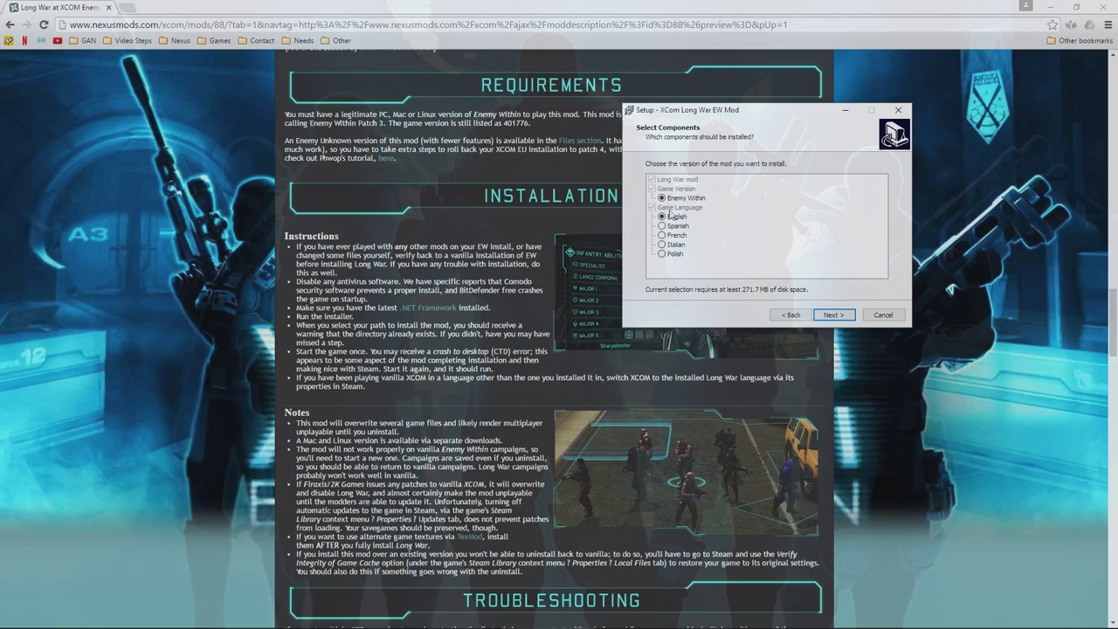
pyautogui.click(828, 315)
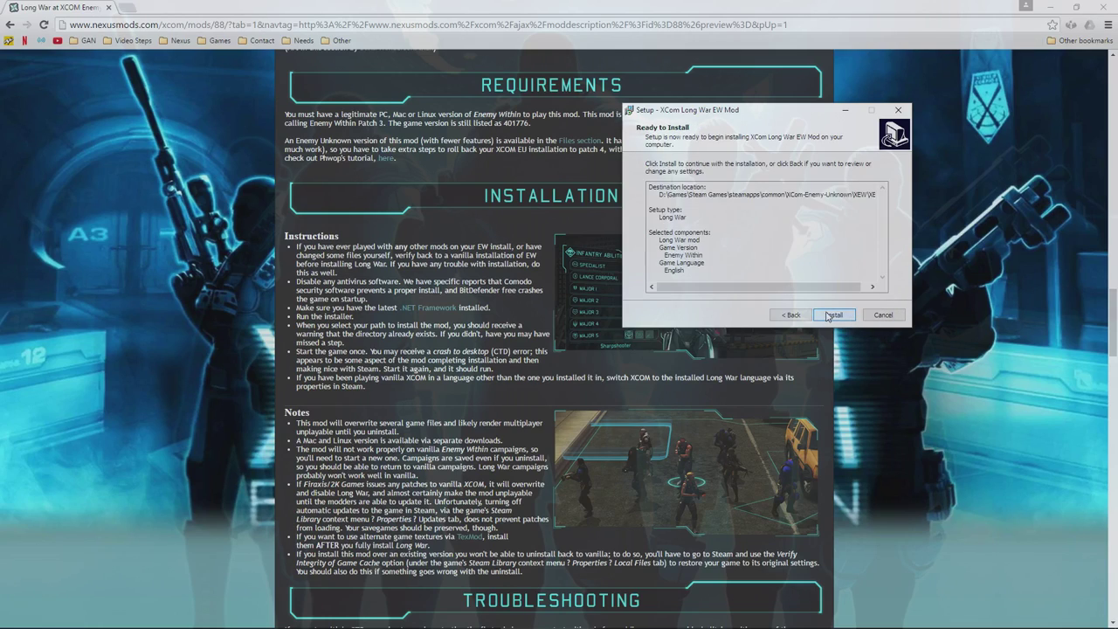
pyautogui.click(834, 315)
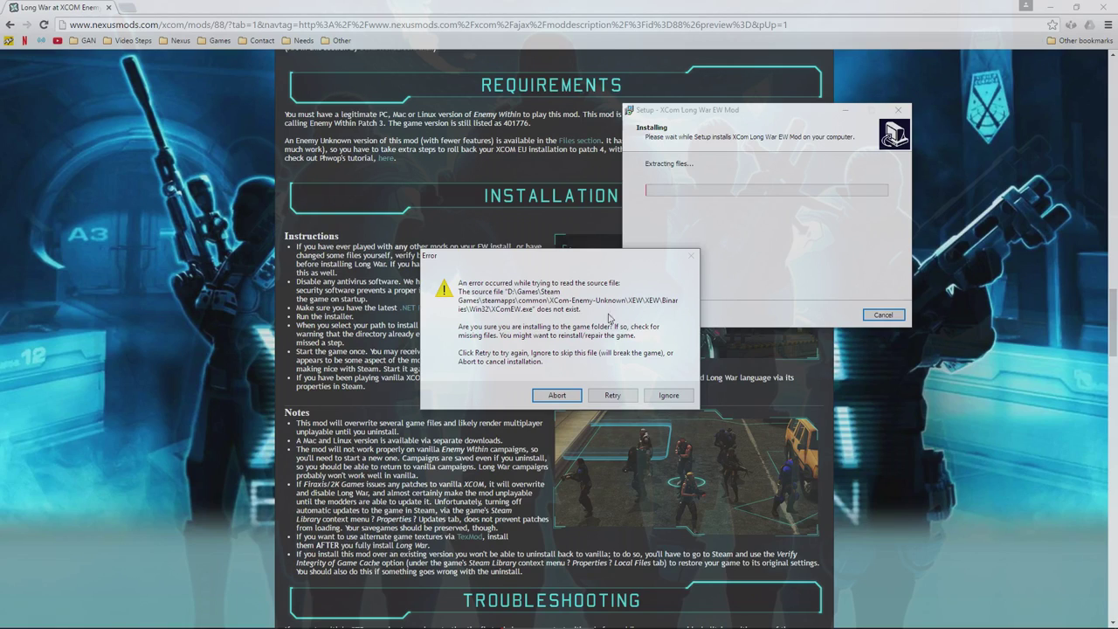
pyautogui.click(565, 397)
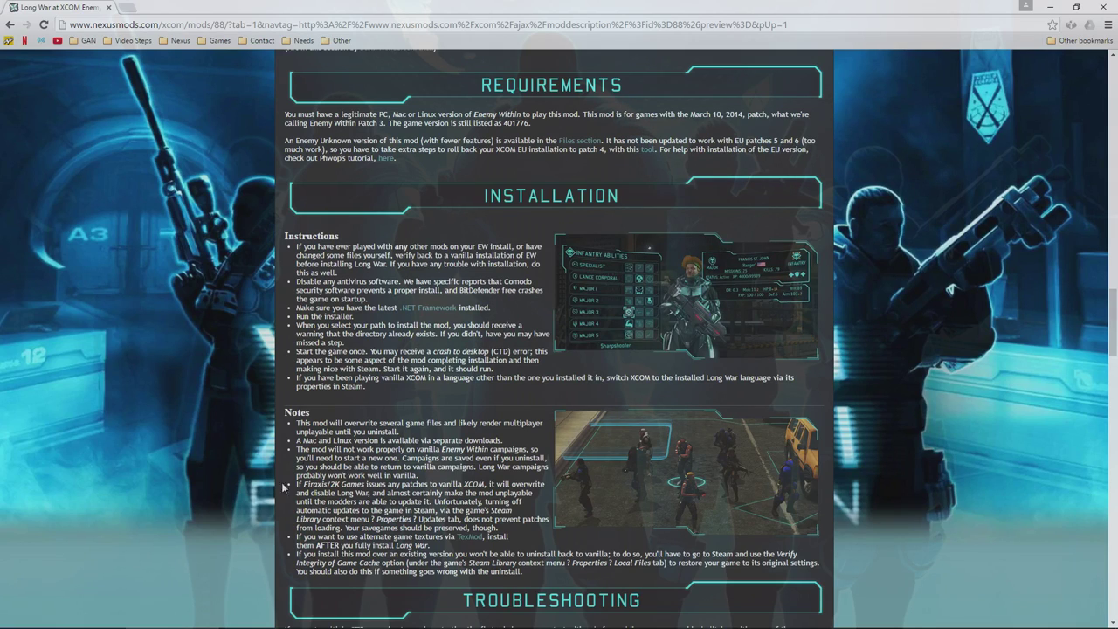
# - Switch to File Explorer, rerun Long War EW 1.0 for PC-88-1-0.exe from Downloads, close the folder and advance to the destination location page
pyautogui.click(288, 618)
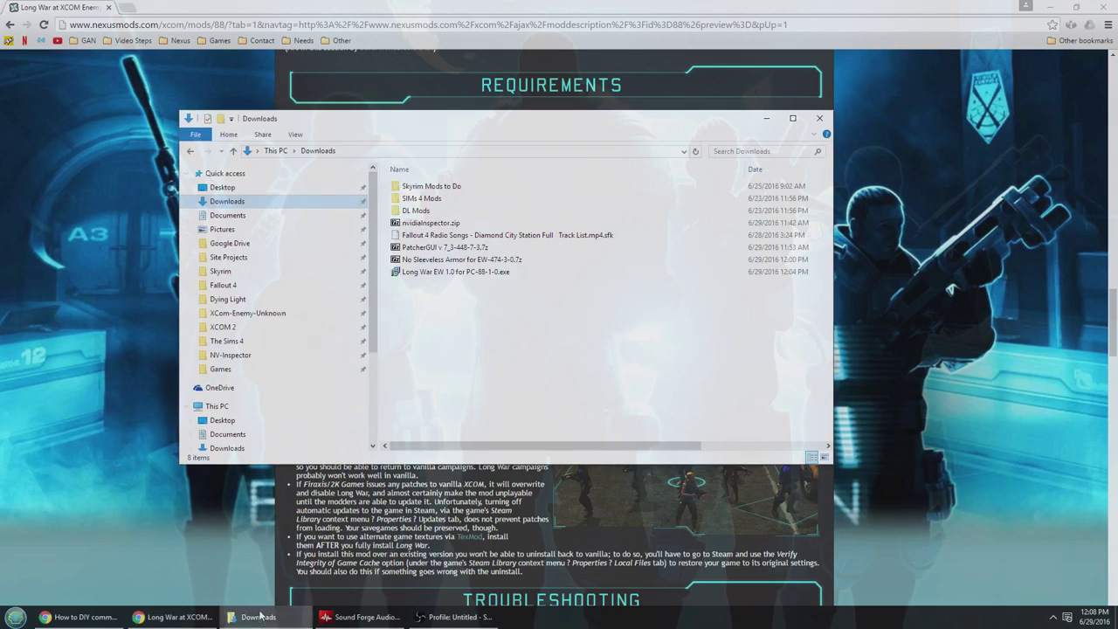
pyautogui.doubleClick(428, 272)
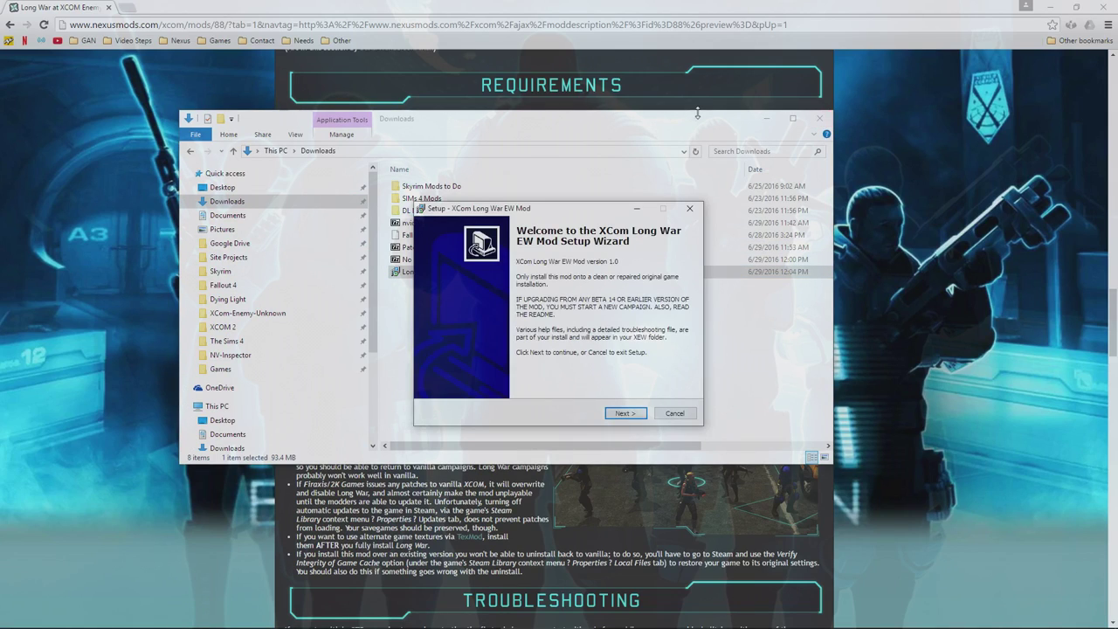
pyautogui.click(819, 118)
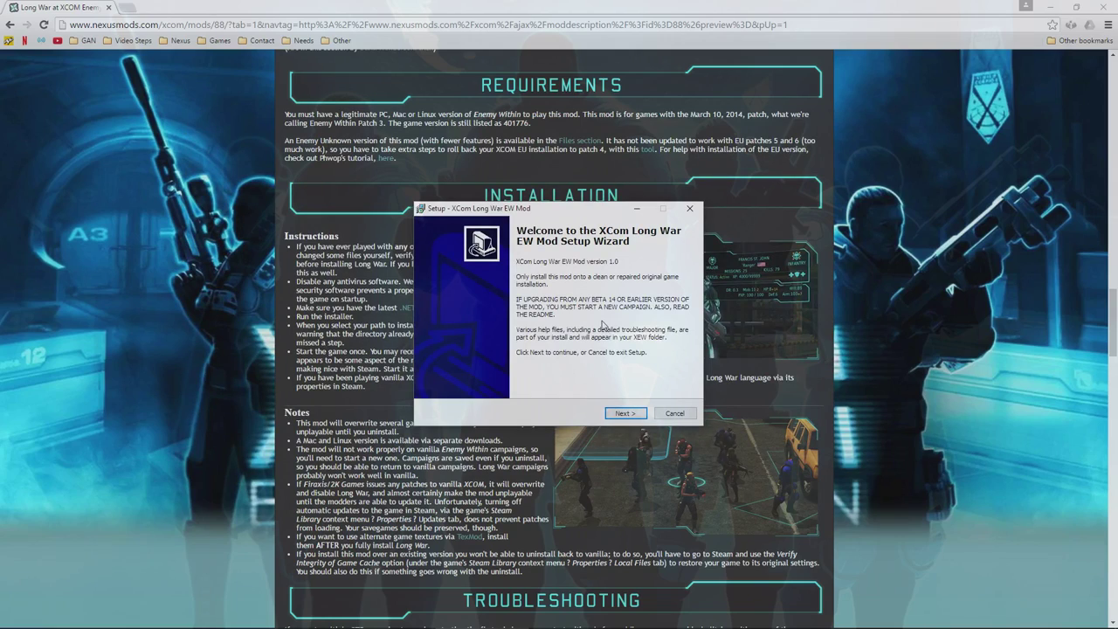
pyautogui.moveTo(572, 215); pyautogui.dragTo(557, 209)
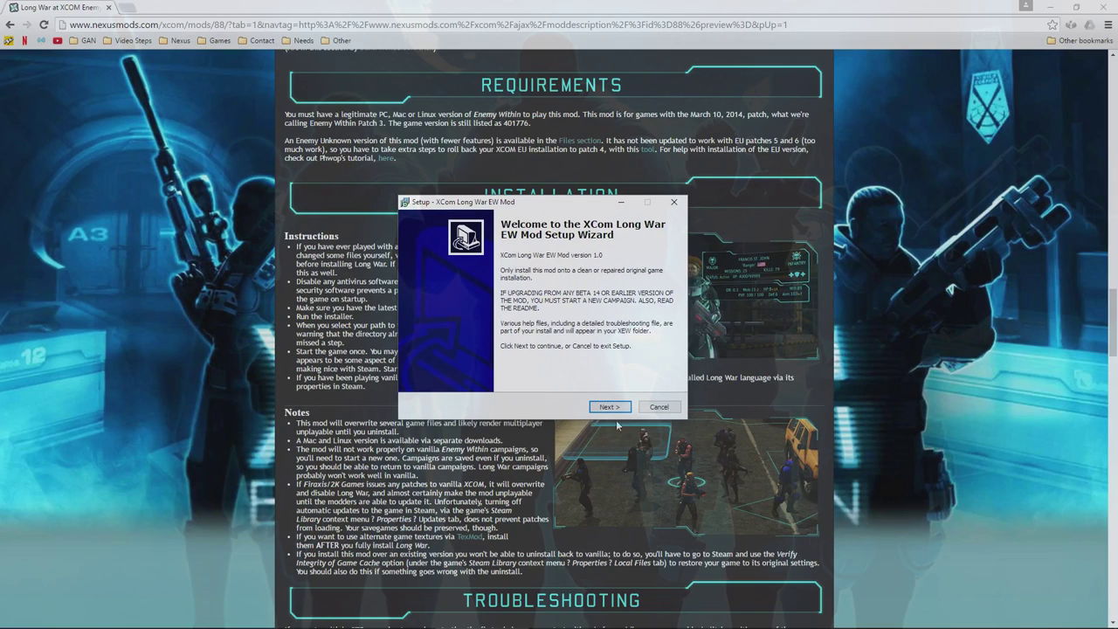
pyautogui.click(610, 407)
# - Browse for the mod's destination folder, expanding Games, Steam Games and steamapps on the Costello (D:) drive
pyautogui.click(641, 320)
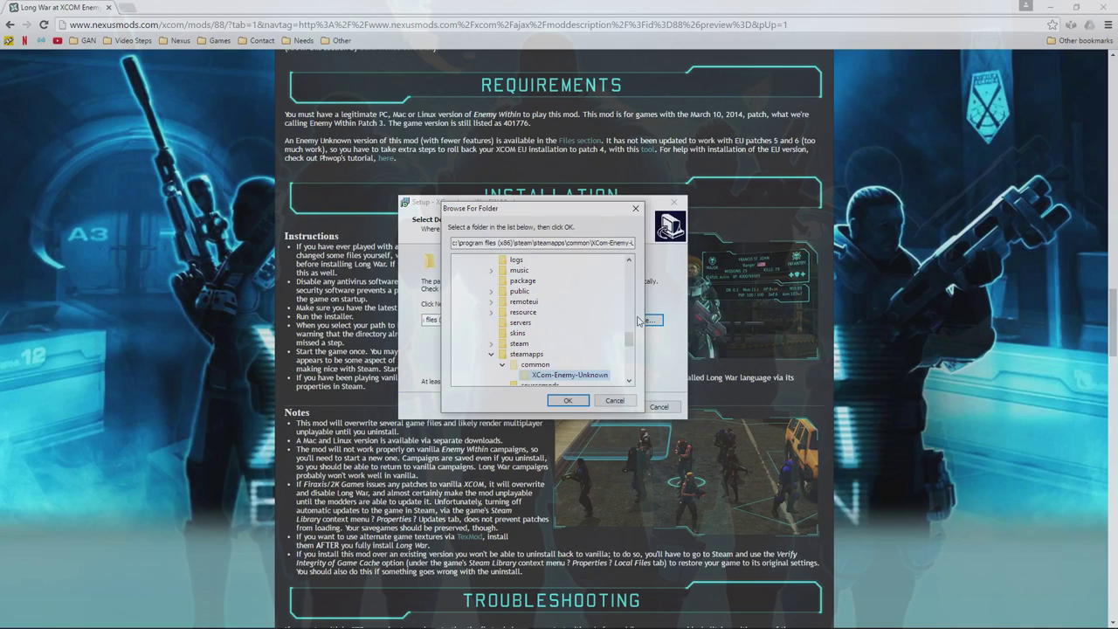
pyautogui.scroll(-10, 492, 360)
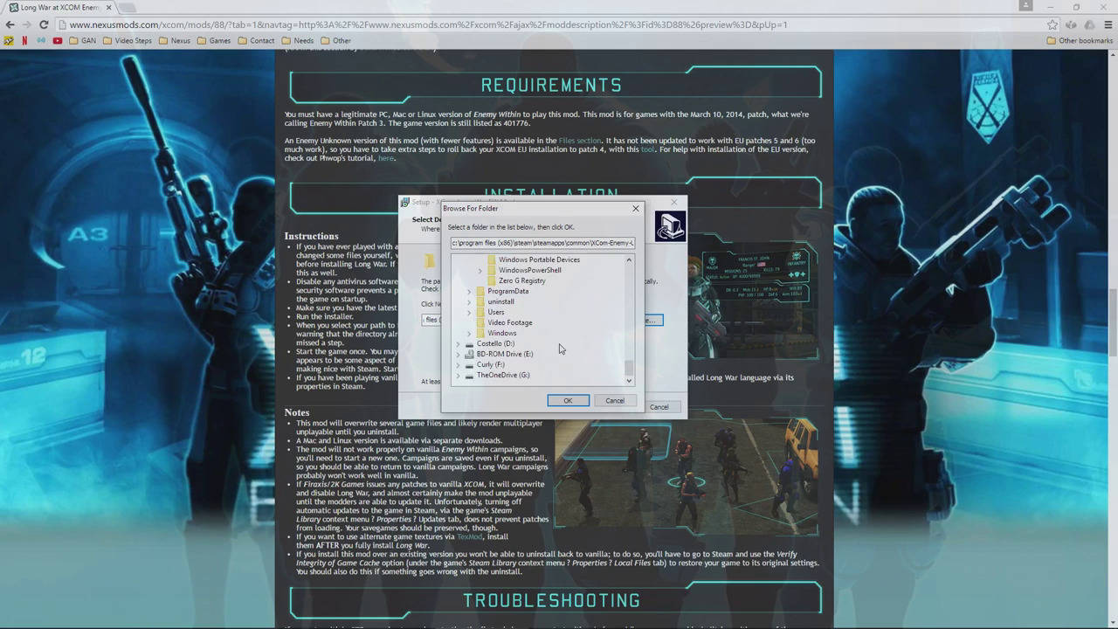
pyautogui.click(552, 348)
pyautogui.doubleClick(495, 344)
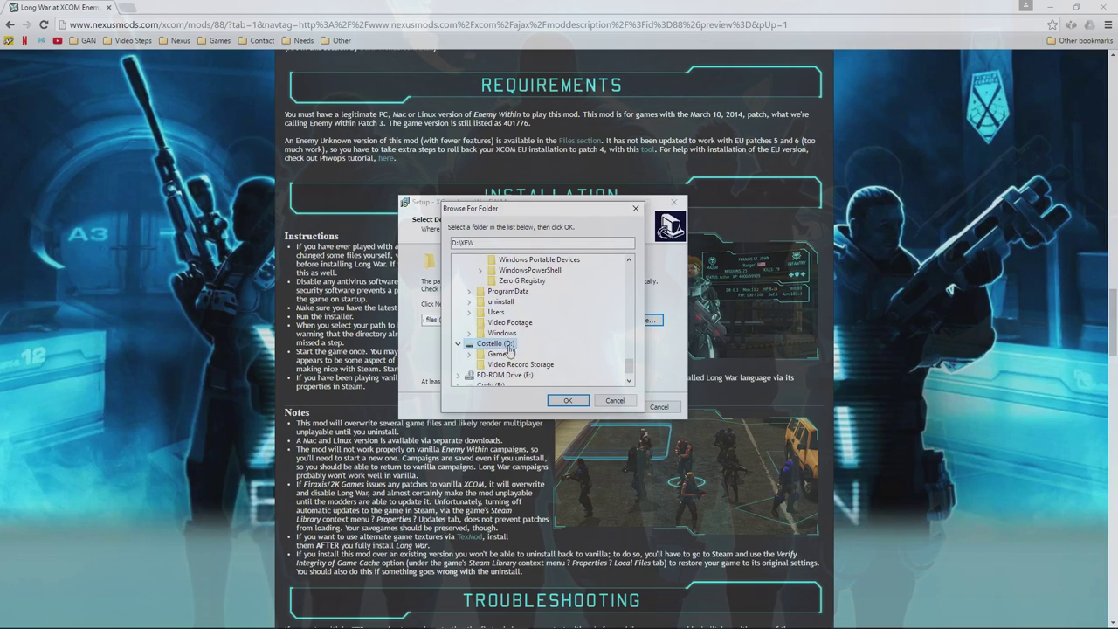
pyautogui.doubleClick(496, 354)
pyautogui.click(519, 365)
pyautogui.click(526, 322)
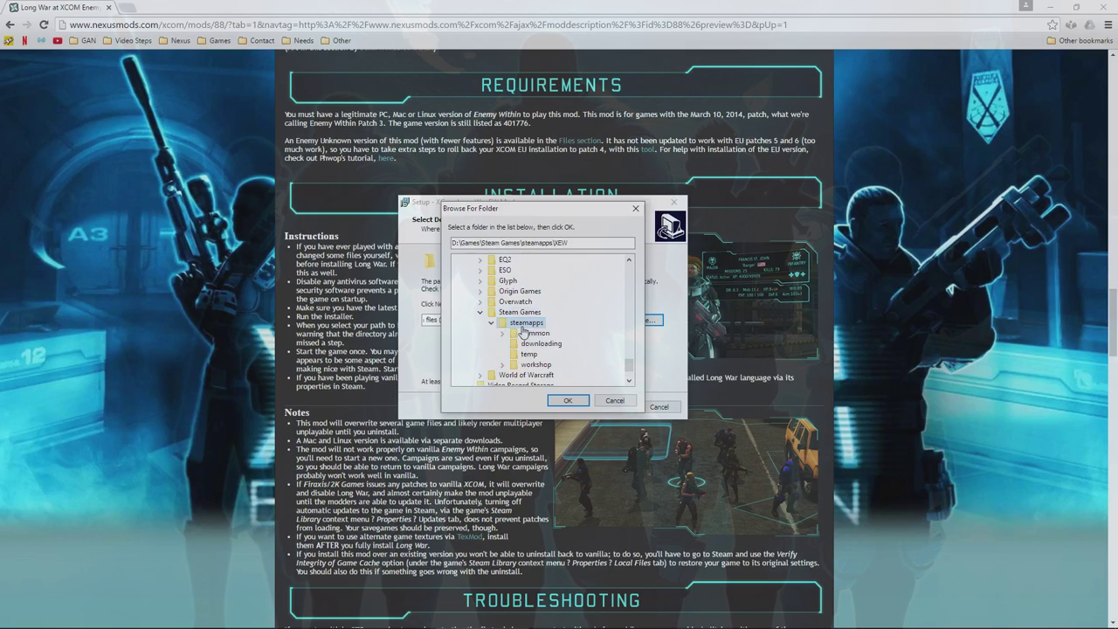
# - Choose the XCom-Enemy-Unknown folder inside common as the destination and append \XEW to its path
pyautogui.scroll(-1, 525, 341)
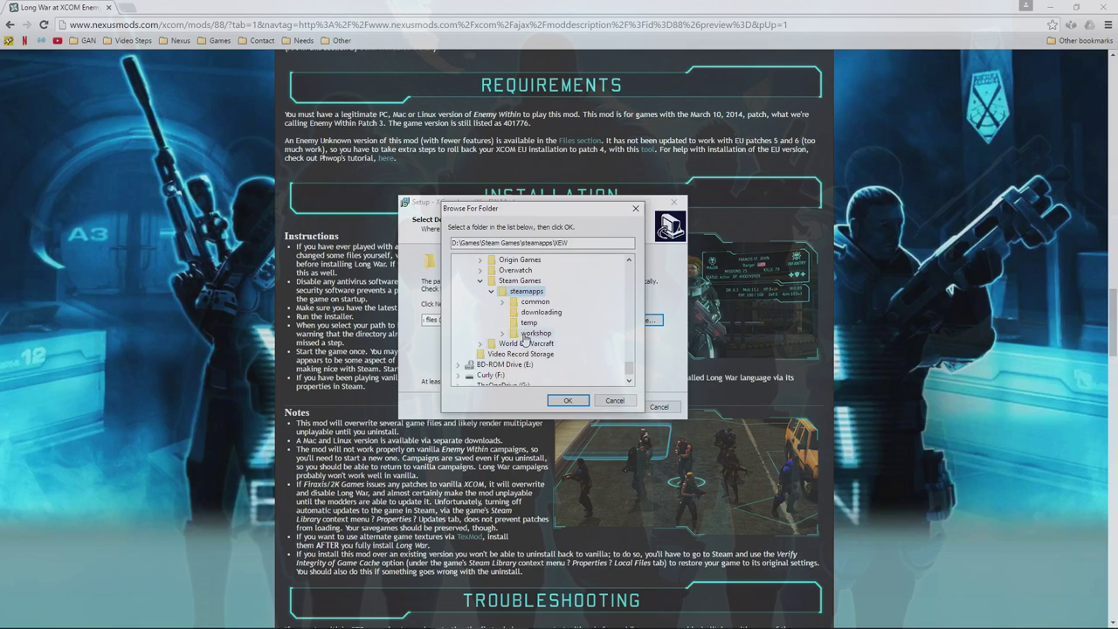
pyautogui.doubleClick(535, 302)
pyautogui.scroll(-8, 559, 323)
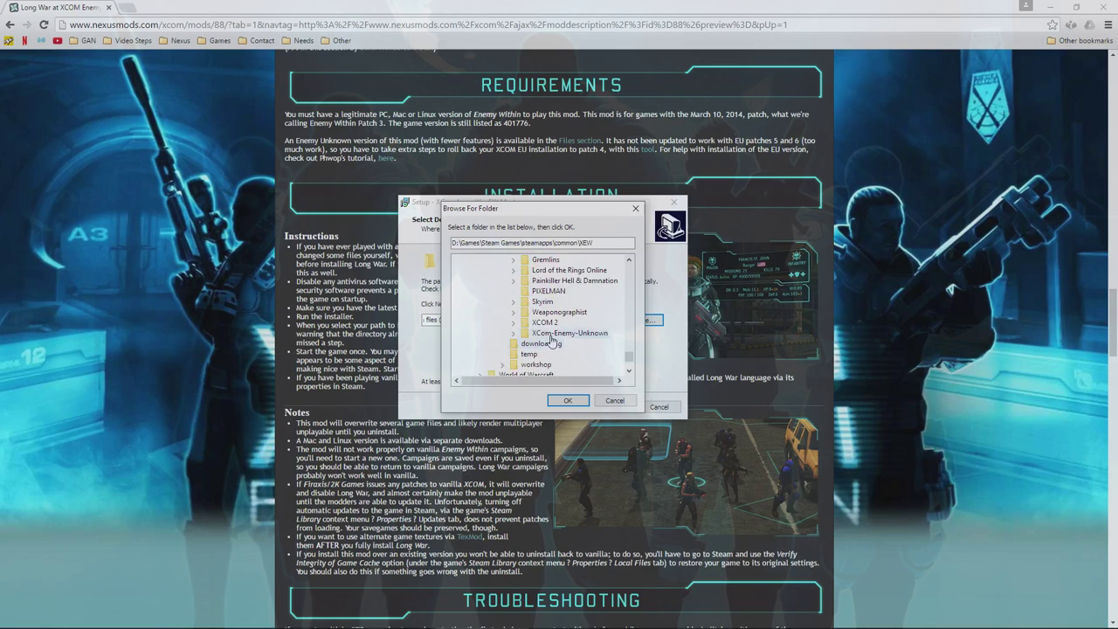
pyautogui.doubleClick(552, 342)
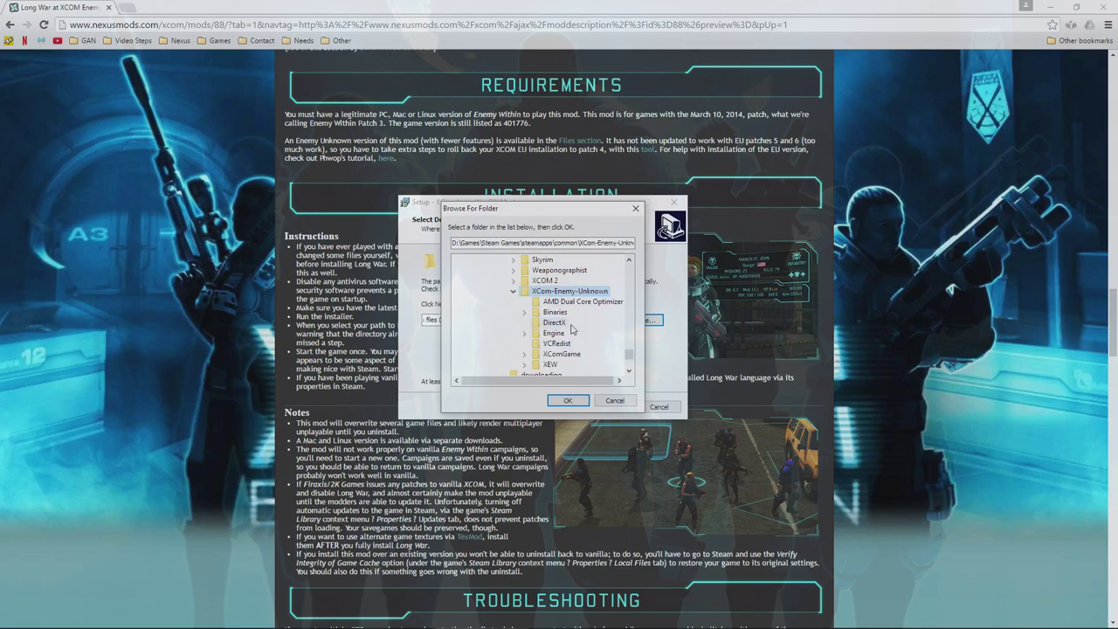
pyautogui.click(568, 400)
pyautogui.write('\\XEW')
# - Install the Enemy Within version in English into the existing folder and finish setup without opening the ReadMe
pyautogui.click(610, 408)
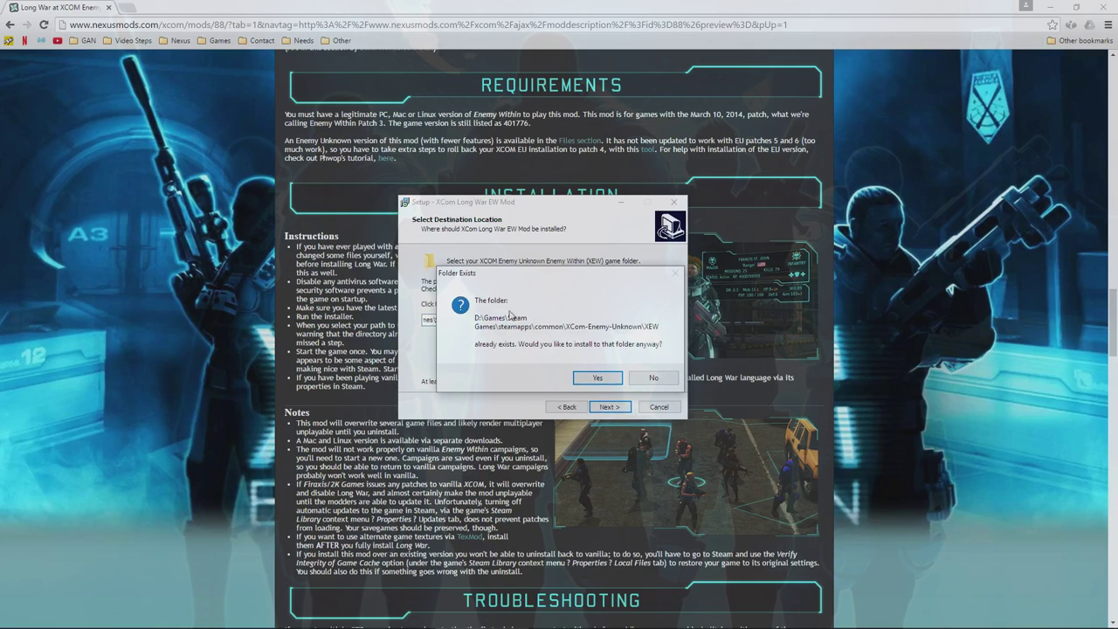
pyautogui.click(599, 378)
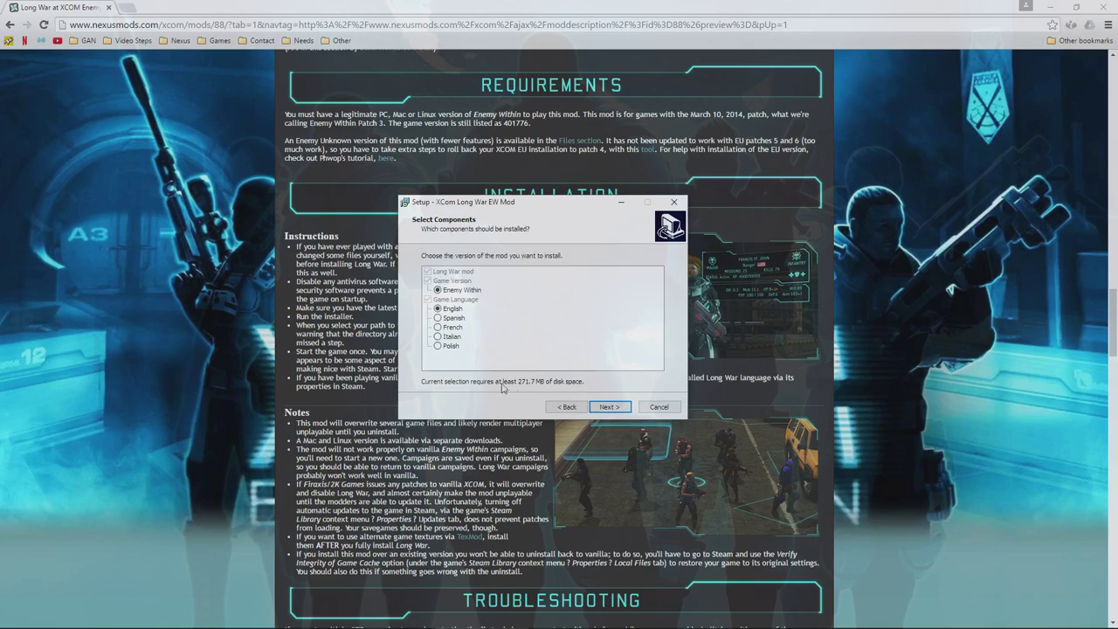
pyautogui.click(609, 407)
pyautogui.click(610, 408)
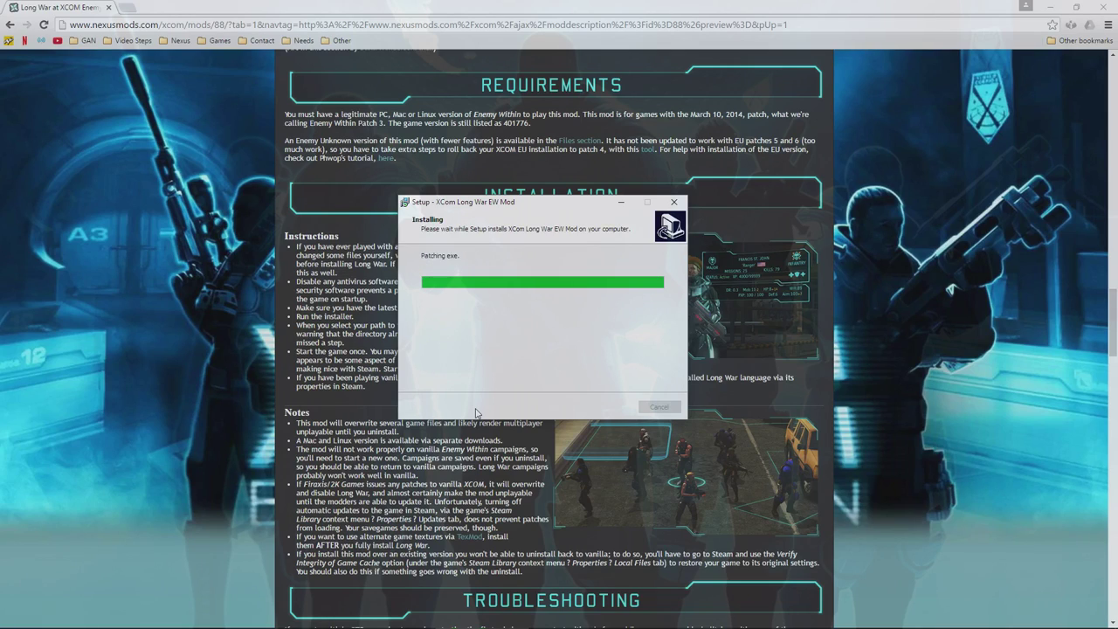
pyautogui.click(507, 302)
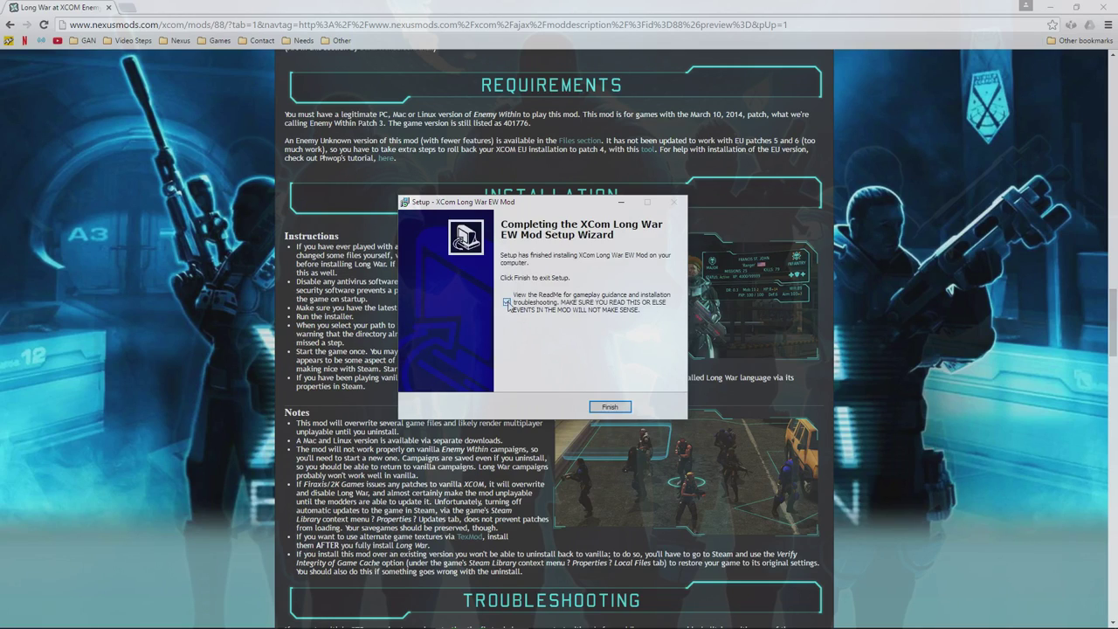
pyautogui.click(610, 407)
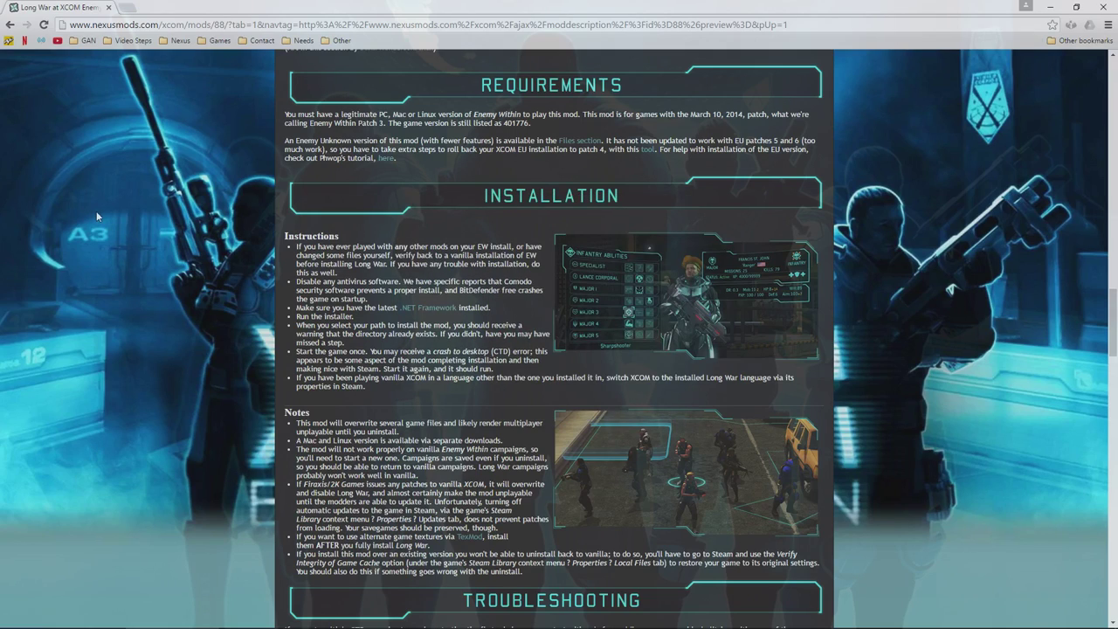
# - Launch XCOM Enemy Unknown from the Gaming programs and switch to the XCOM: Enemy Within window
pyautogui.moveTo(122, 625)
pyautogui.click(16, 617)
pyautogui.moveTo(48, 552)
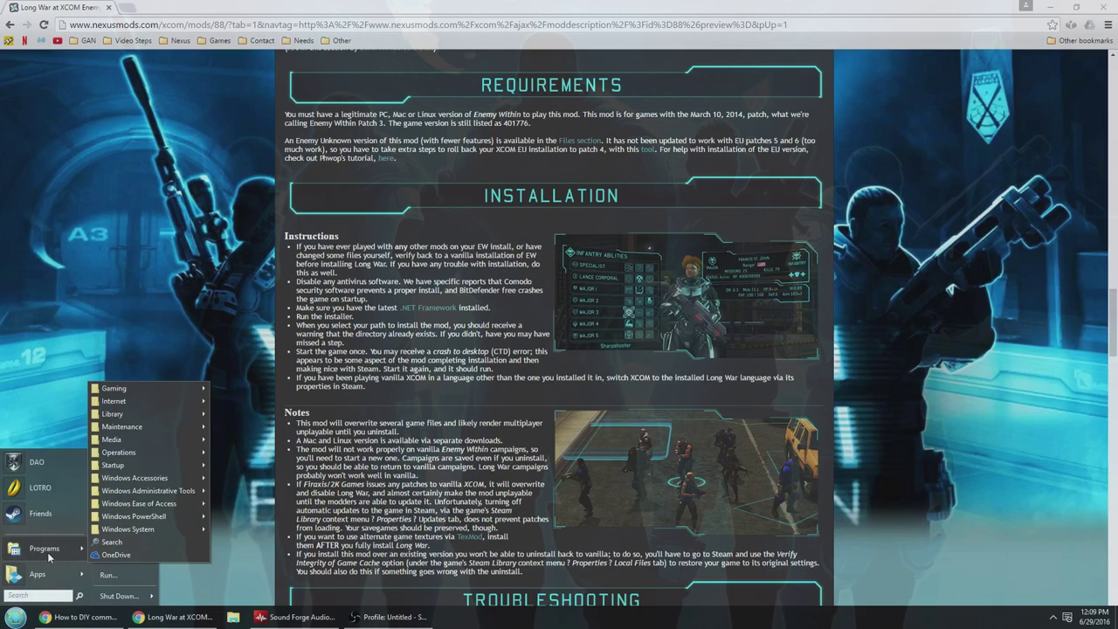
pyautogui.moveTo(164, 399)
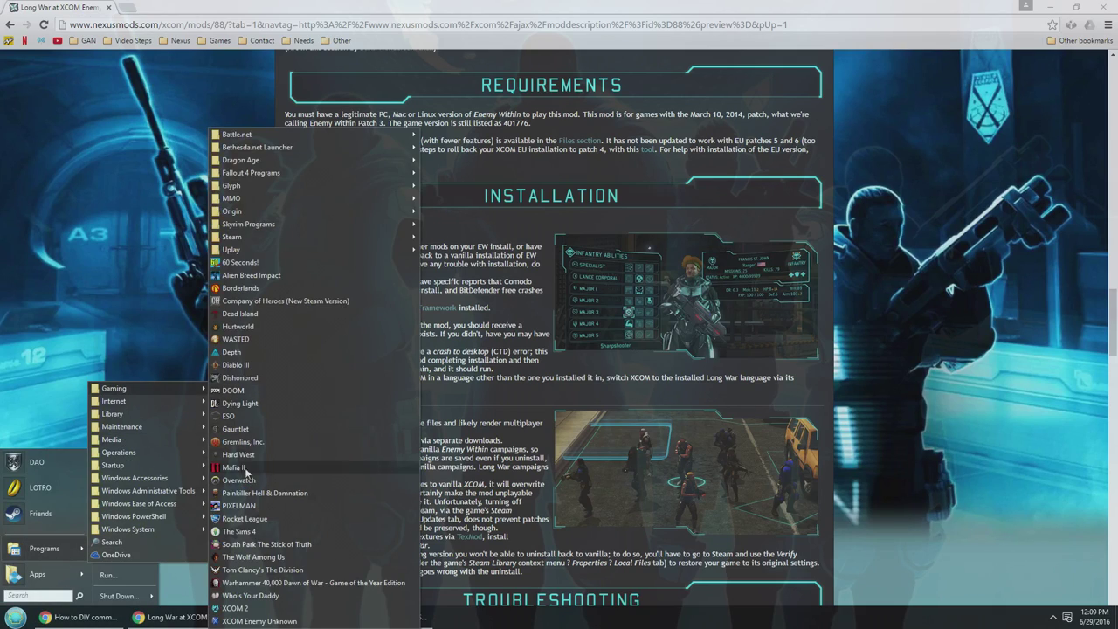
pyautogui.click(259, 620)
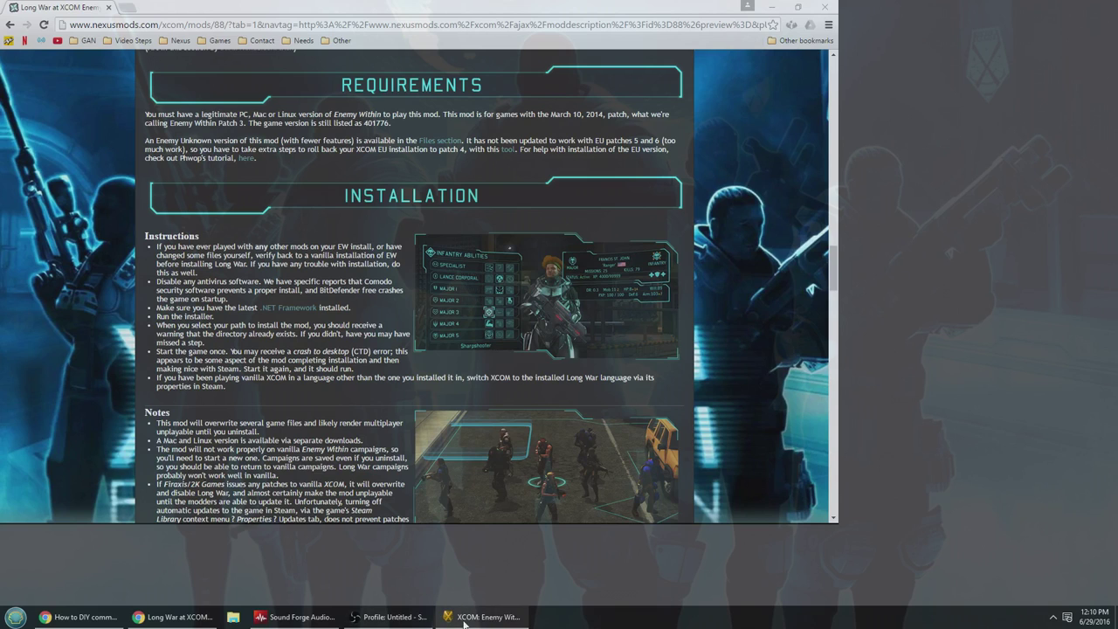
pyautogui.click(464, 622)
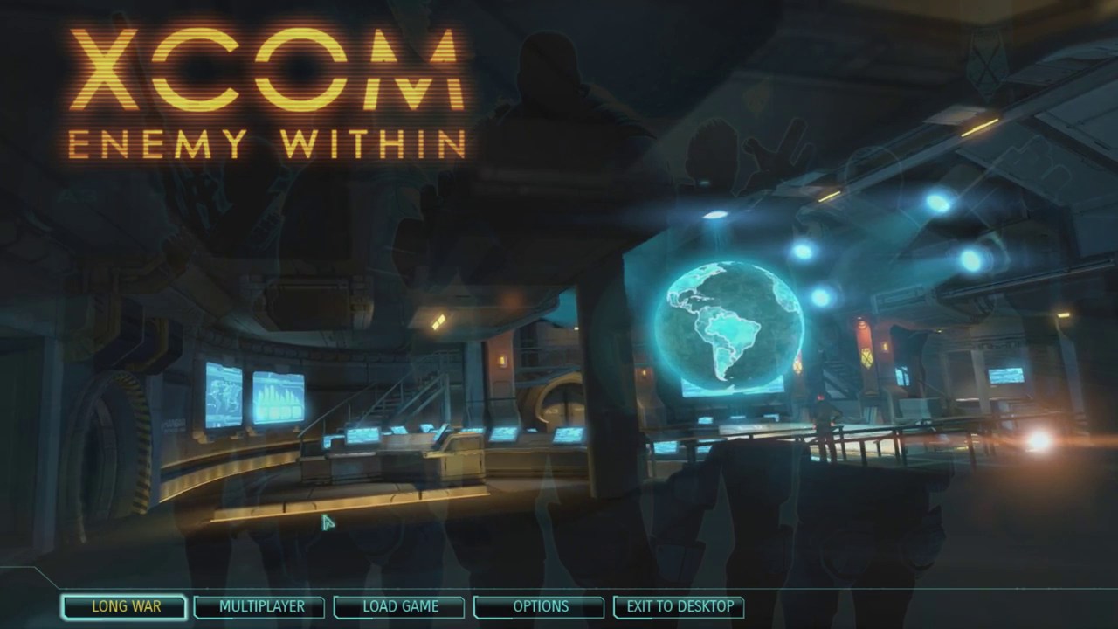
# - Set the game's video resolution to 1920 x 1080 in the options and keep the new settings
pyautogui.click(540, 606)
pyautogui.click(900, 147)
pyautogui.press('Right')
pyautogui.press('Right')
pyautogui.press('Right')
pyautogui.press('q')
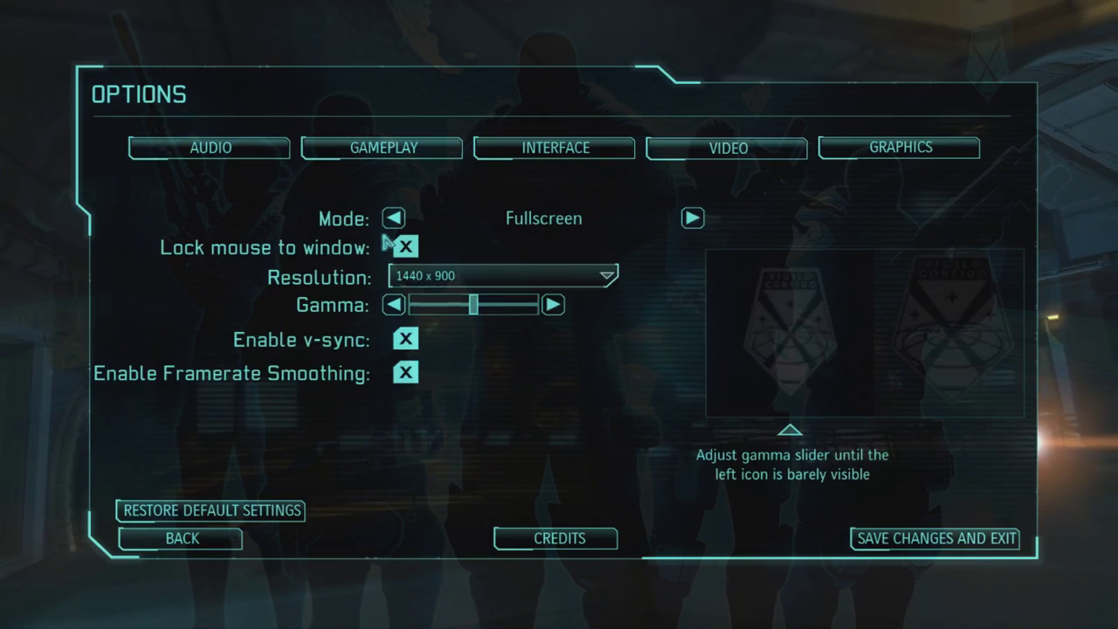
pyautogui.click(410, 276)
pyautogui.scroll(-5, 376, 310)
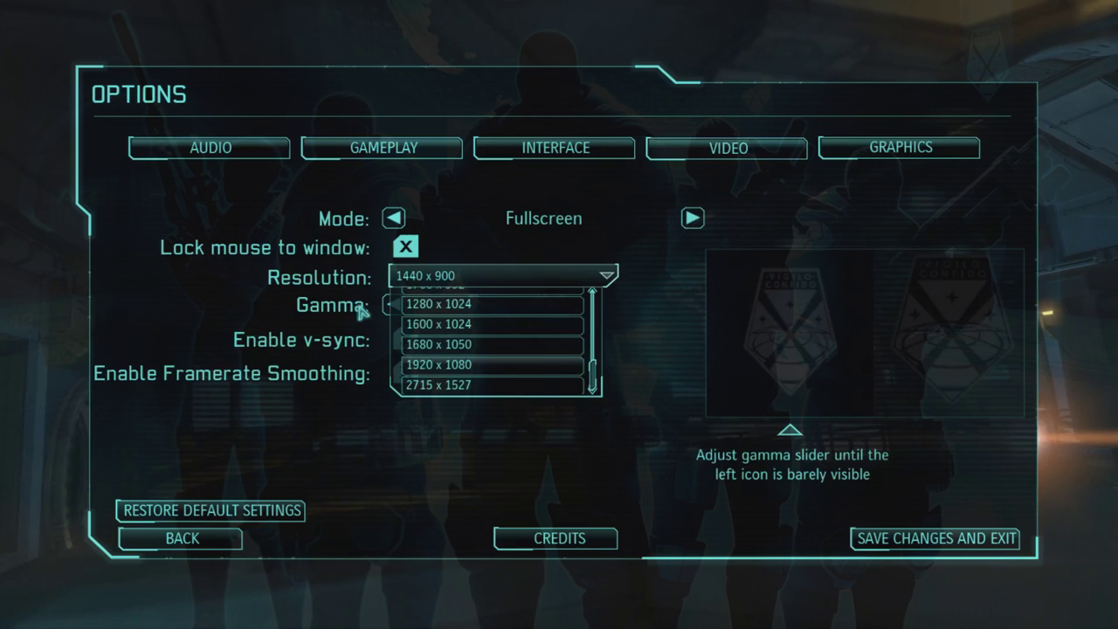
pyautogui.press('Return')
pyautogui.press('Return')
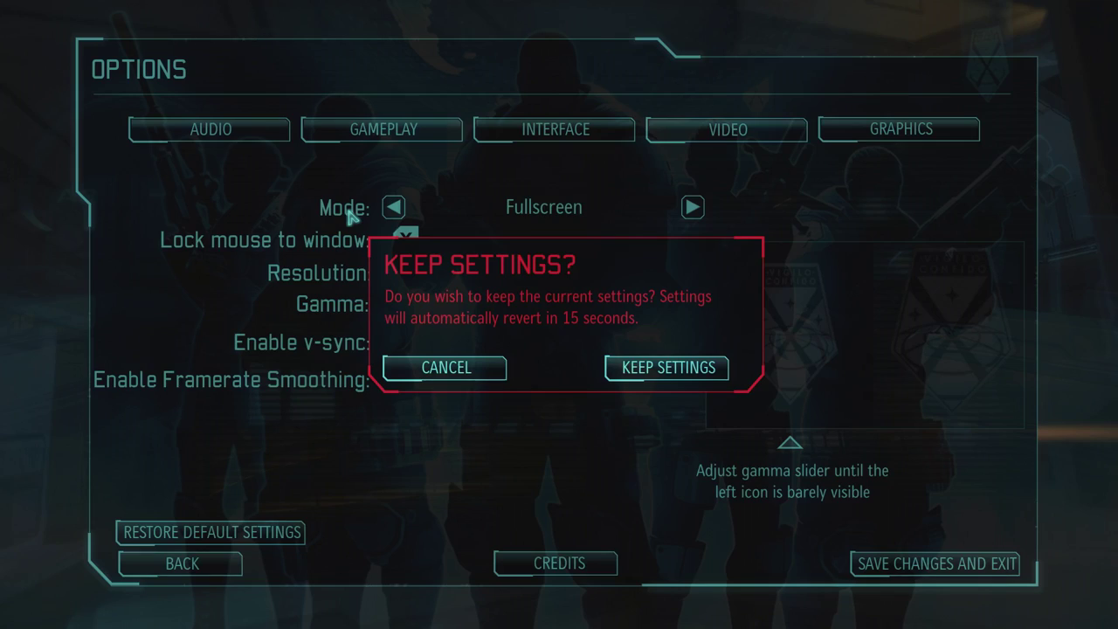
pyautogui.click(664, 367)
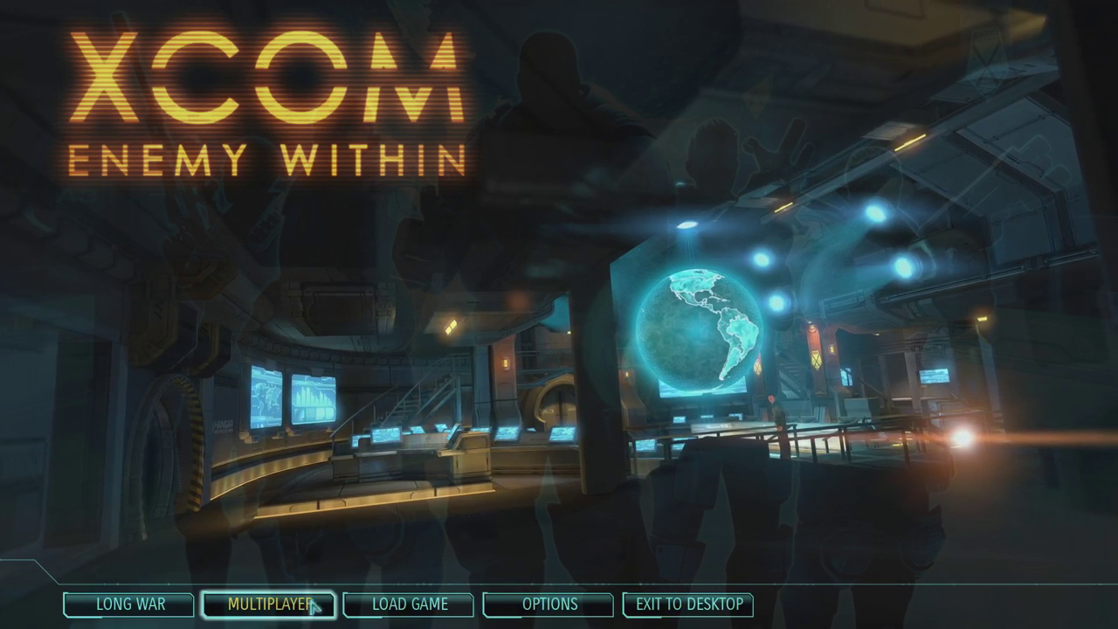
# - Set up a new Long War campaign on Impossible difficulty and look over its advanced options
pyautogui.click(137, 611)
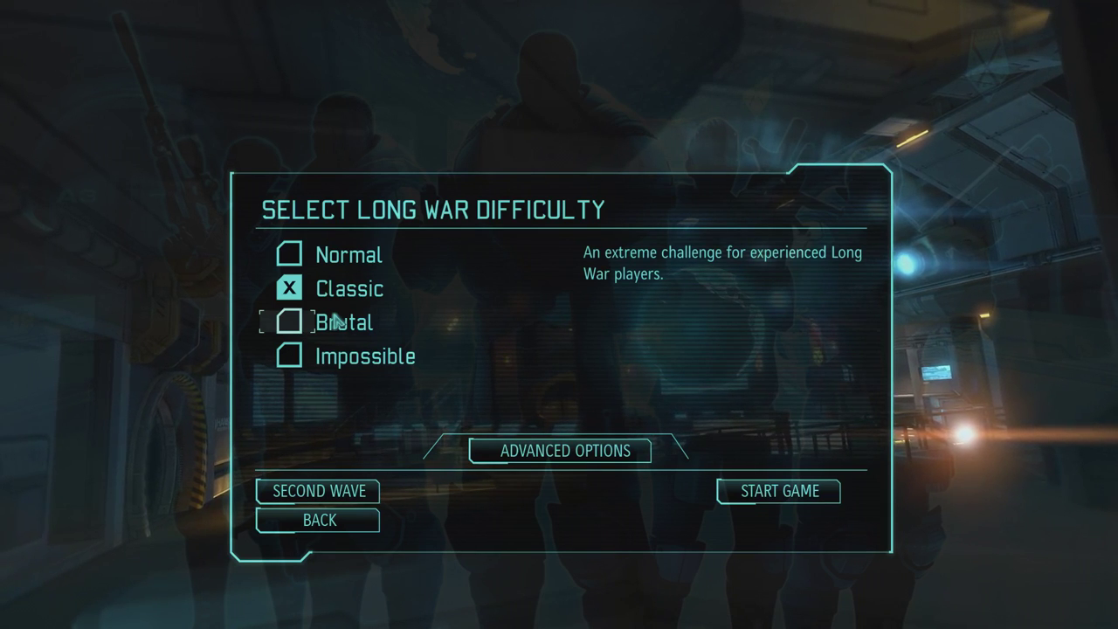
pyautogui.click(328, 353)
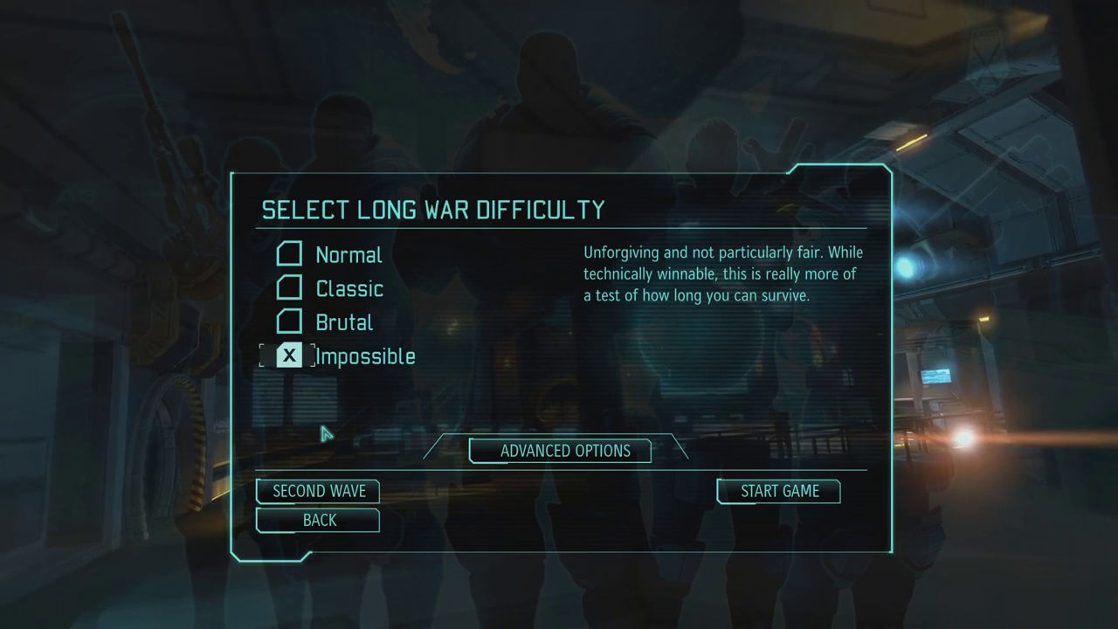
pyautogui.click(529, 457)
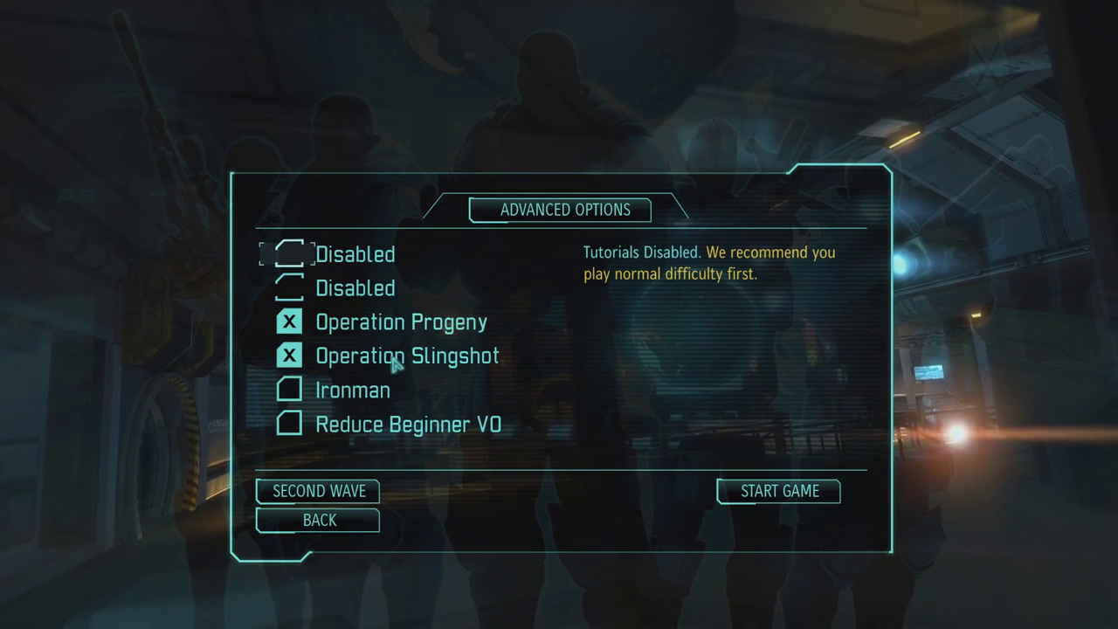
pyautogui.click(341, 334)
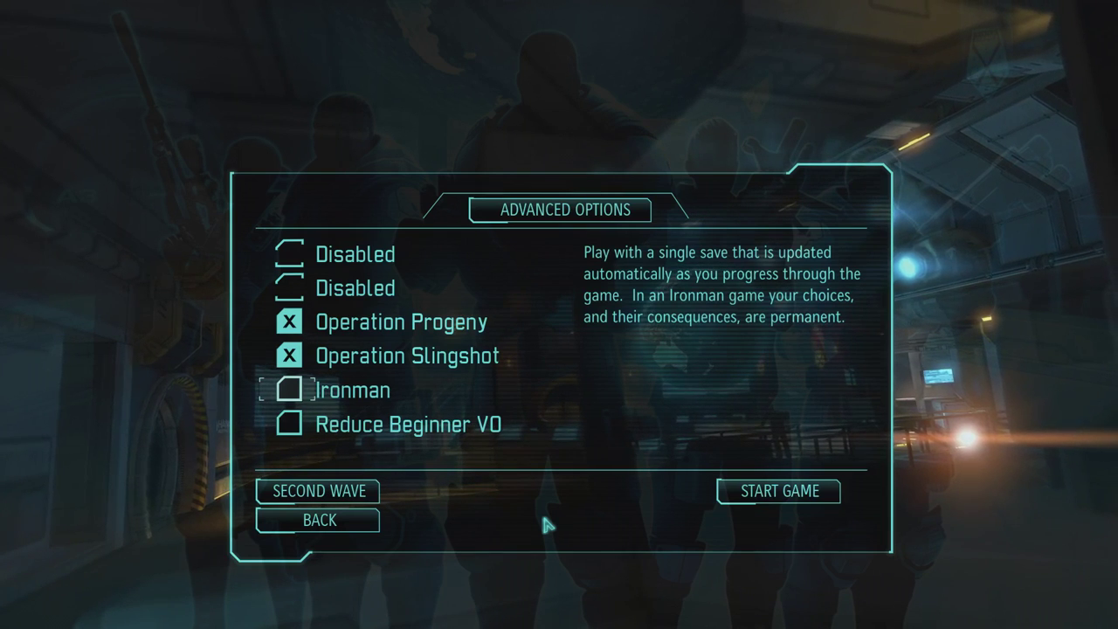
# - Read through the Second Wave gameplay options and their descriptions, from Damage Roulette (#0) to Green Fog (#30)
pyautogui.click(310, 494)
pyautogui.scroll(-7, 643, 422)
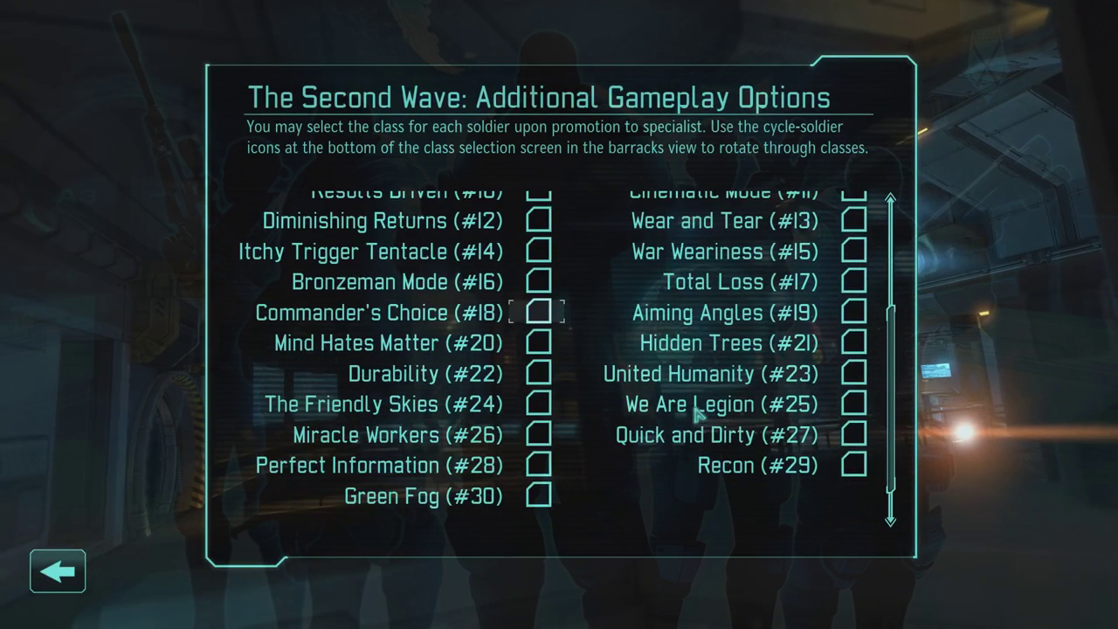
pyautogui.scroll(5, 614, 459)
pyautogui.scroll(2, 605, 464)
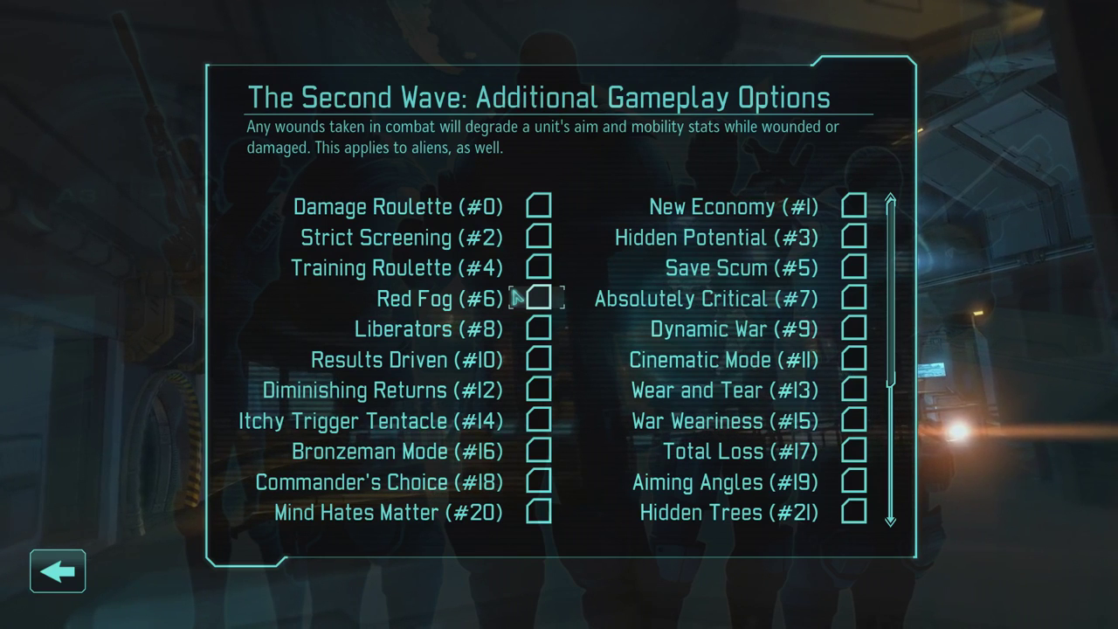
pyautogui.click(540, 330)
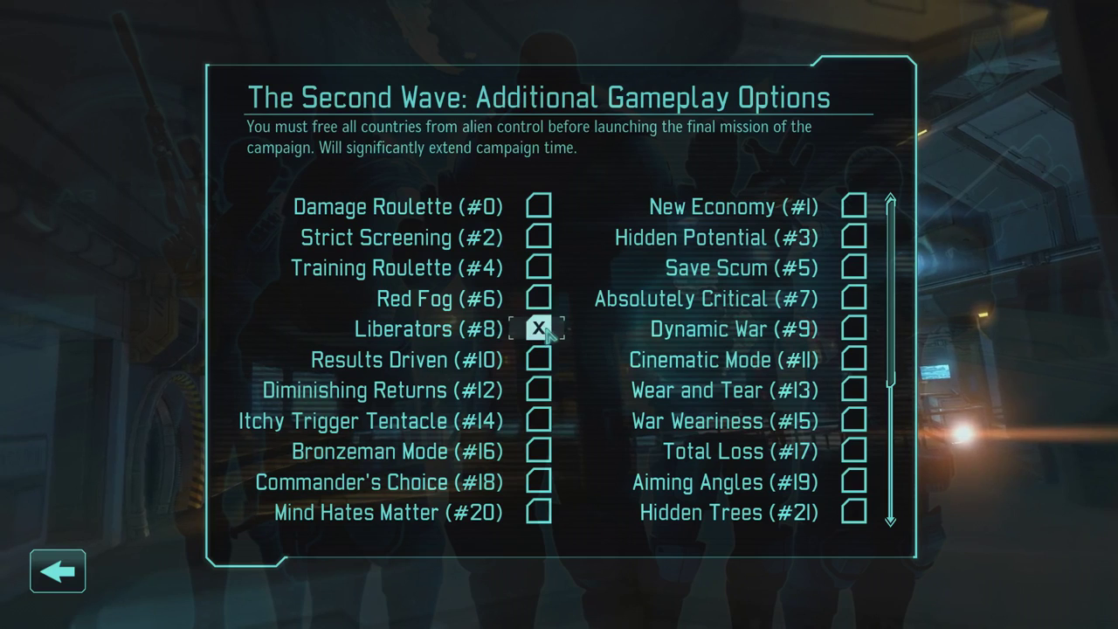
pyautogui.click(540, 330)
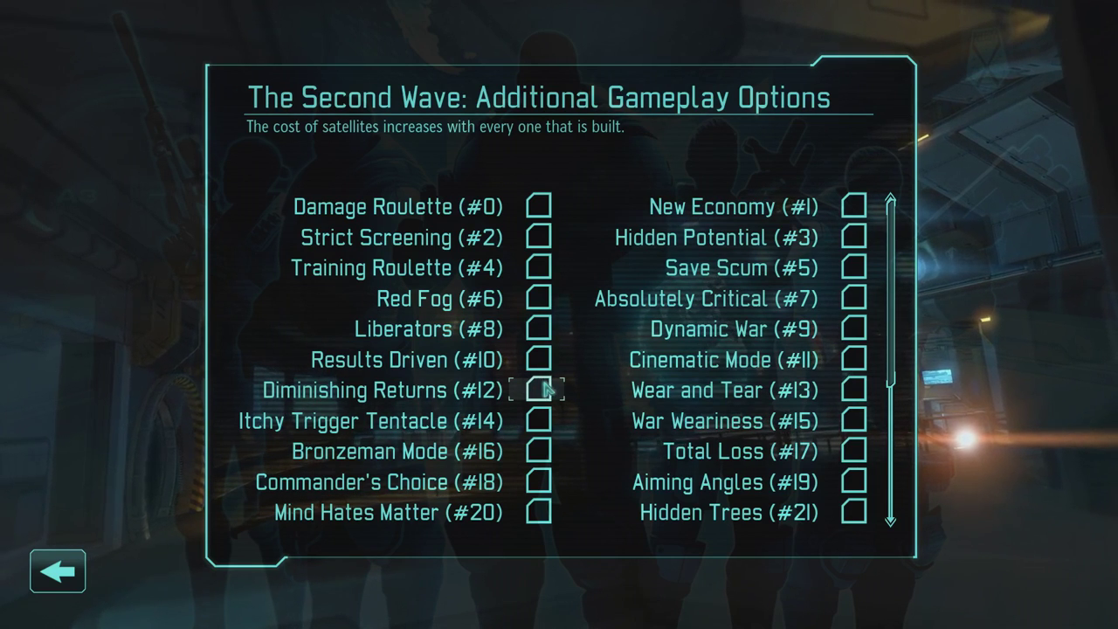
pyautogui.scroll(-1, 533, 387)
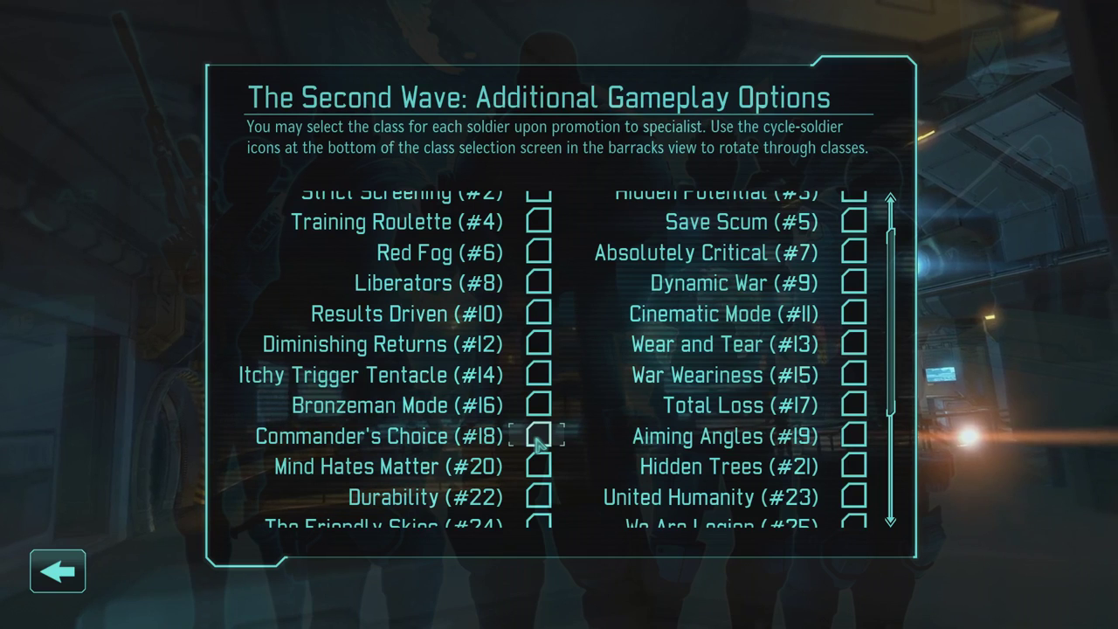
pyautogui.scroll(-2, 525, 444)
pyautogui.scroll(-1, 479, 424)
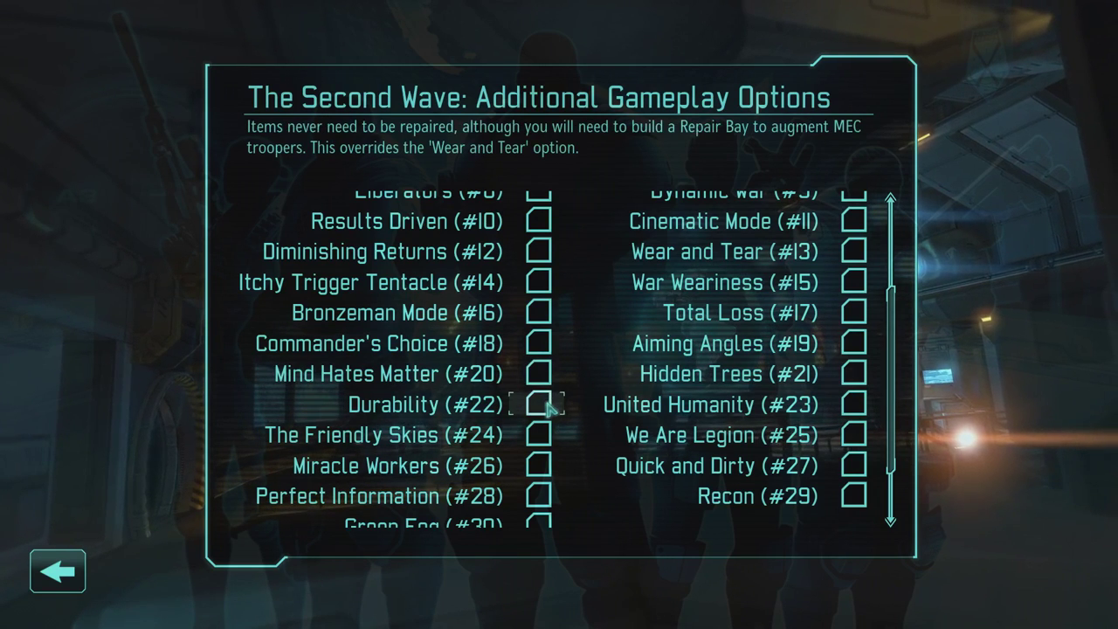
pyautogui.scroll(-1, 546, 407)
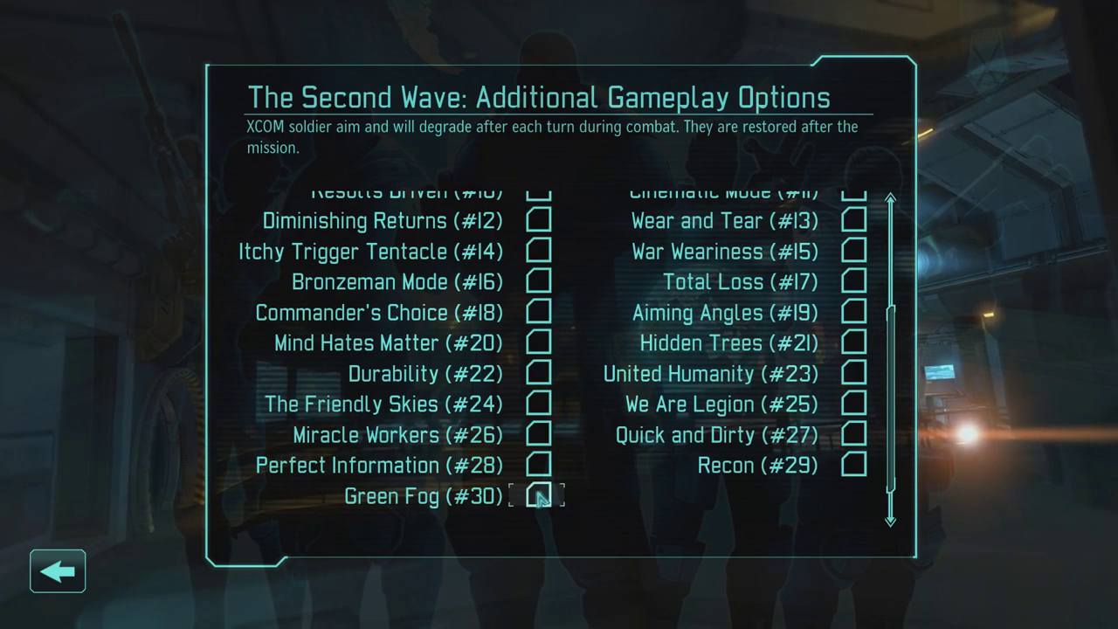
pyautogui.moveTo(891, 440); pyautogui.dragTo(907, 297)
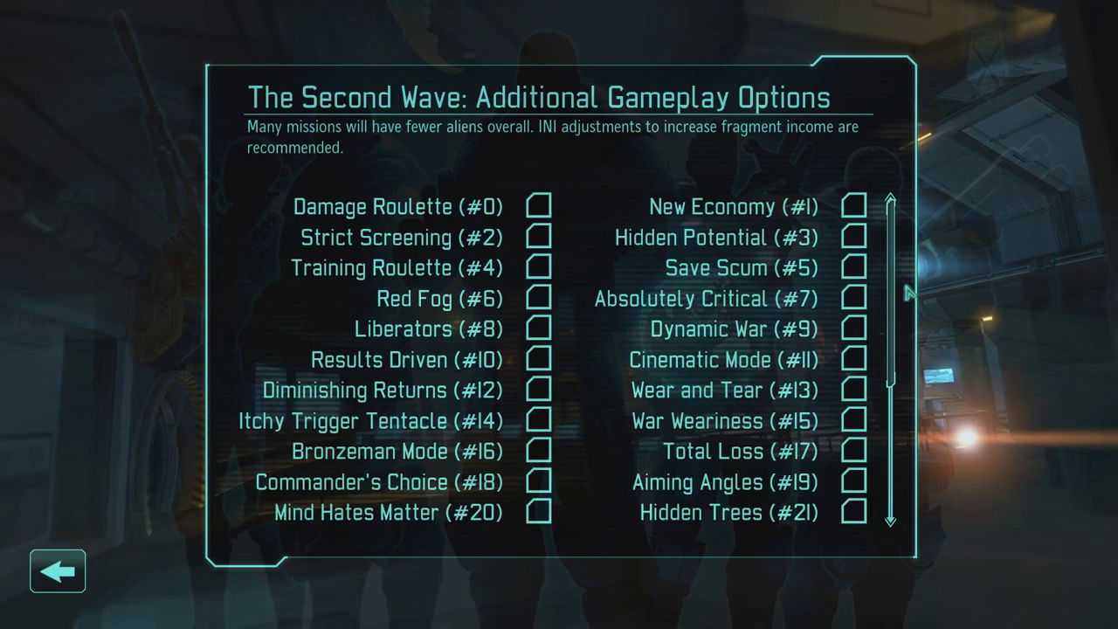
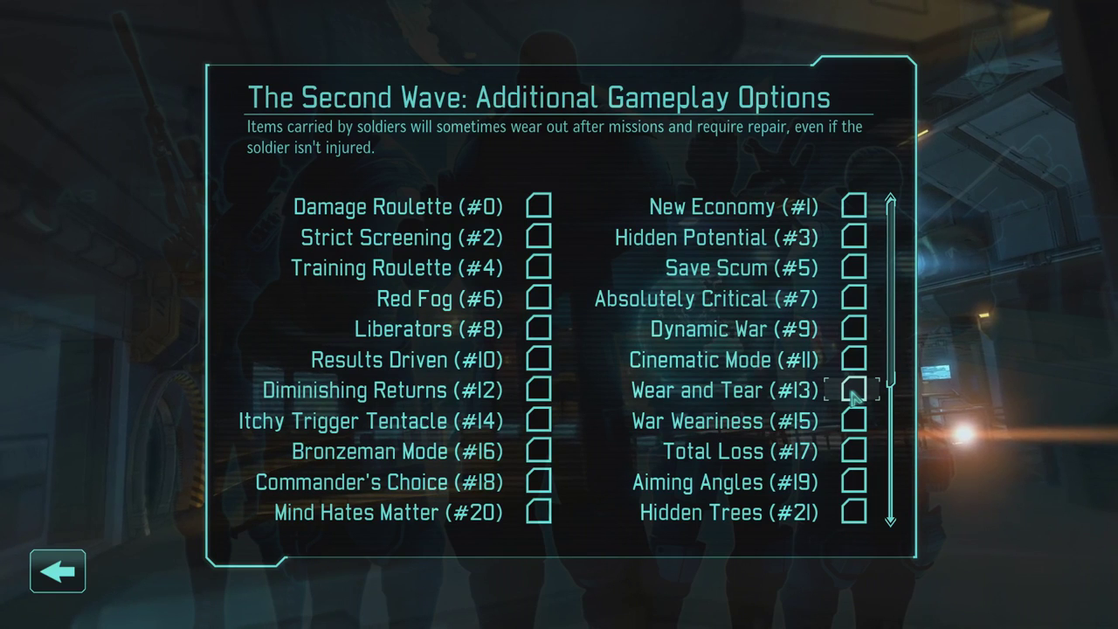
# - Try the Wear and Tear option (#13), compare it with Durability (#22), and turn it off again
pyautogui.click(853, 393)
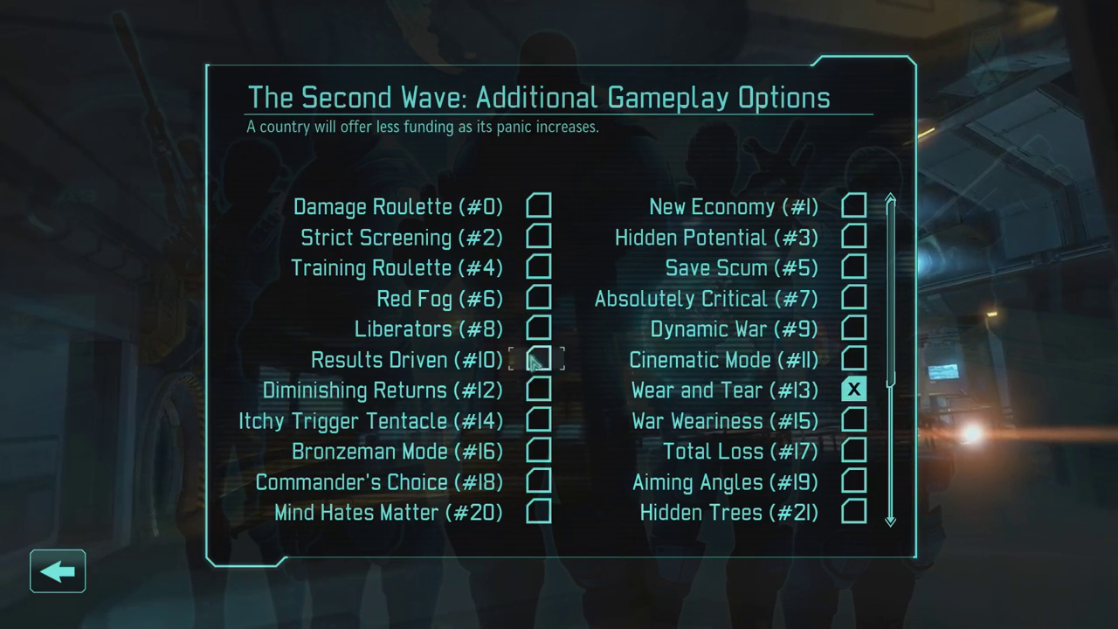
pyautogui.scroll(-7, 539, 422)
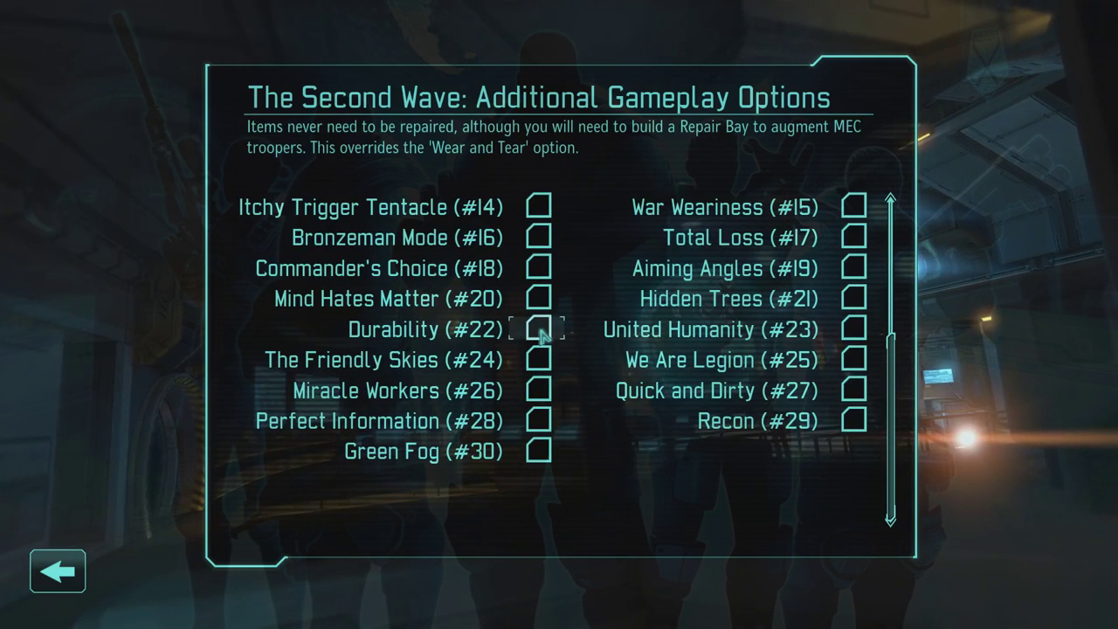
pyautogui.scroll(2, 545, 350)
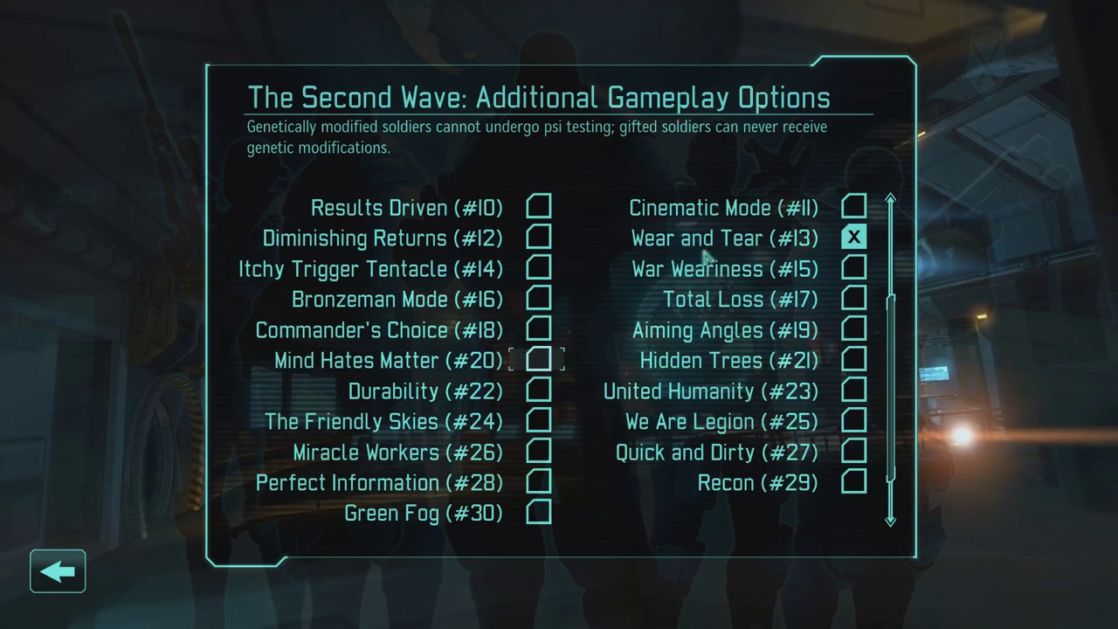
pyautogui.click(852, 238)
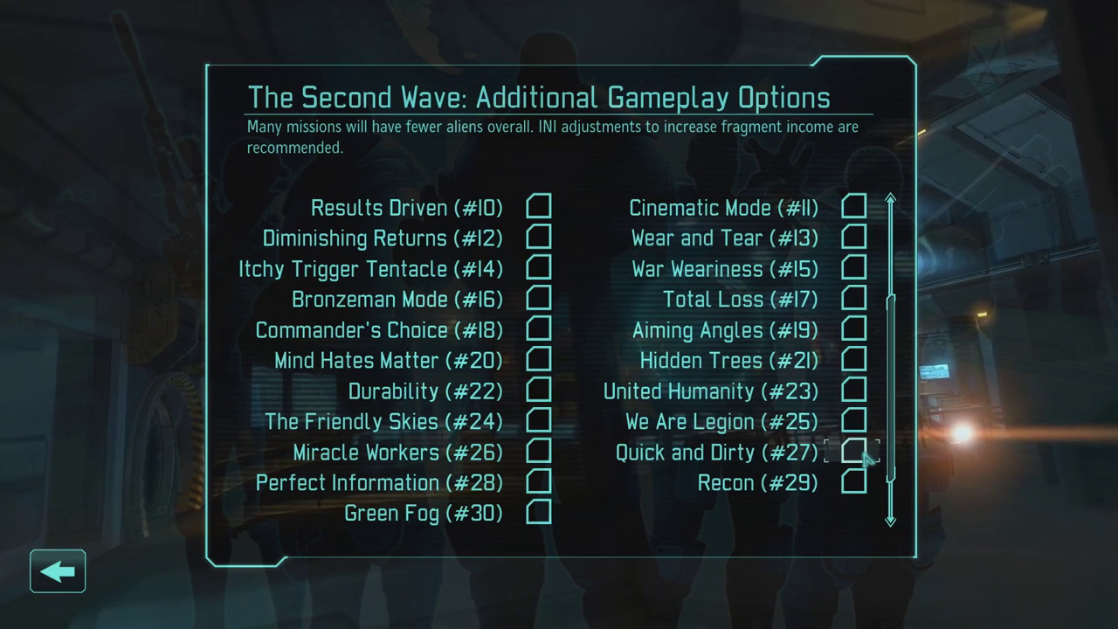
# - Check the remaining Second Wave options down to Recon (#29) and back out of the new campaign setup
pyautogui.scroll(-2, 865, 458)
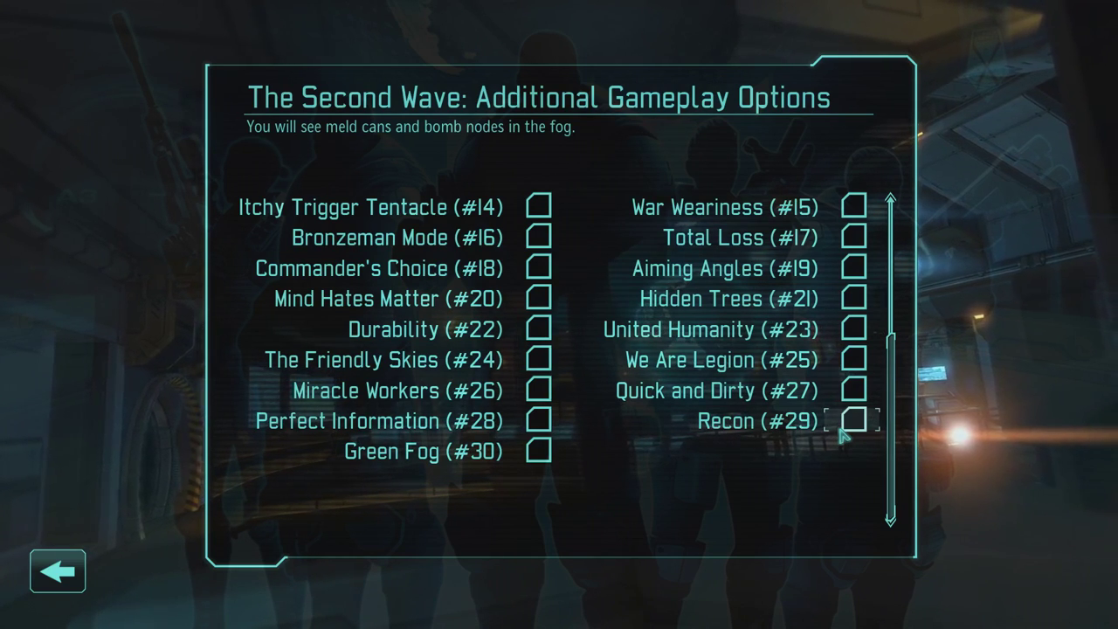
pyautogui.press('Escape')
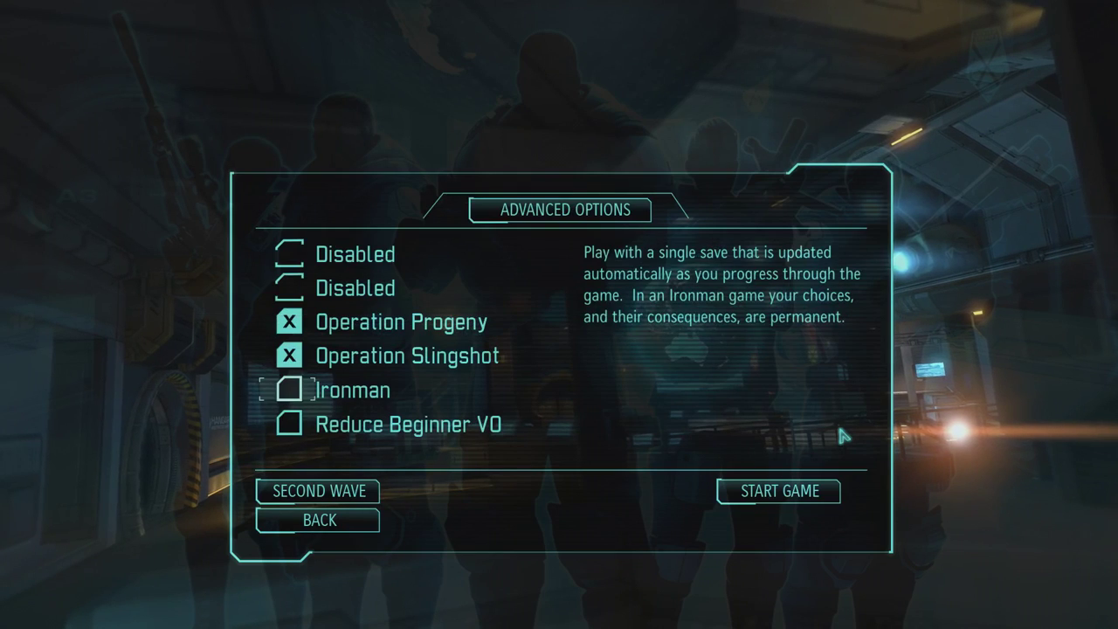
pyautogui.press('Escape')
pyautogui.press('Escape')
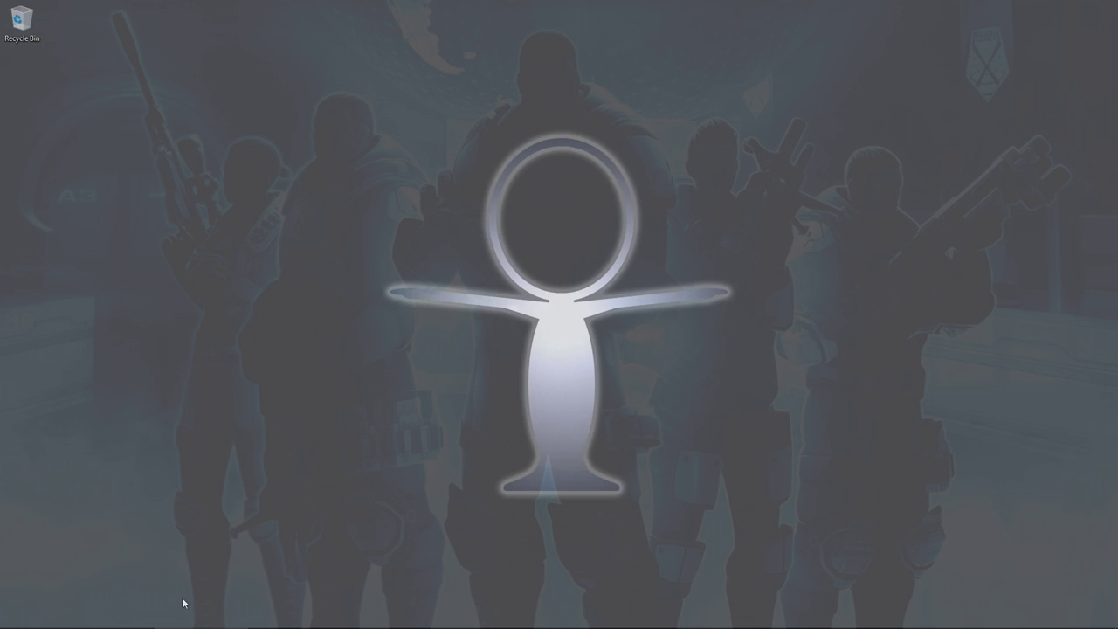
# - Open File Explorer and go to the XEW\XComGame\Config folder inside XCom-Enemy-Unknown
pyautogui.click(142, 617)
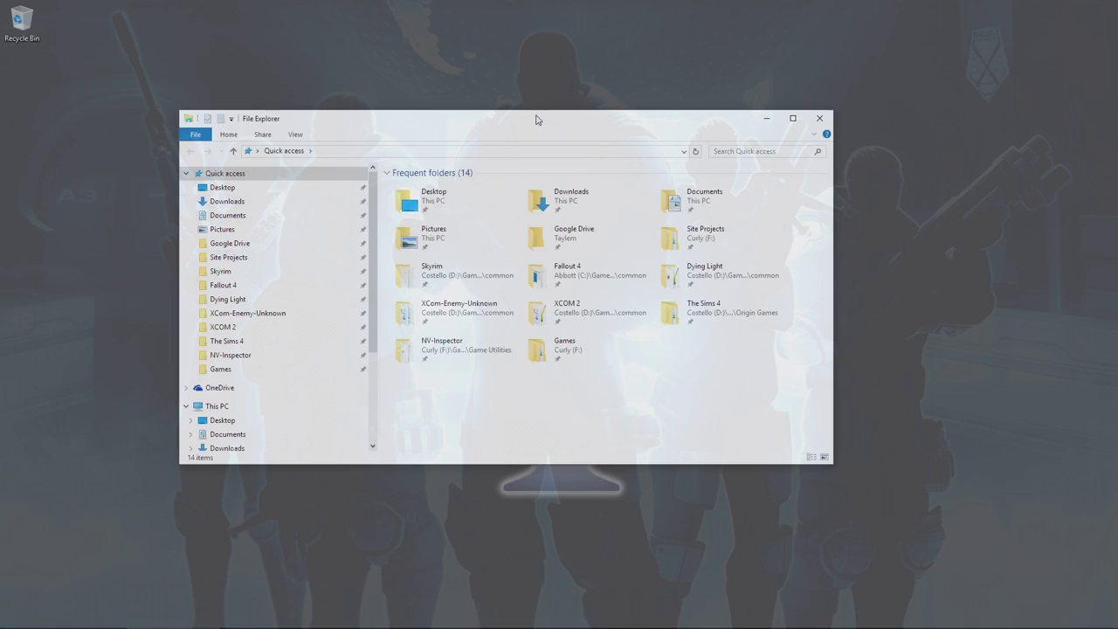
pyautogui.moveTo(536, 115); pyautogui.dragTo(568, 84)
pyautogui.click(267, 282)
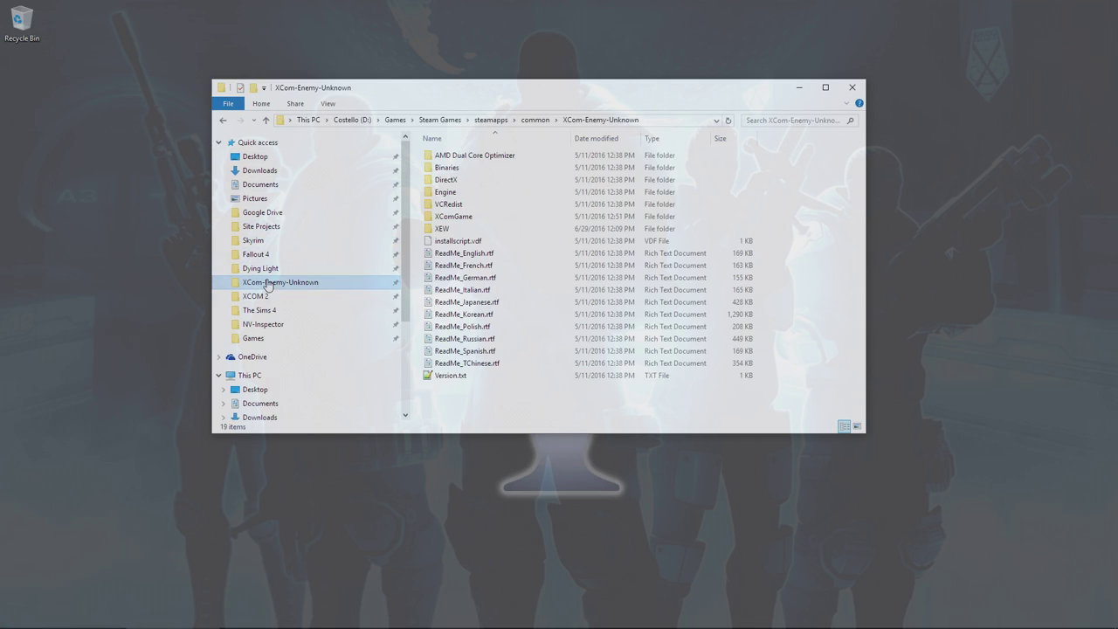
pyautogui.doubleClick(448, 229)
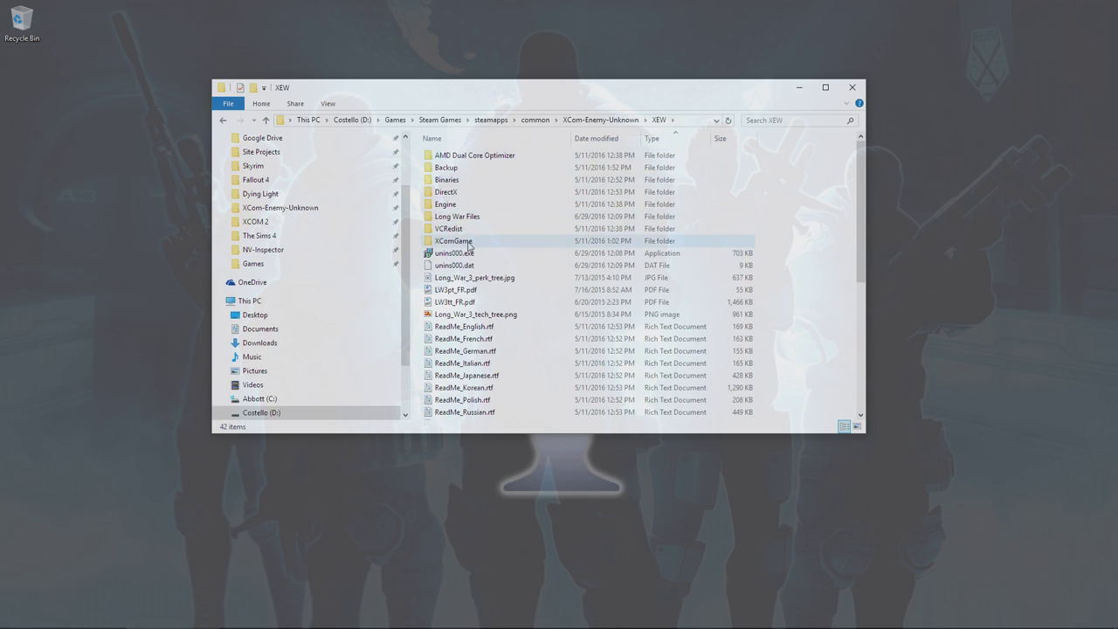
pyautogui.doubleClick(455, 241)
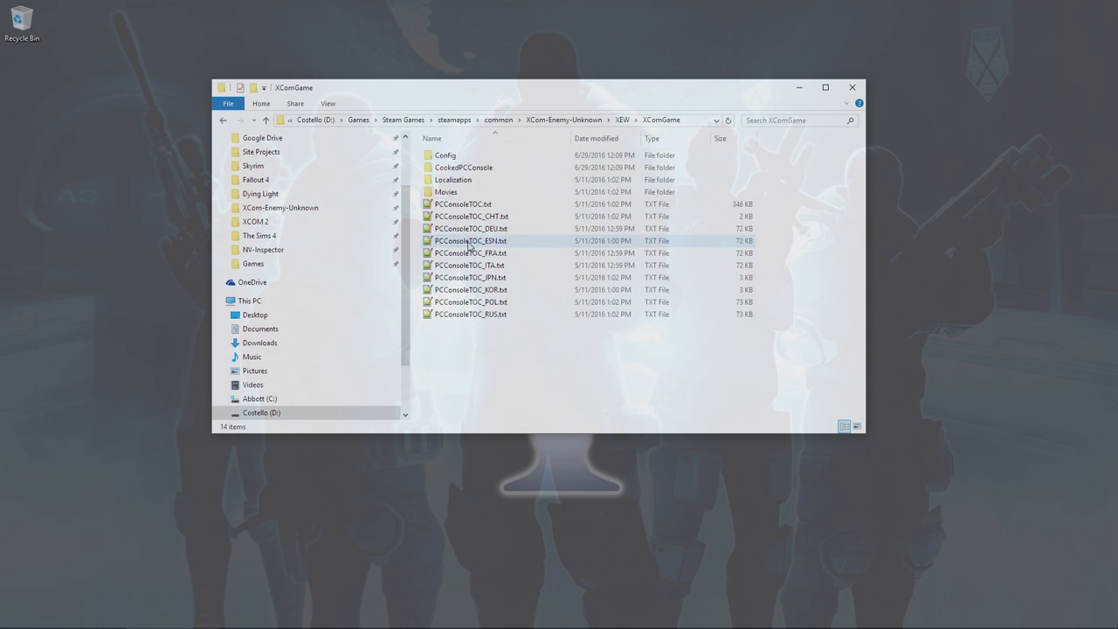
pyautogui.doubleClick(452, 158)
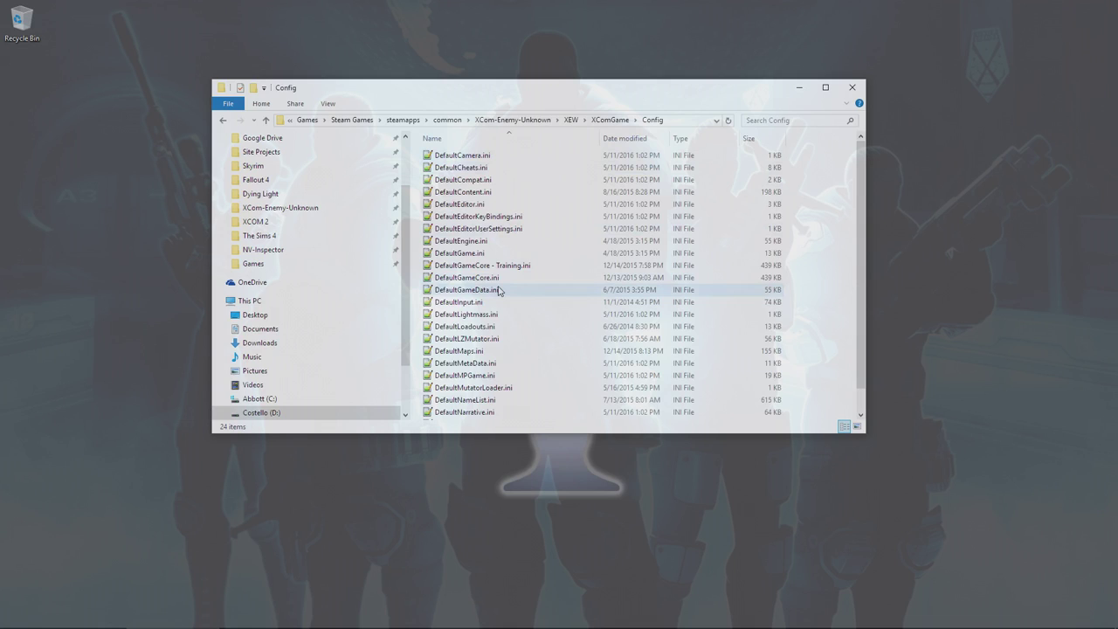
# - Open DefaultGameCore.ini from the Config folder in Notepad++ and maximize its window
pyautogui.scroll(-1, 541, 314)
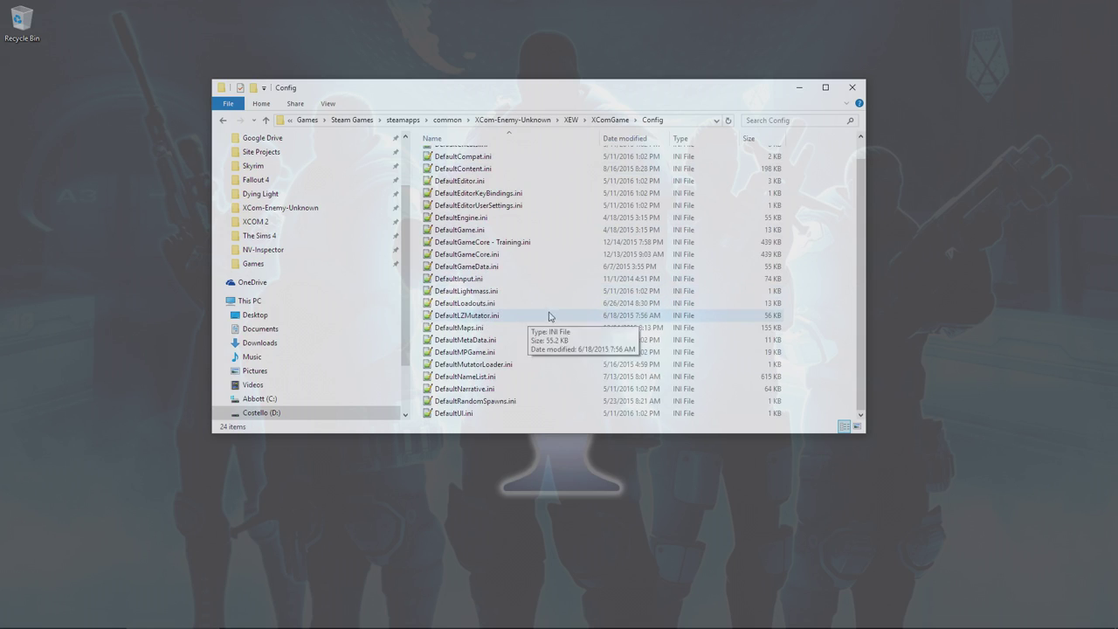
pyautogui.doubleClick(473, 254)
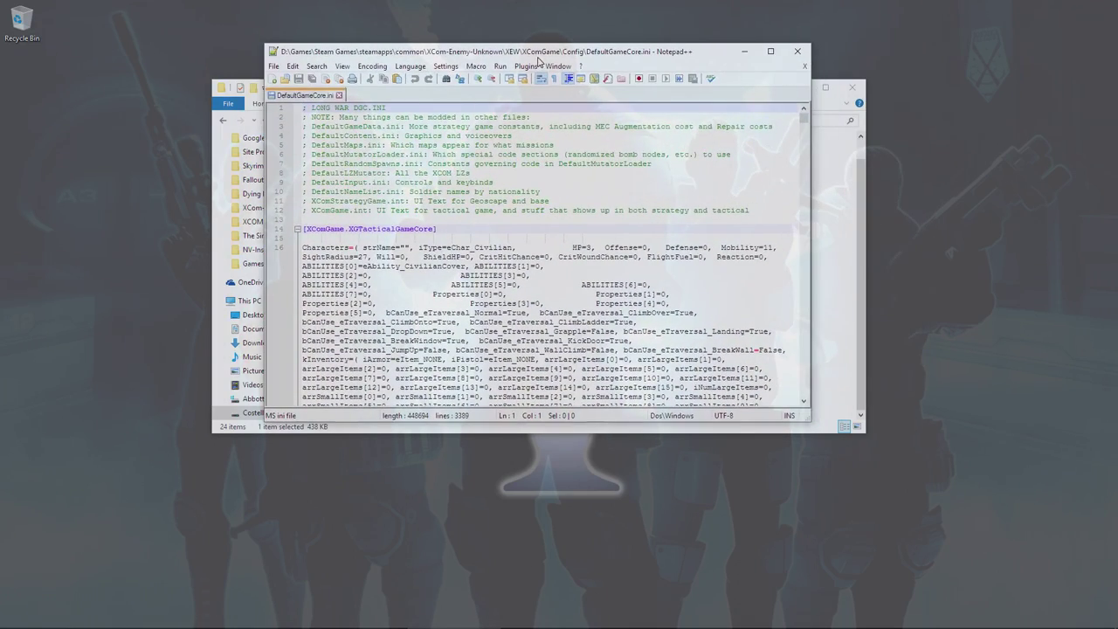
pyautogui.doubleClick(760, 51)
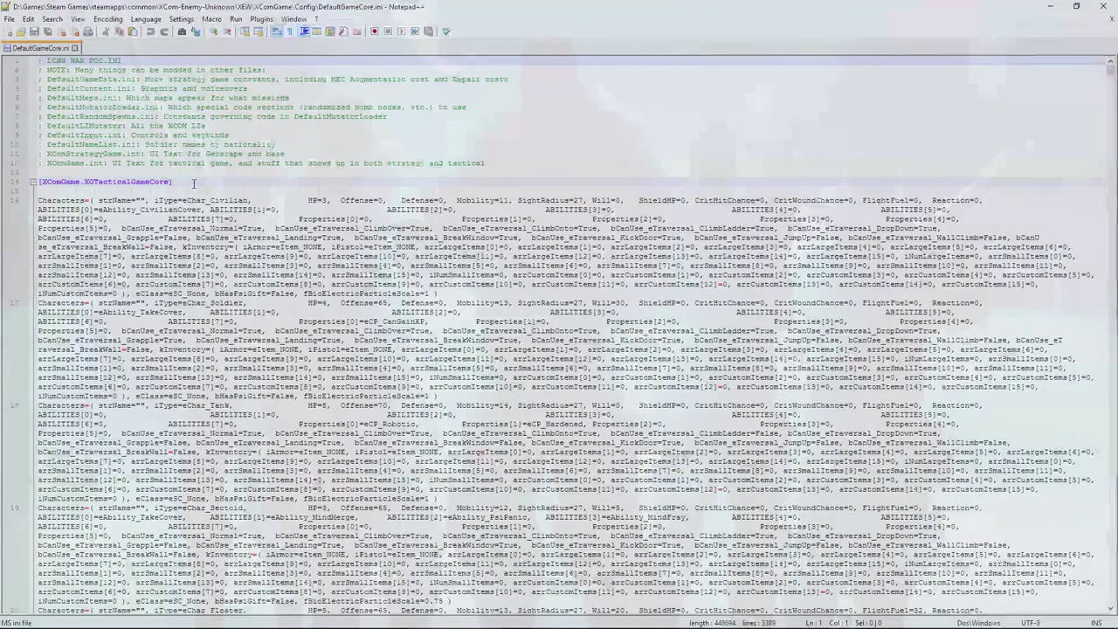
# - Look through the character and balance entries of DefaultGameCore.ini and return to the beginning of the file
pyautogui.press('pagedown')
pyautogui.press('pagedown')
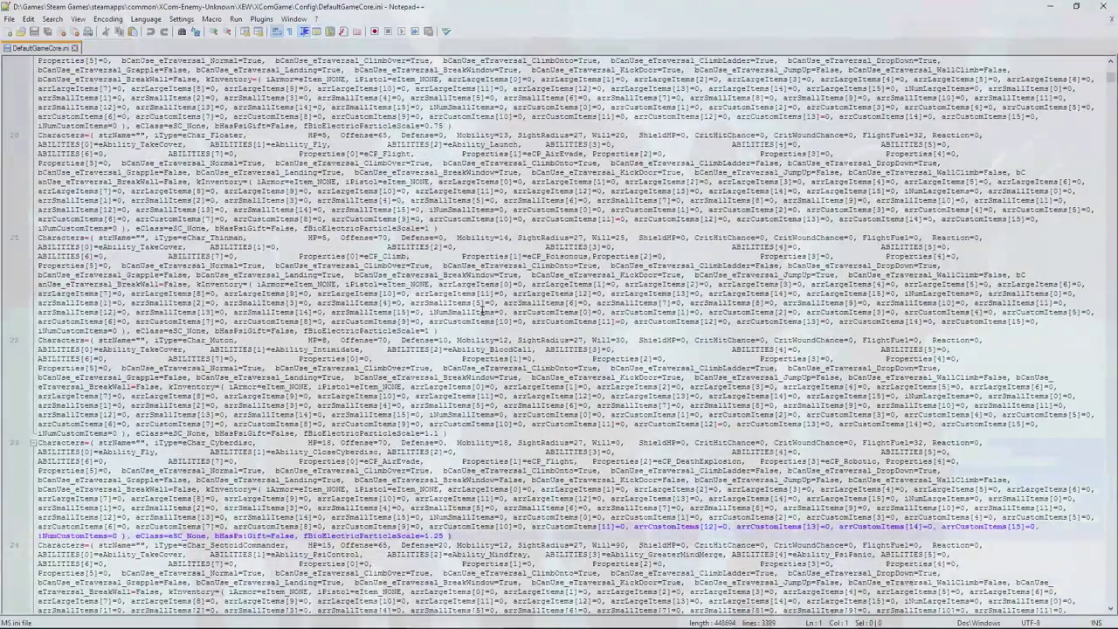
pyautogui.press('pagedown')
pyautogui.press('pagedown')
pyautogui.press('pagedown')
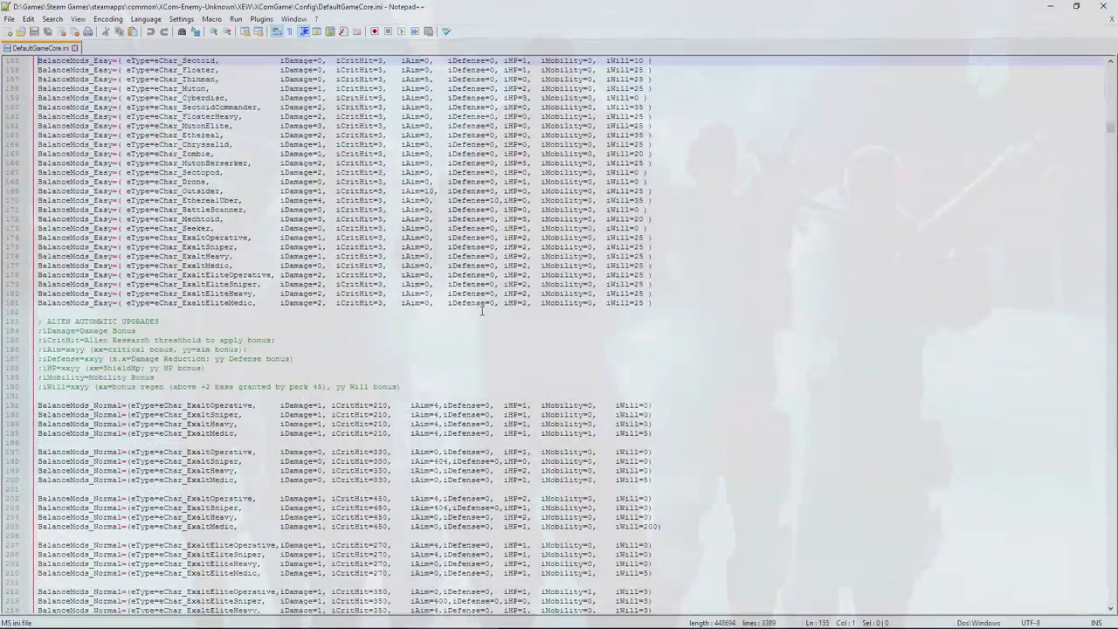
pyautogui.press('pageup')
pyautogui.press('pageup')
pyautogui.press('pageup')
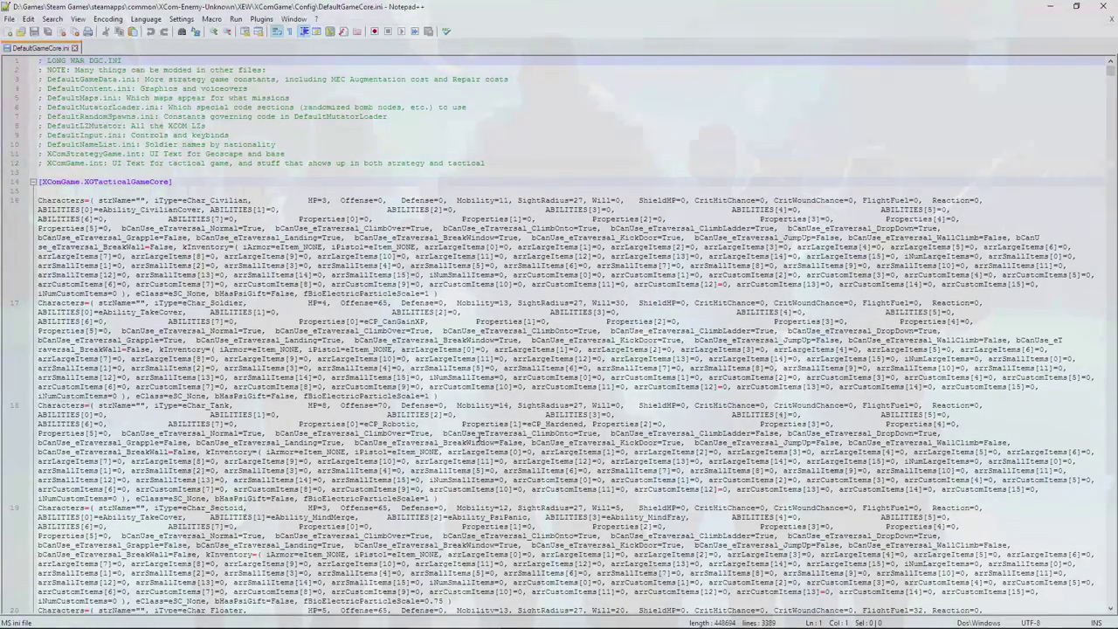
# - Search DefaultGameCore.ini for cb_expert_bonus and close the search dialog at the match
pyautogui.click(53, 19)
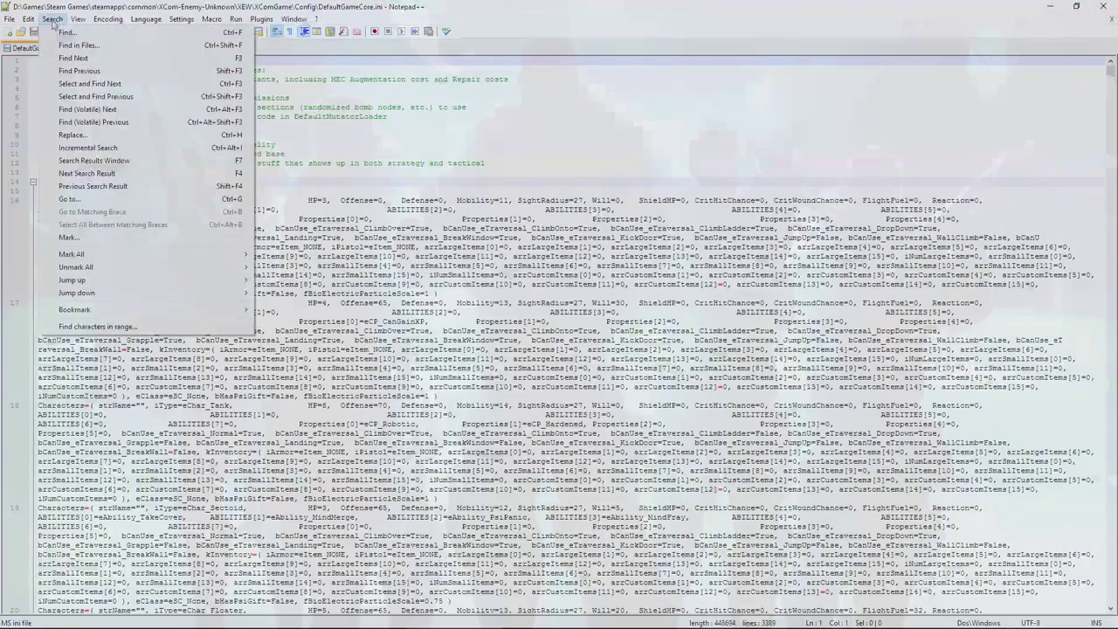
pyautogui.click(67, 32)
pyautogui.click(537, 264)
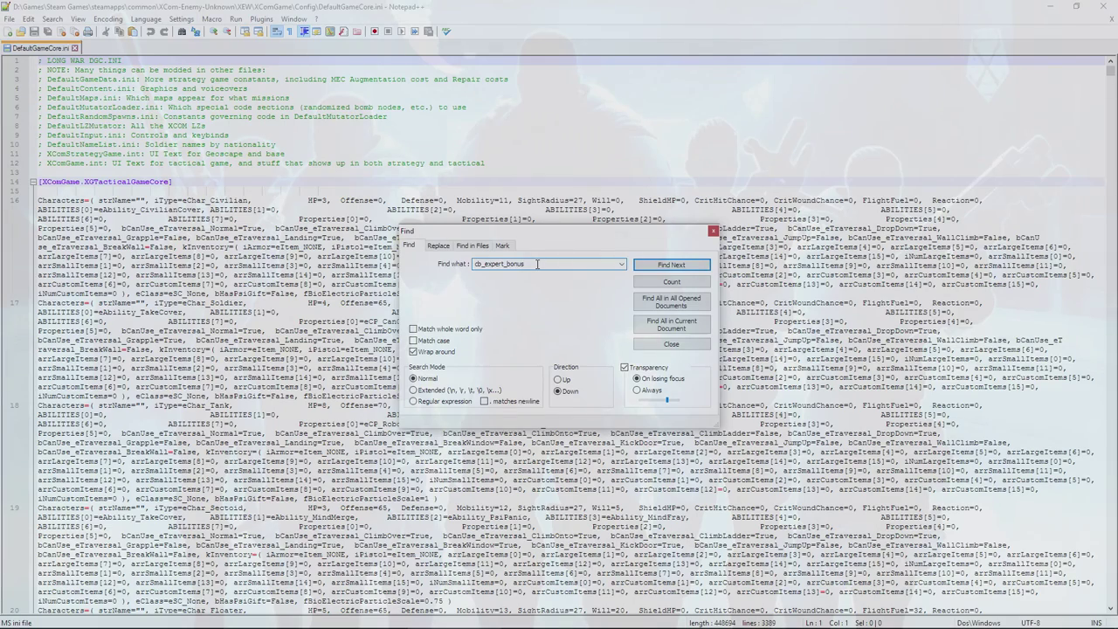
pyautogui.click(671, 265)
pyautogui.click(713, 231)
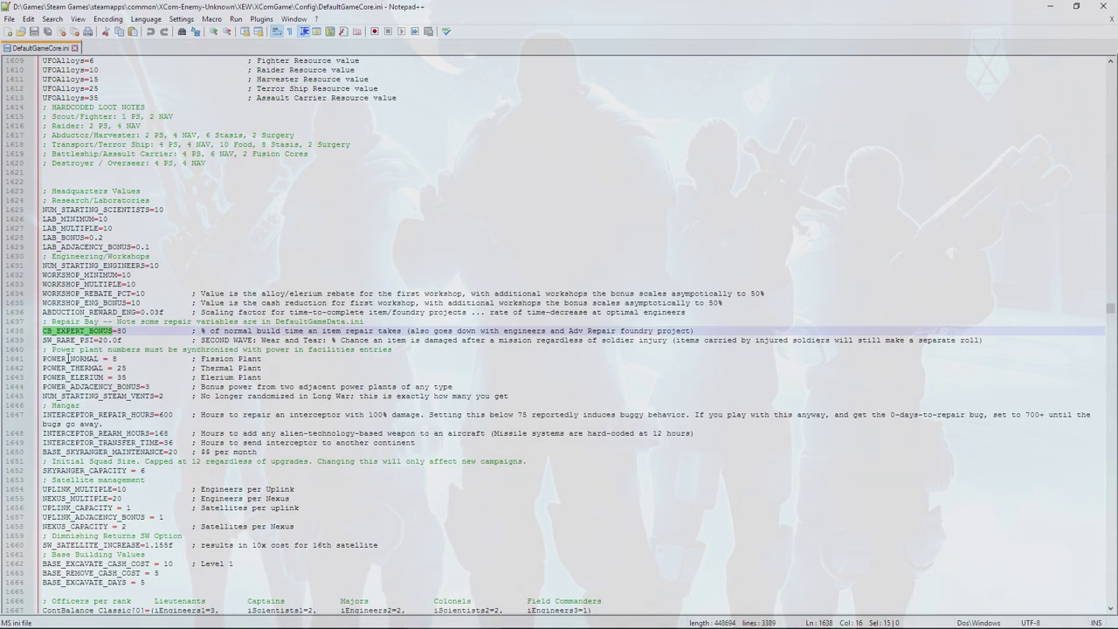
# - Examine the CB_EXPERT_BONUS setting in the Repair Bay section, including the comment explaining item repair time
pyautogui.click(87, 332)
pyautogui.moveTo(112, 331); pyautogui.dragTo(43, 331)
pyautogui.click(201, 331)
pyautogui.moveTo(201, 331); pyautogui.dragTo(727, 333)
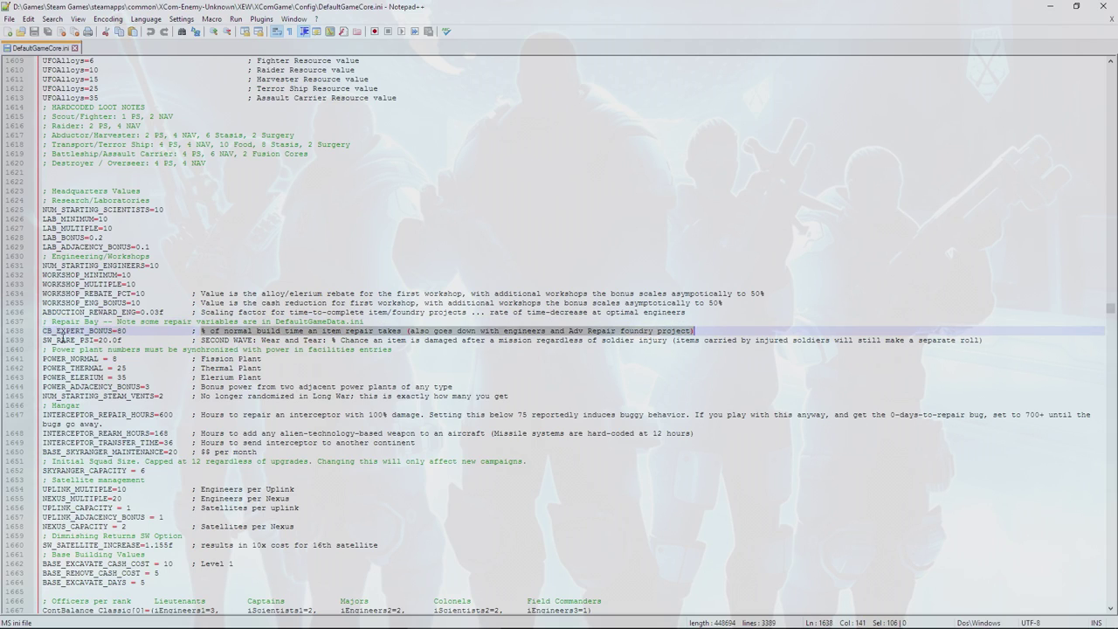
pyautogui.click(125, 332)
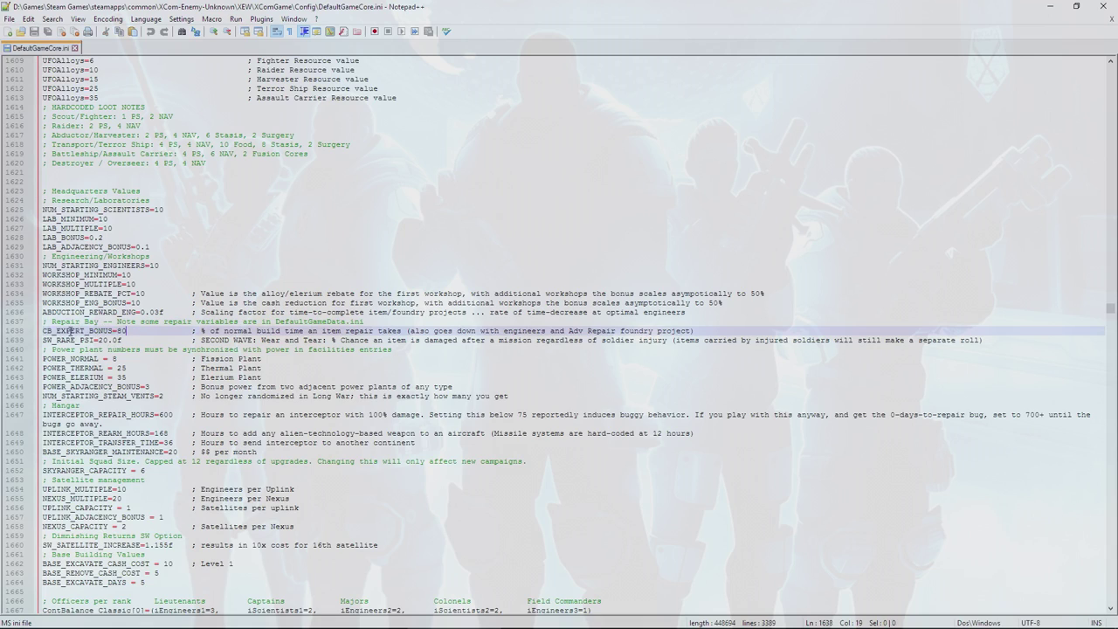